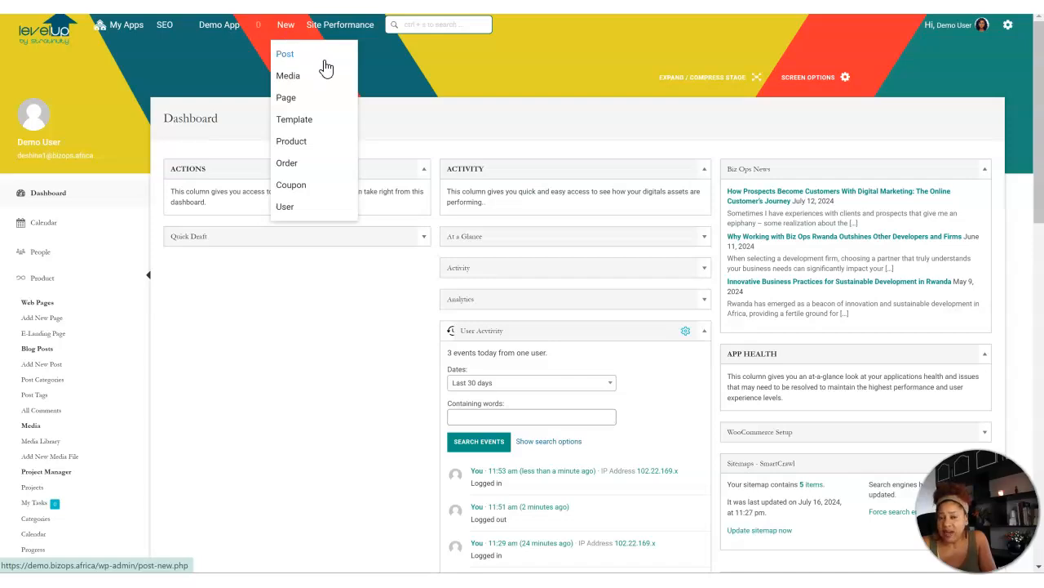
Step: Search the admin area for "post"
left_click(429, 25)
type("post")
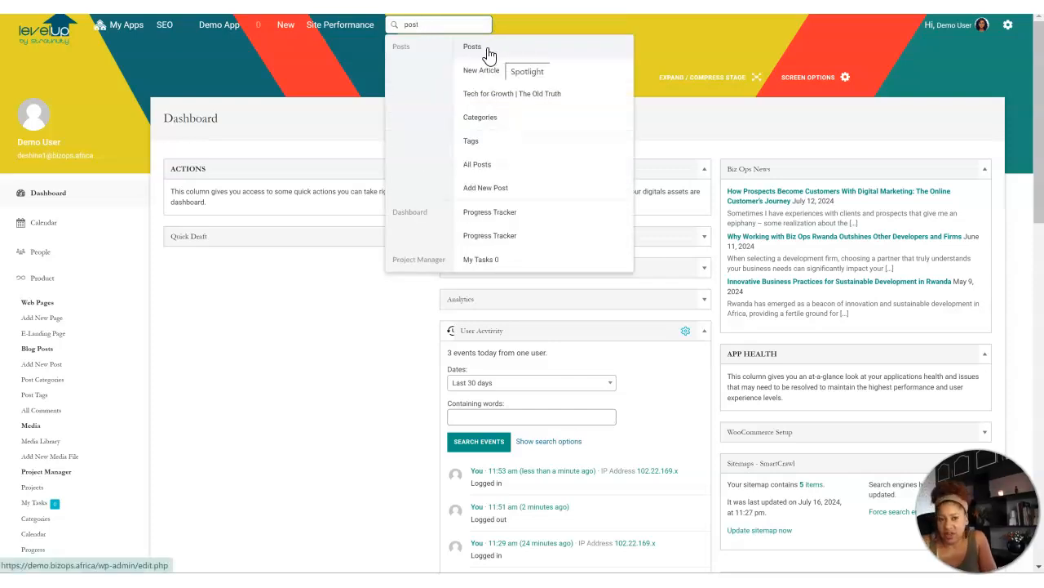
left_click(330, 71)
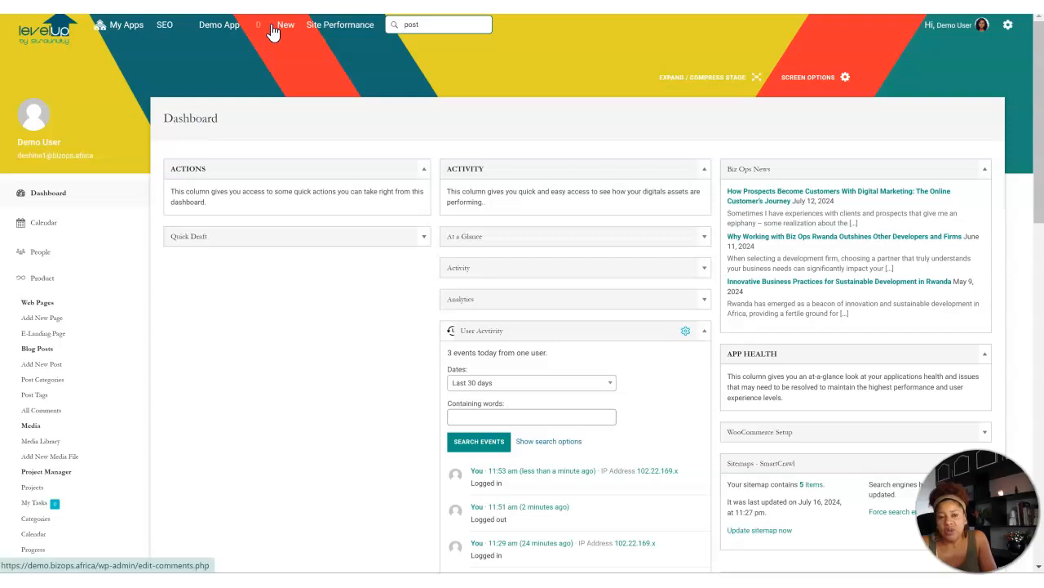
Step: Create a new blog post and start its first content block
mouse_move(281, 33)
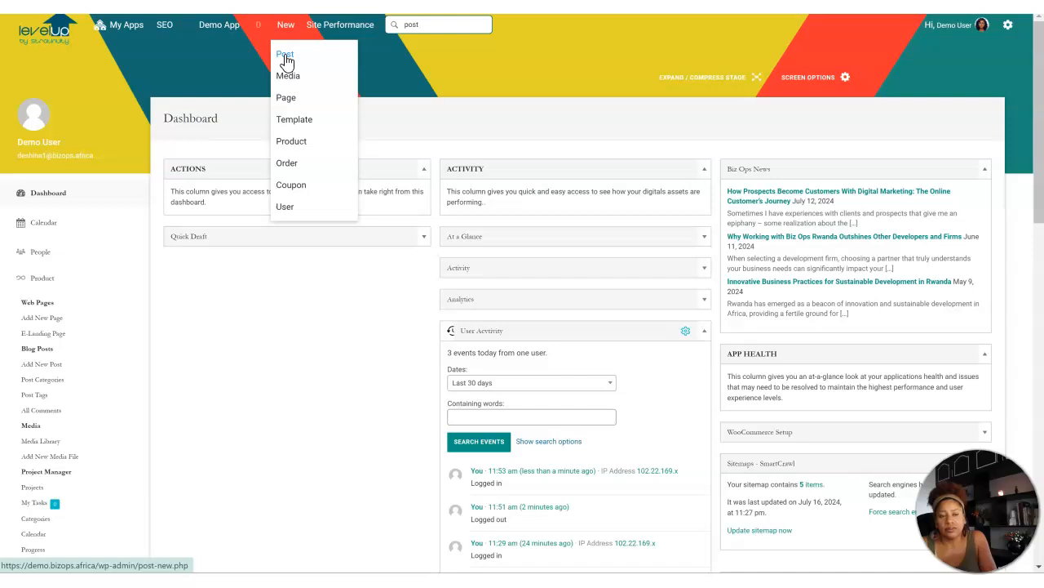
left_click(285, 56)
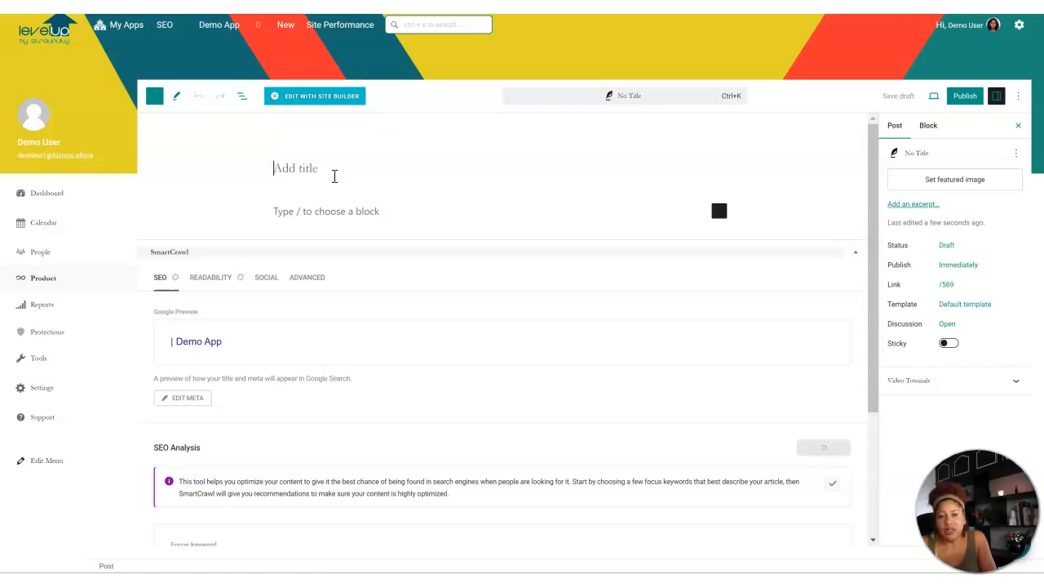
left_click(356, 210)
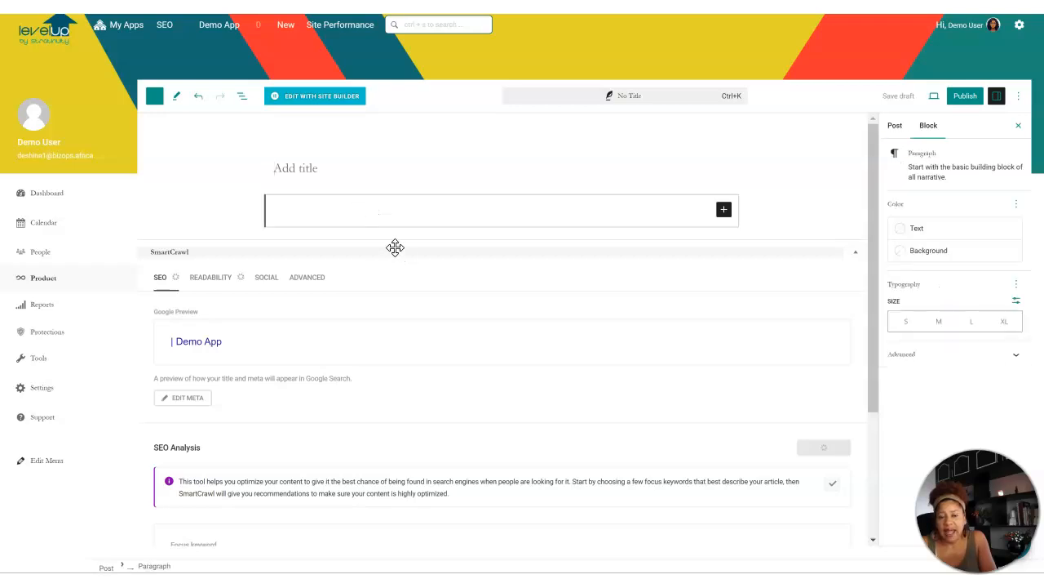
Step: Add a new category named "Tech stuff" without a parent category in the post settings
left_click(895, 127)
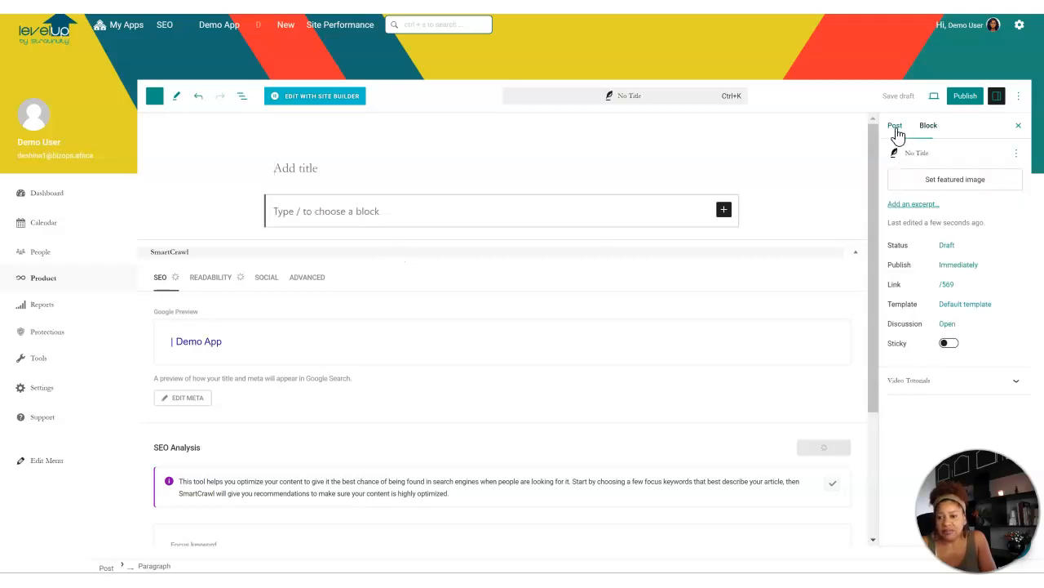
left_click(951, 426)
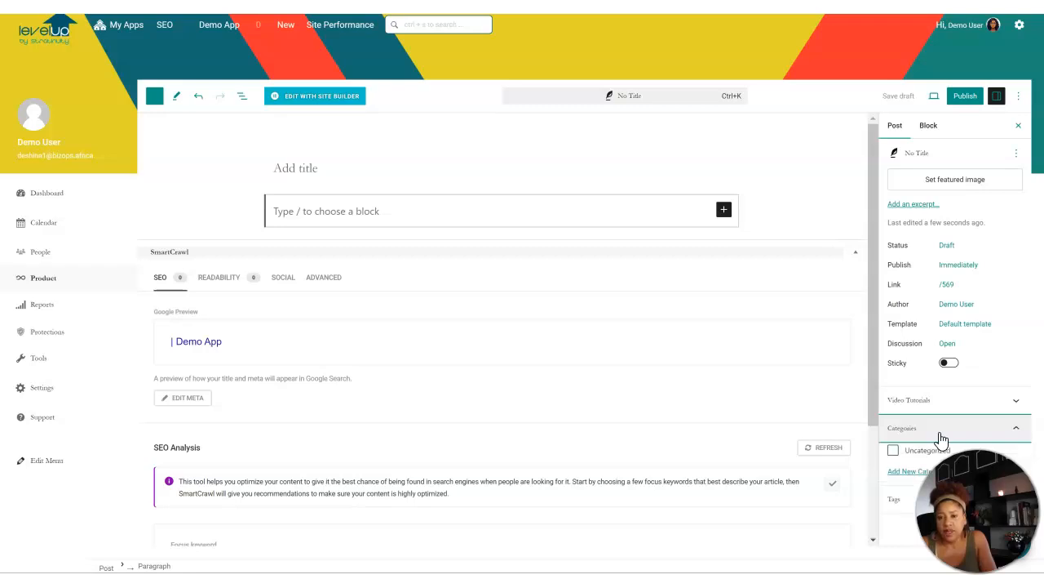
left_click(910, 478)
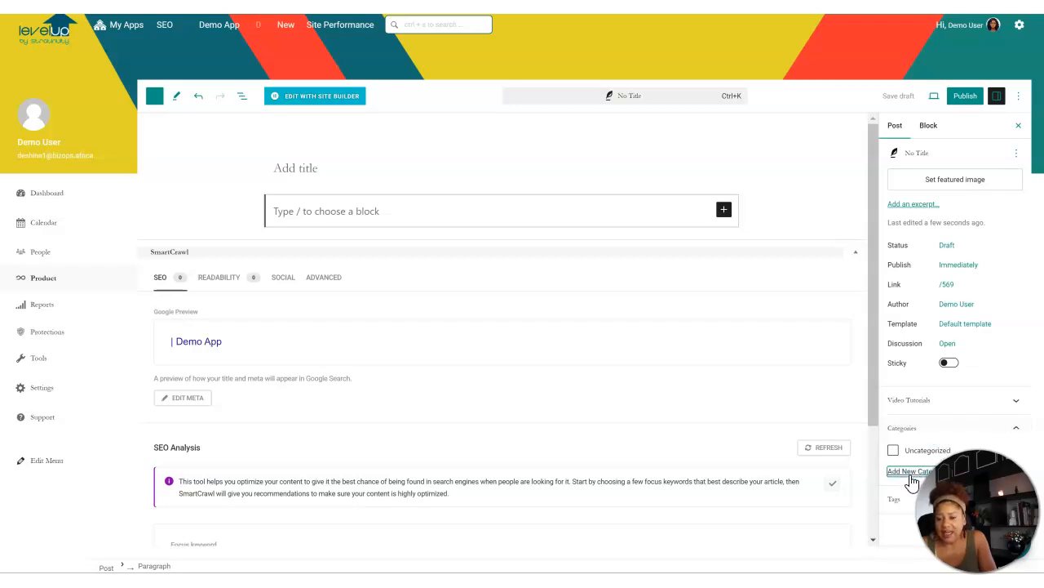
type("Tesstuff")
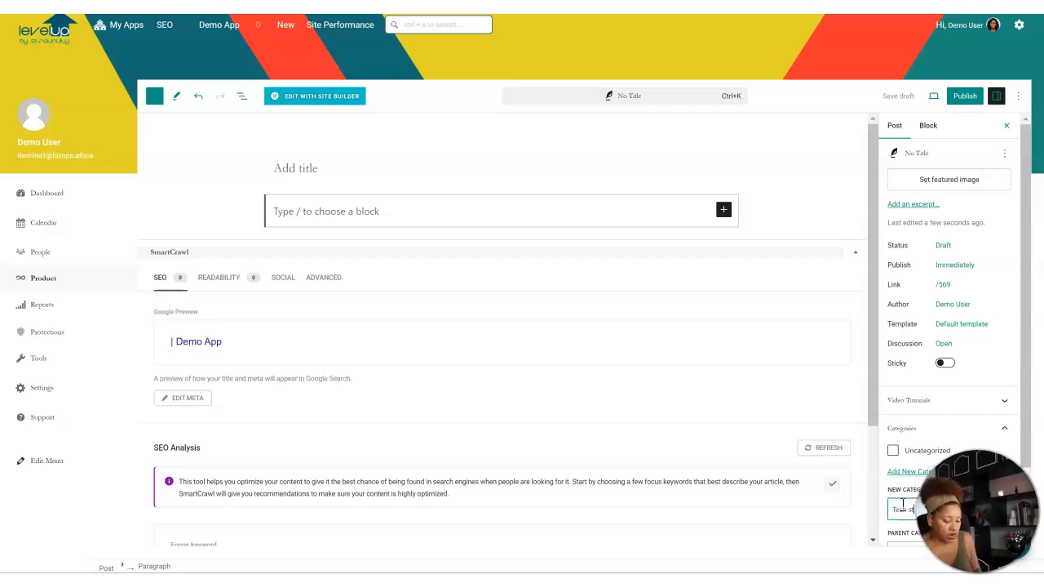
scroll(916, 496, "down", 1)
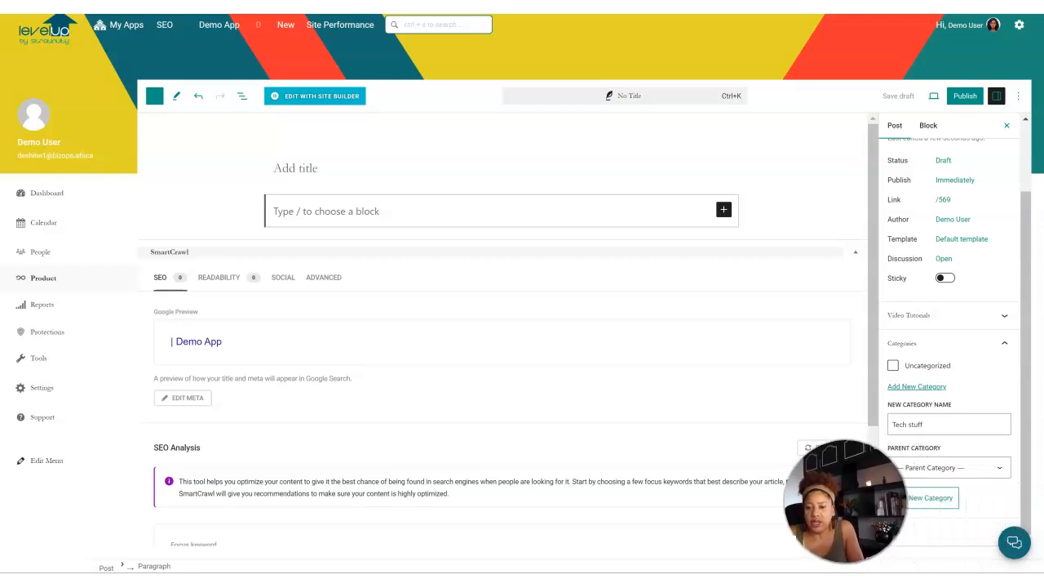
left_click(948, 422)
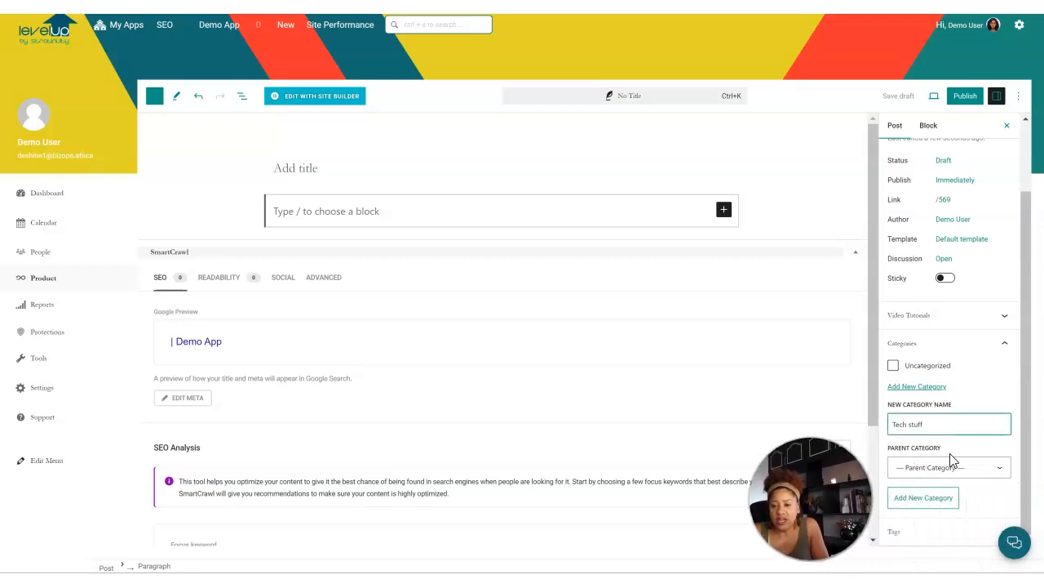
left_click(933, 473)
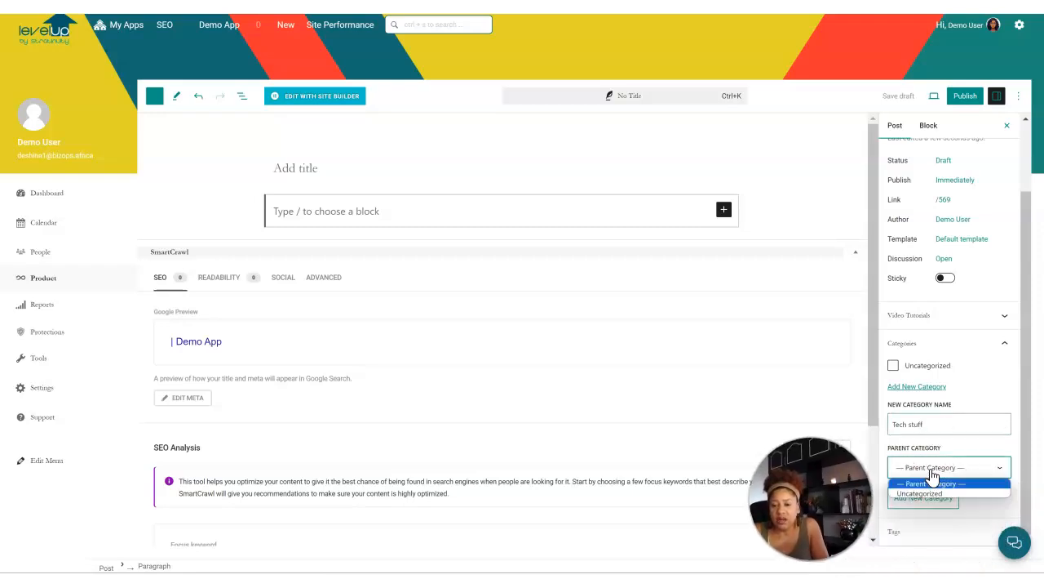
left_click(929, 471)
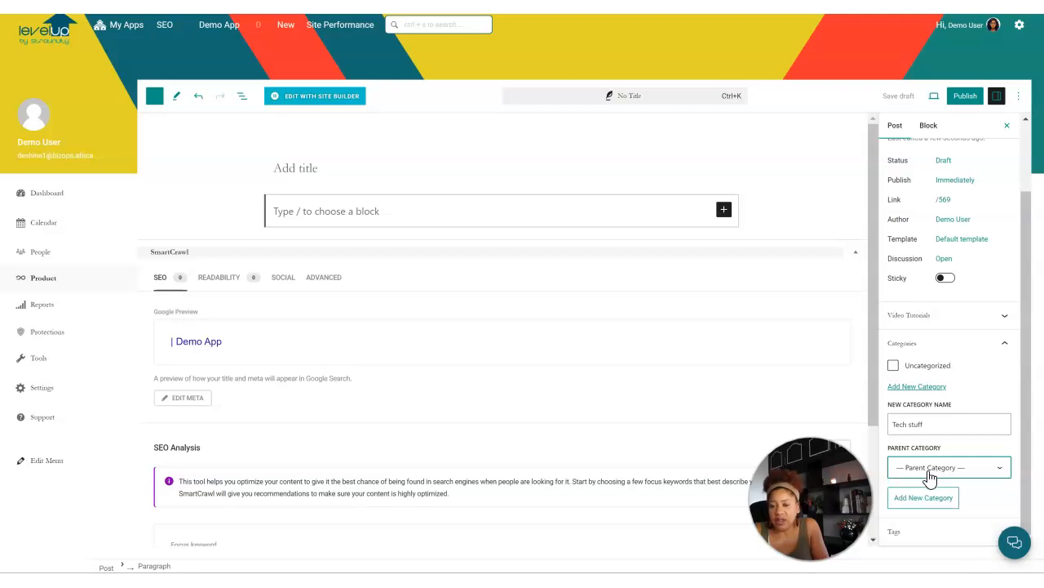
left_click(928, 504)
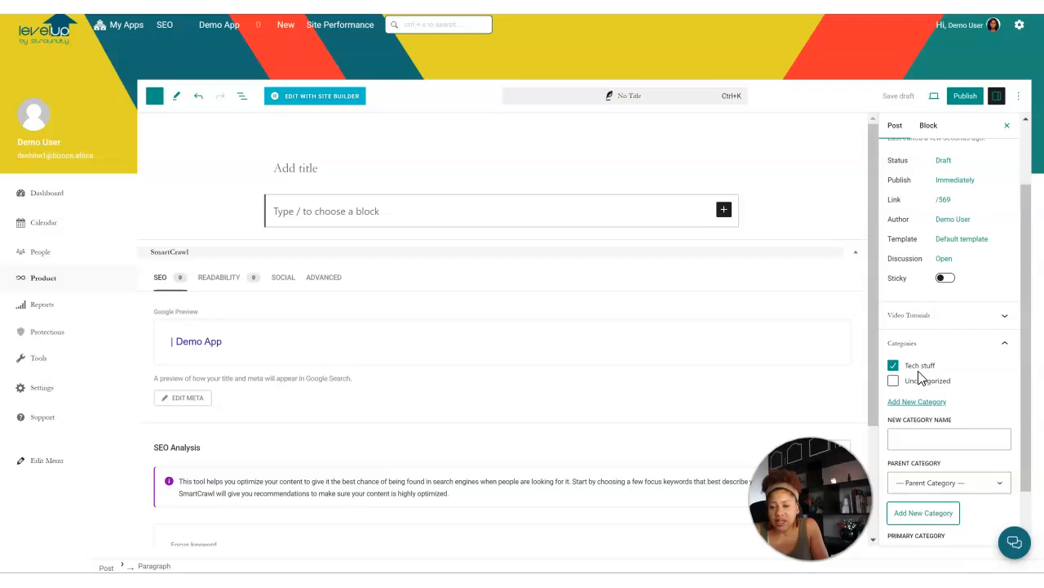
Step: Title the post "How to use tech for business growth!"
left_click(372, 173)
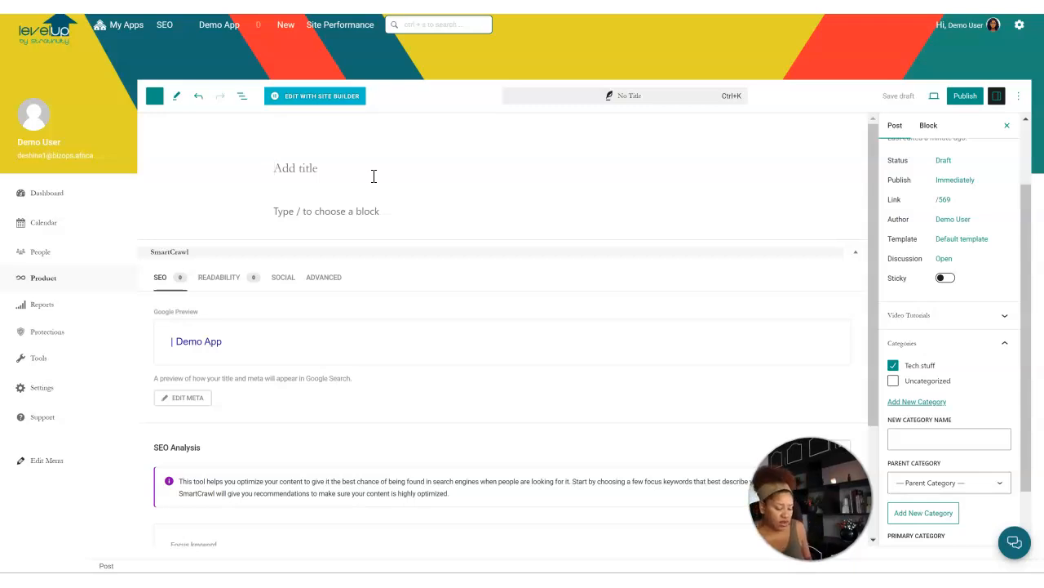
type("How to")
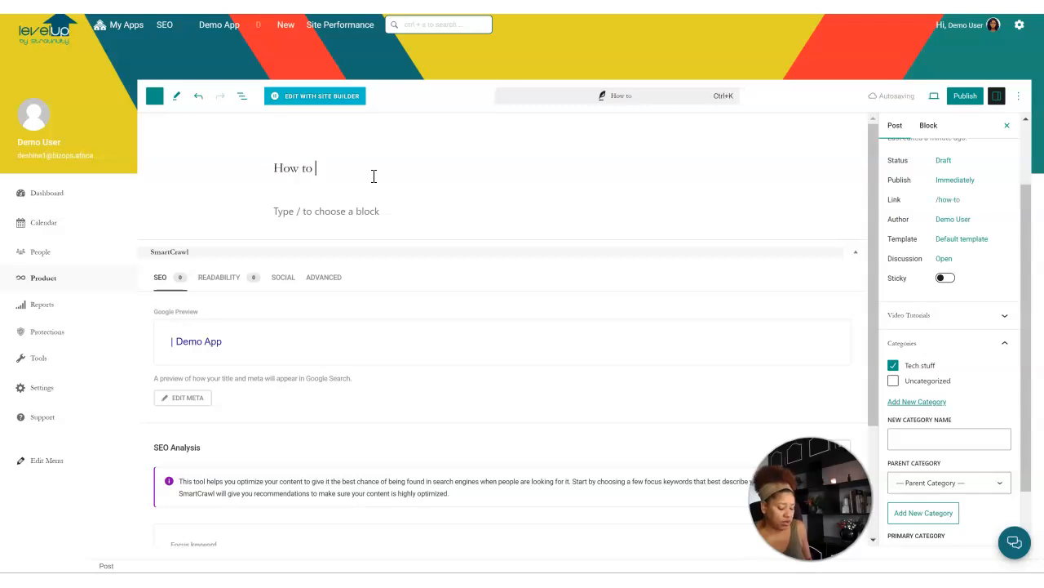
type(" use te")
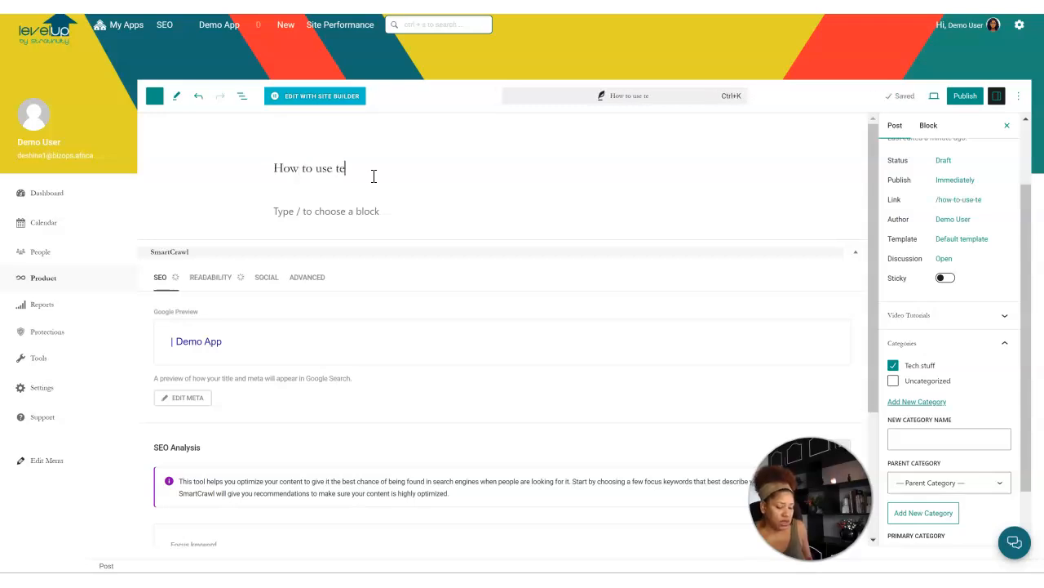
type("ch for busine")
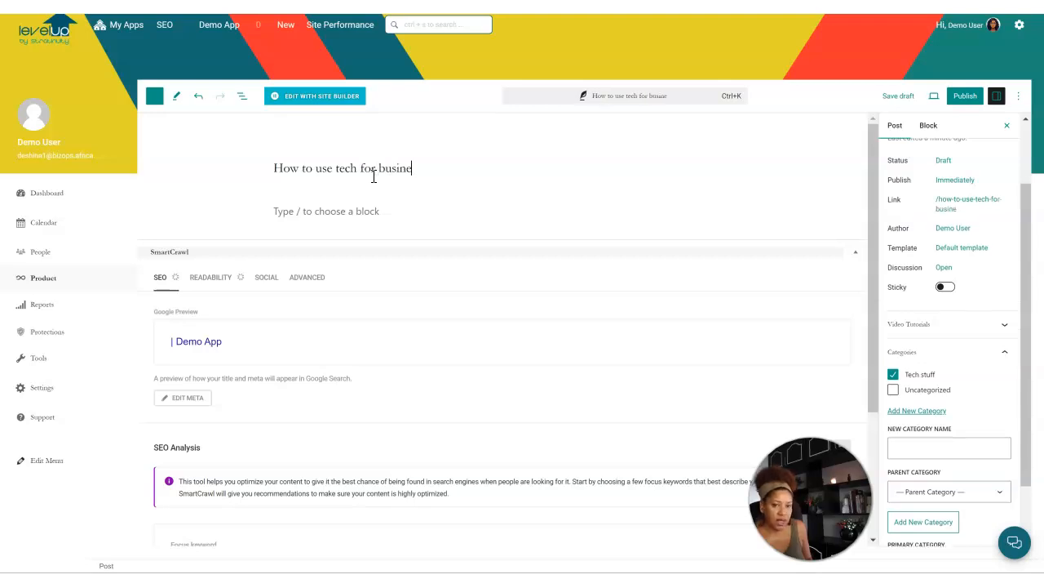
type("ss growth")
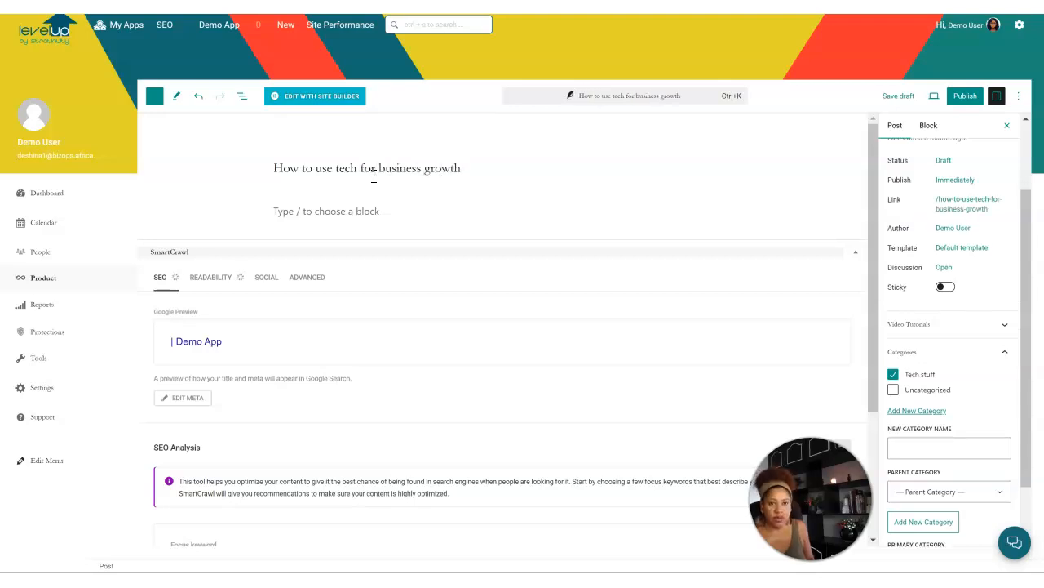
type("!")
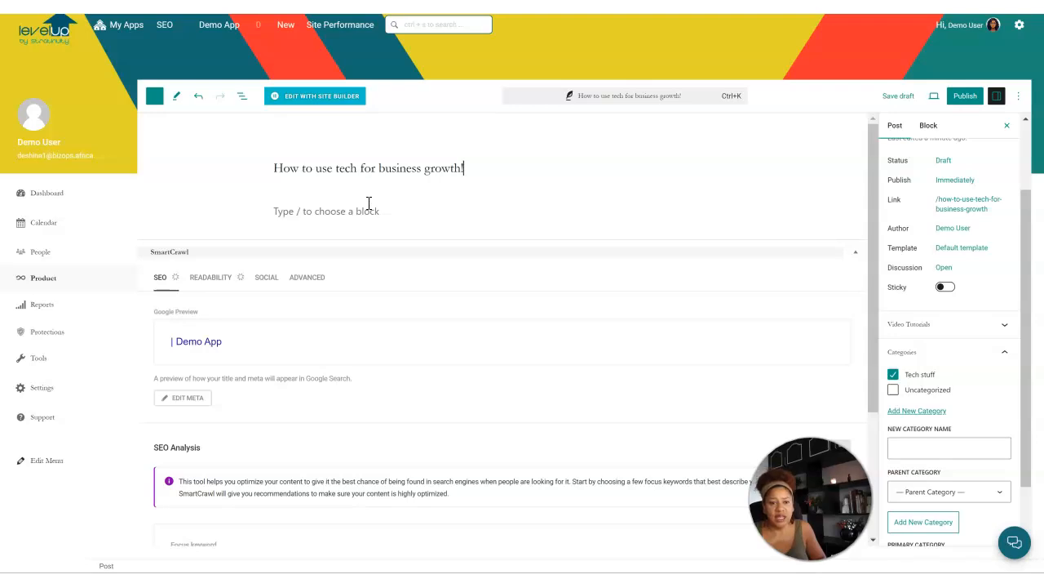
Step: Write "Get a Website" in the first content block below the title
left_click(404, 211)
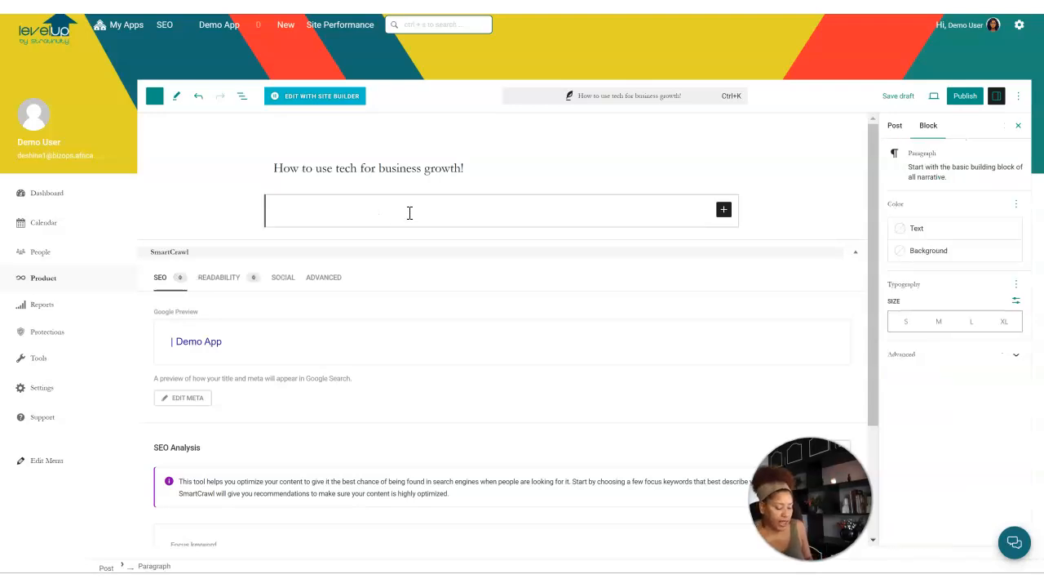
type("Get a")
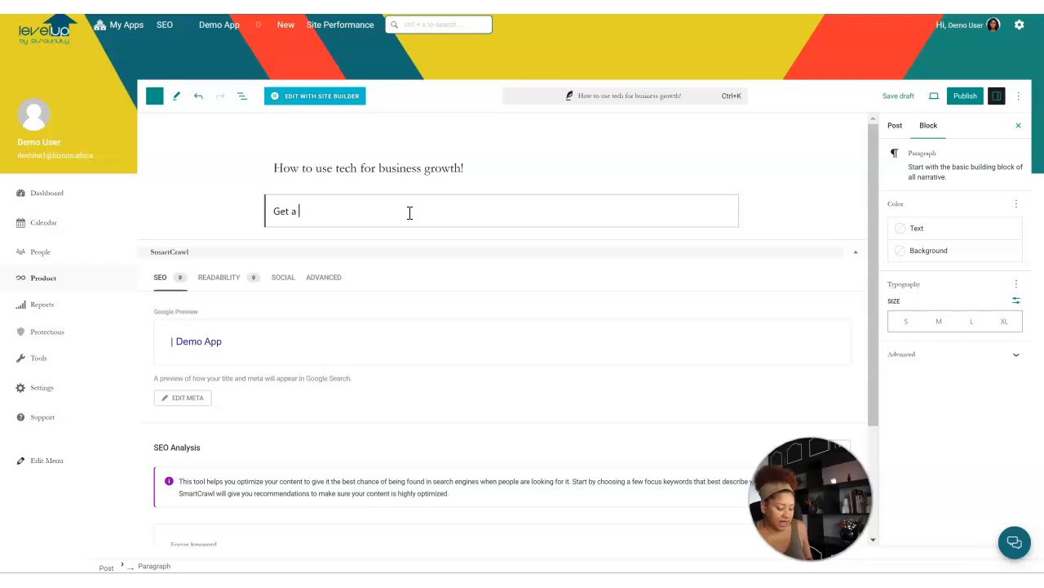
type(" we")
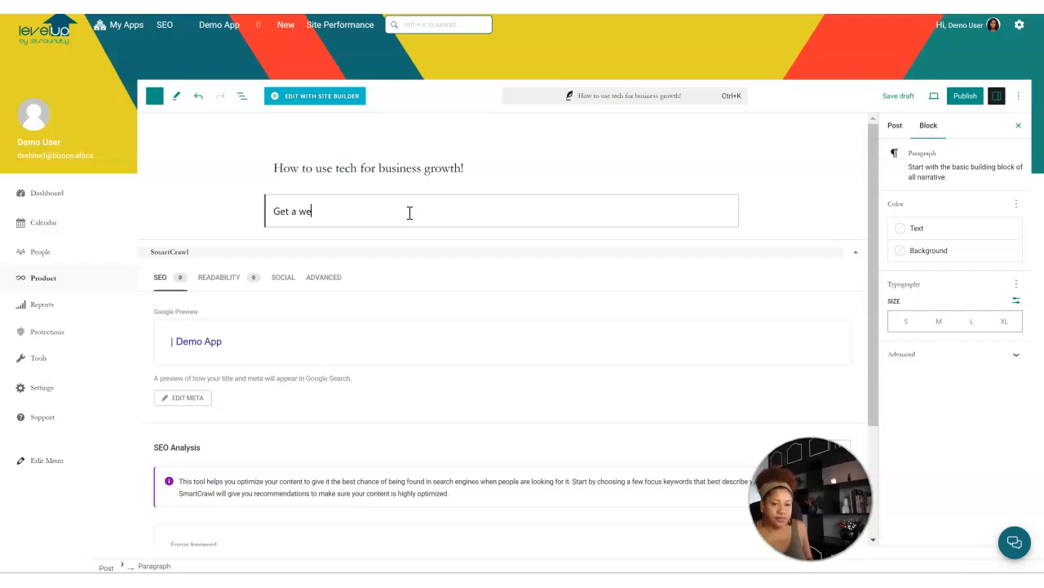
type("bsite")
double_click(310, 211)
type("Website")
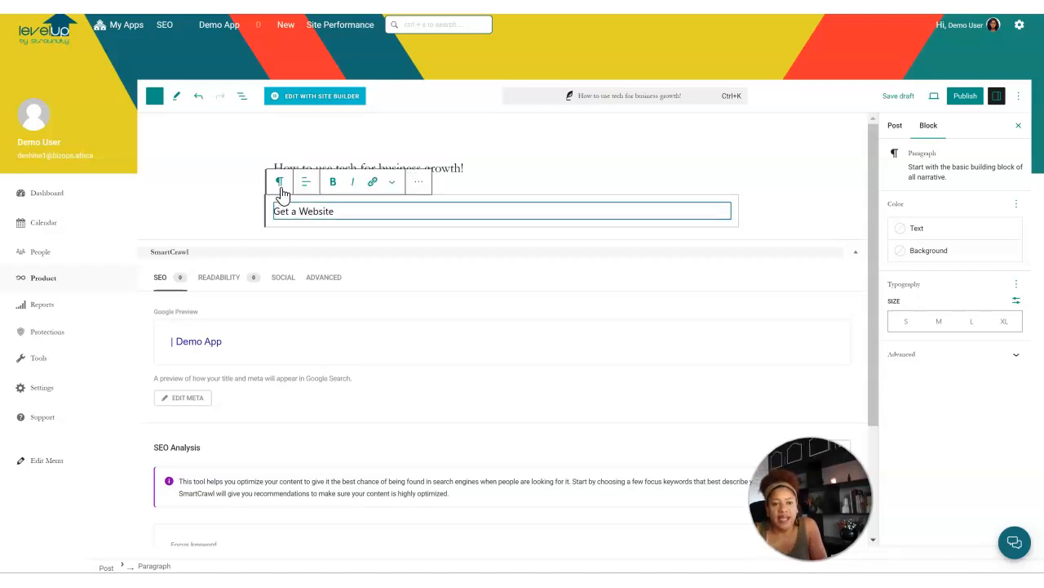
Step: Transform the "Get a Website" paragraph into a heading
left_click(279, 183)
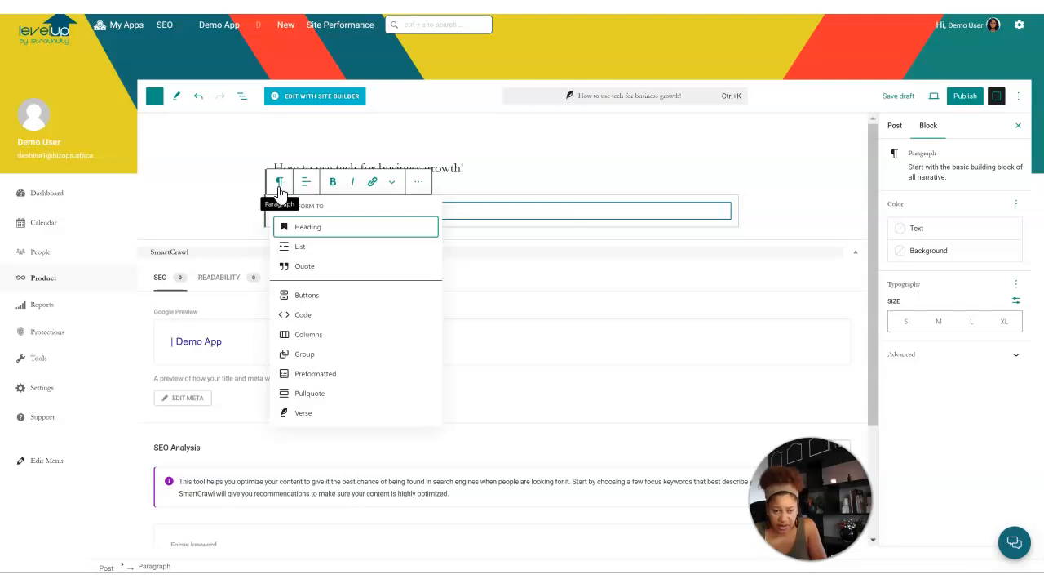
left_click(300, 229)
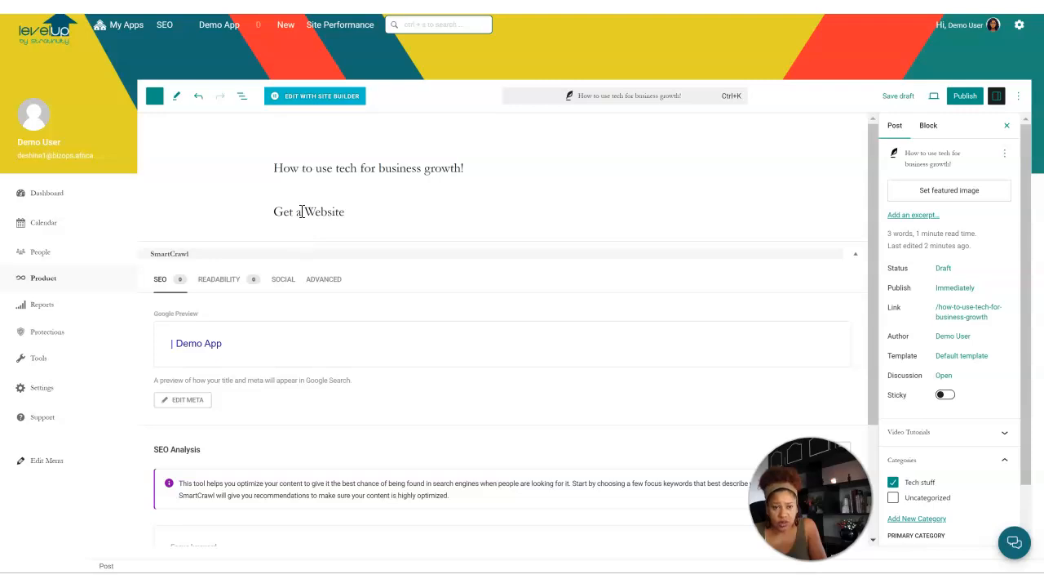
left_click(302, 212)
Step: Add an empty paragraph below the "Get a Website" heading and check the quick choice of block types
left_click(360, 209)
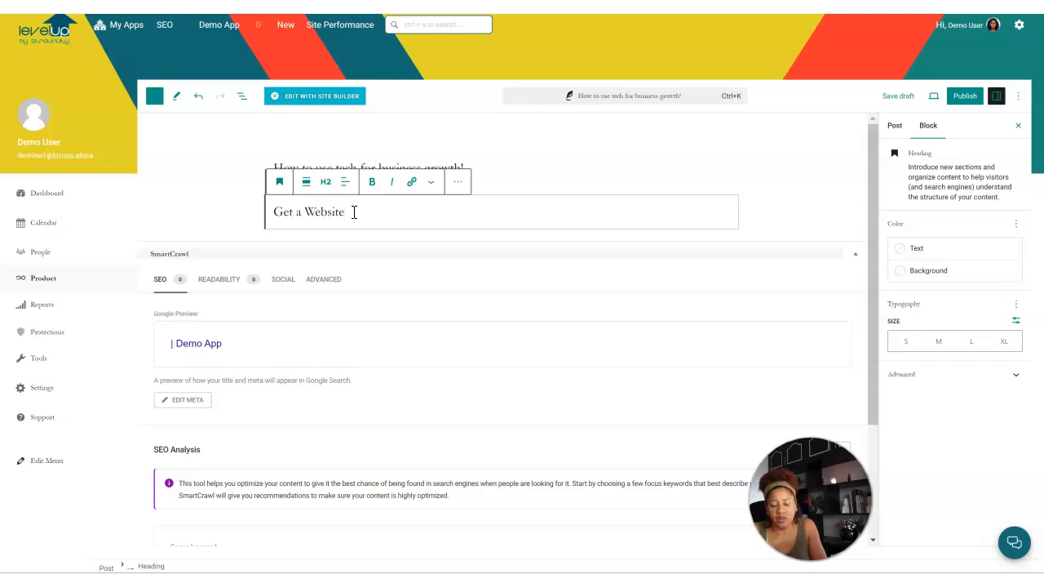
key("Return")
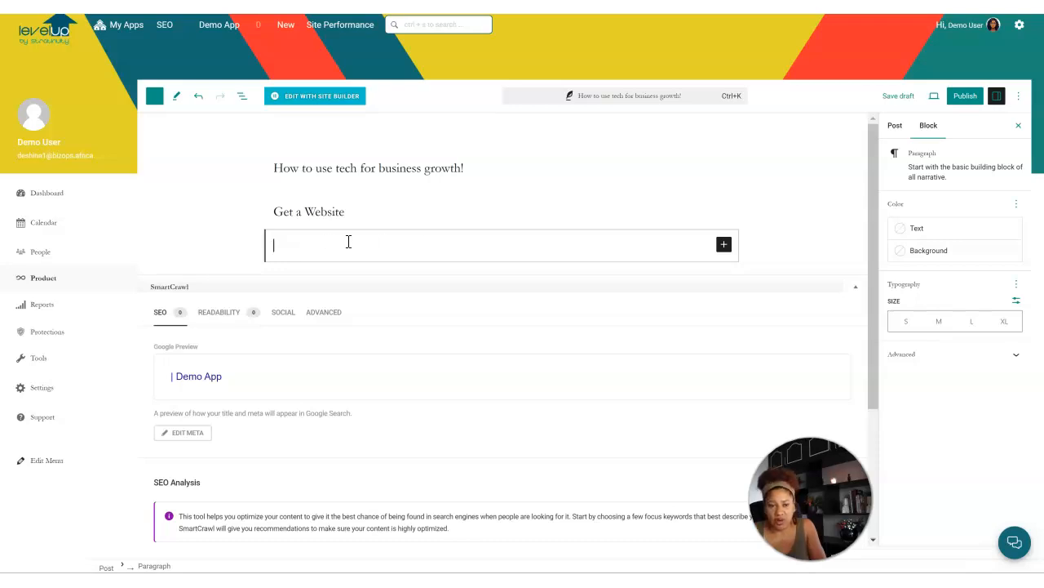
left_click(724, 247)
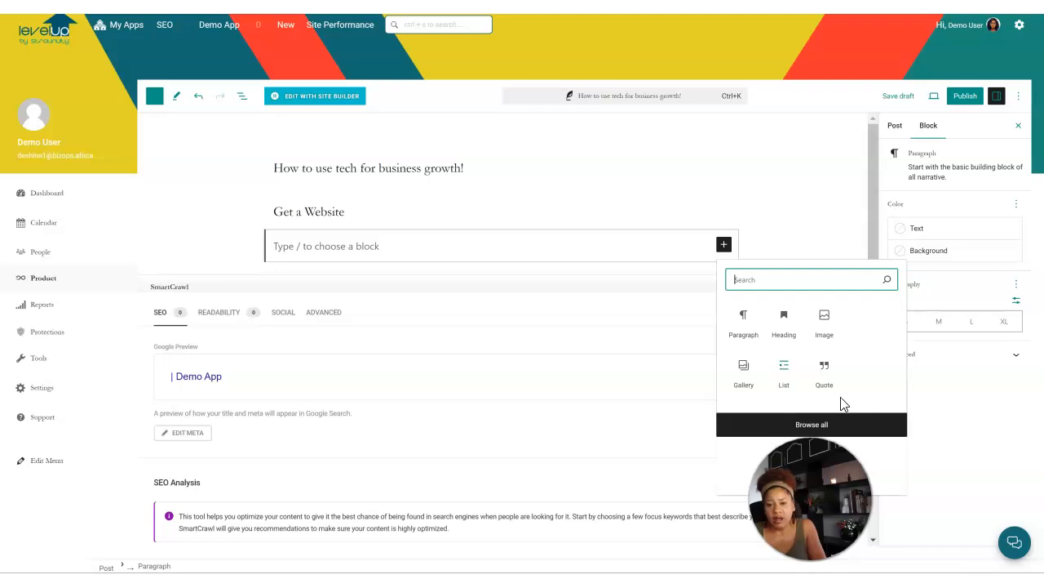
left_click(448, 247)
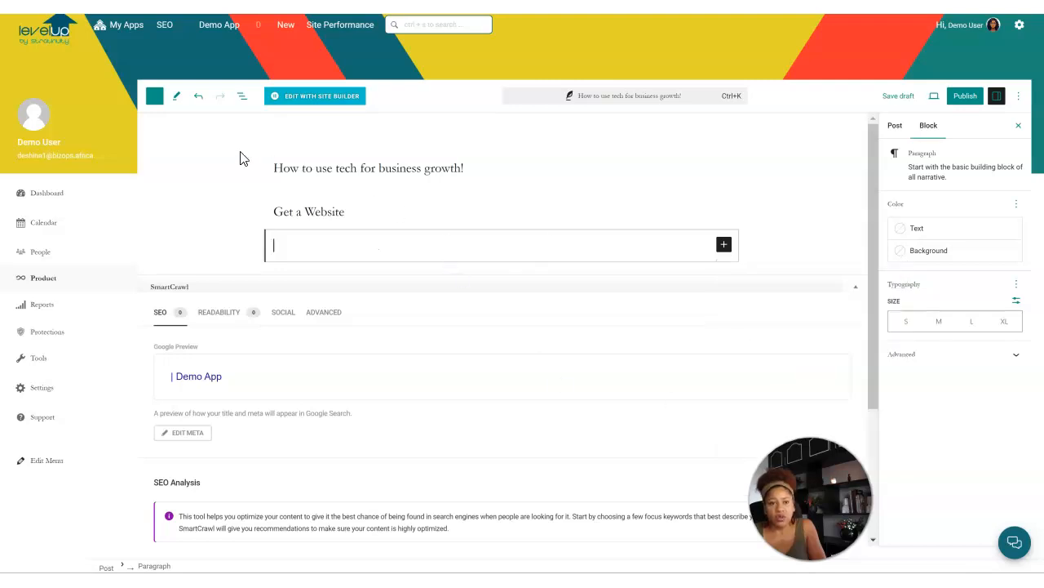
Step: Browse the full block library, examining the text, media, design, widget and theme blocks
left_click(155, 97)
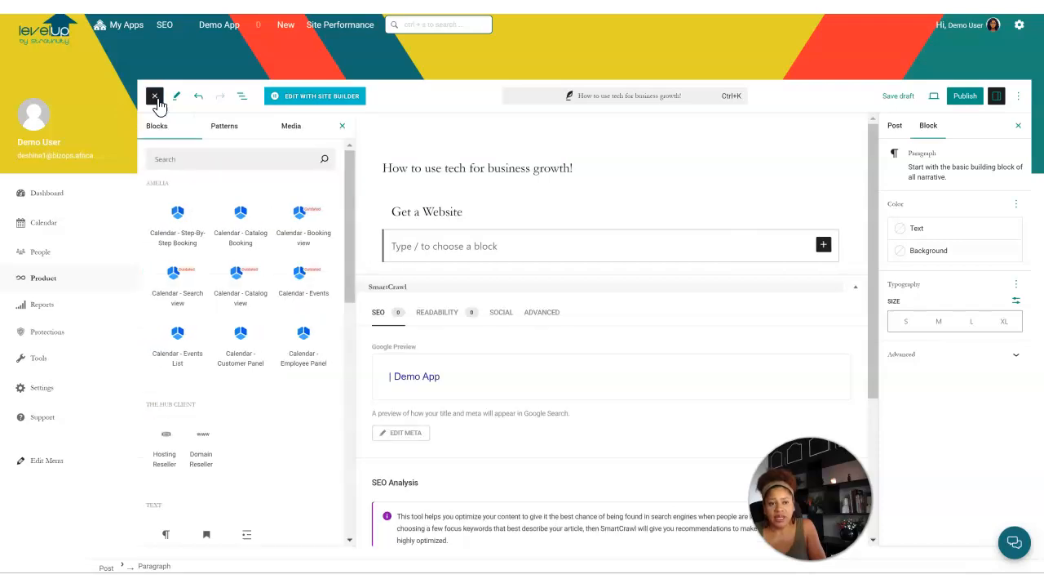
scroll(193, 206, "down", 3)
scroll(193, 206, "down", 15)
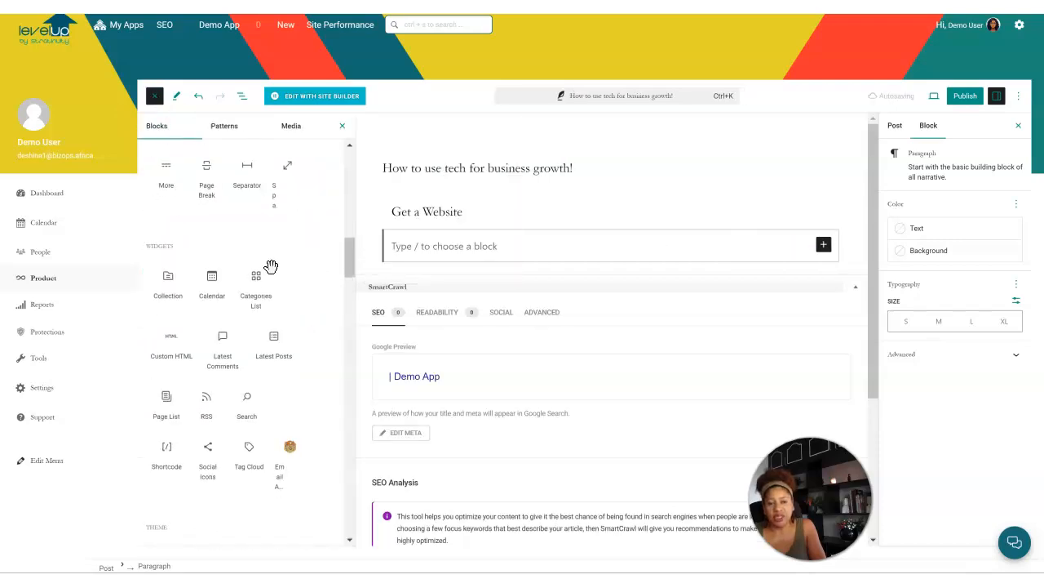
scroll(295, 214, "down", 10)
scroll(308, 207, "up", 9)
scroll(308, 214, "up", 8)
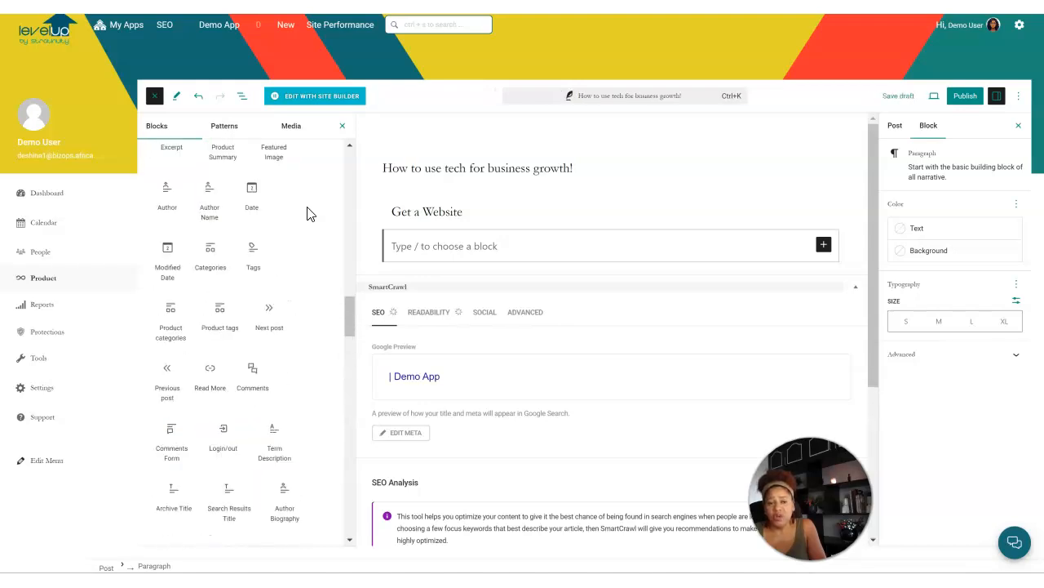
scroll(298, 204, "up", 5)
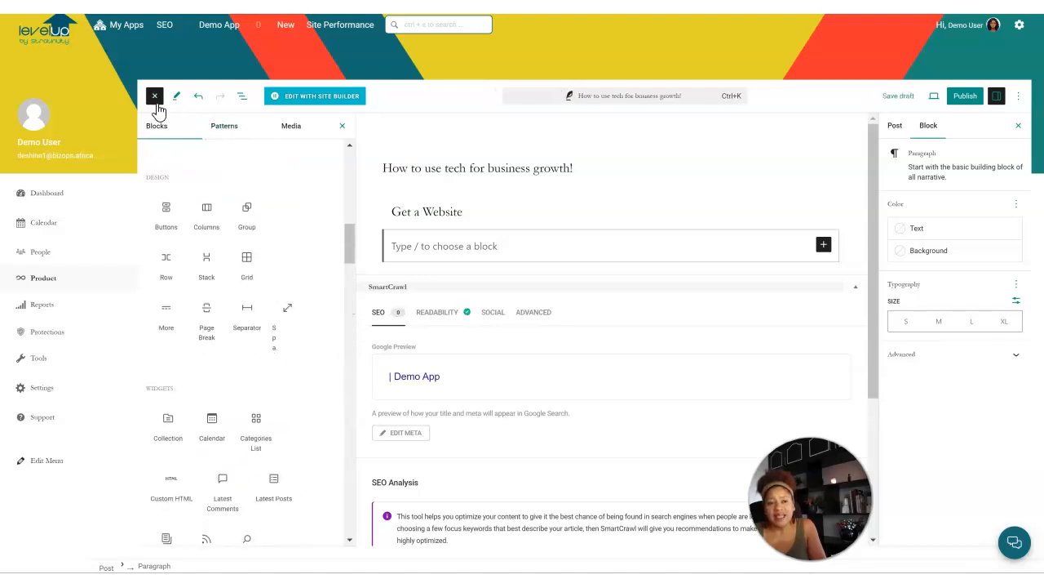
scroll(245, 180, "up", 6)
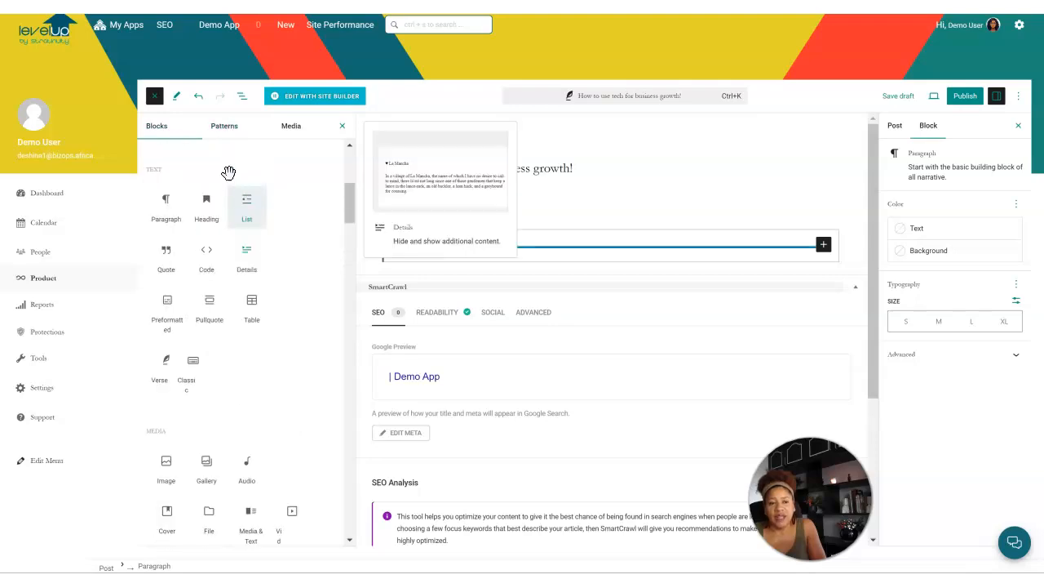
Step: Find the Image block in the block library and insert it below the "Get a Website" heading
left_click(226, 159)
type("image")
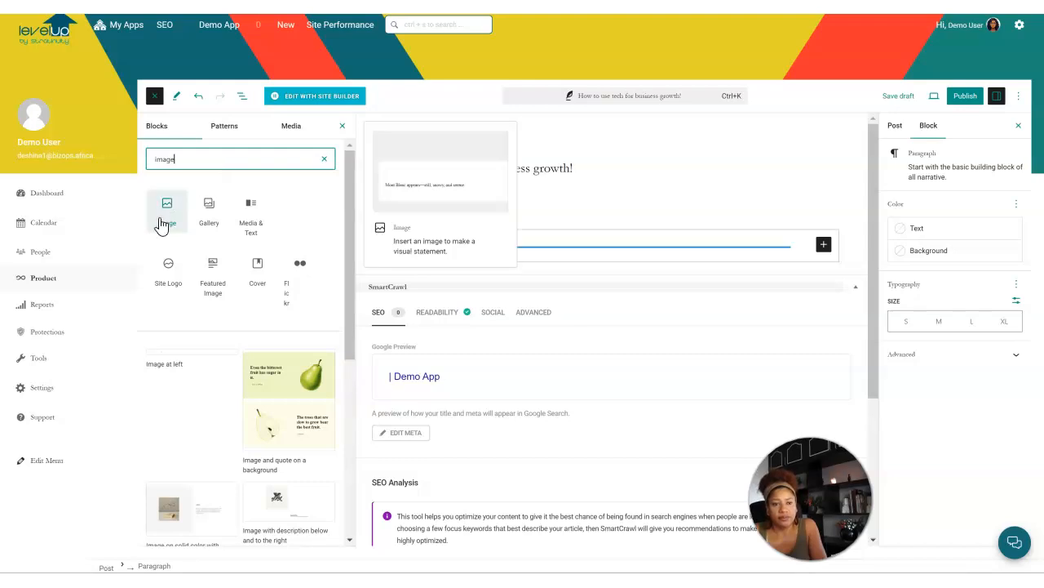
left_click(161, 222)
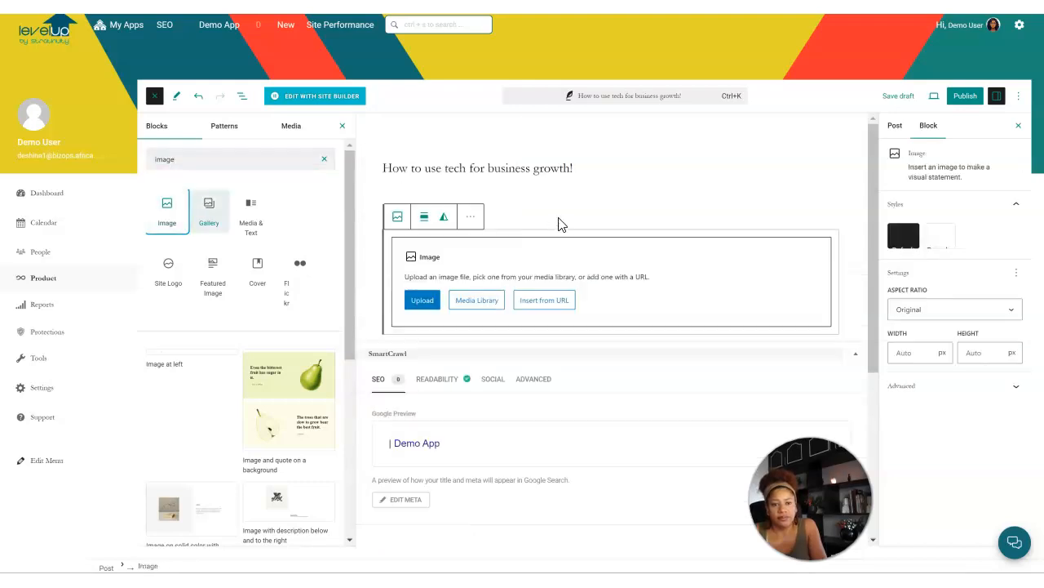
left_click(414, 304)
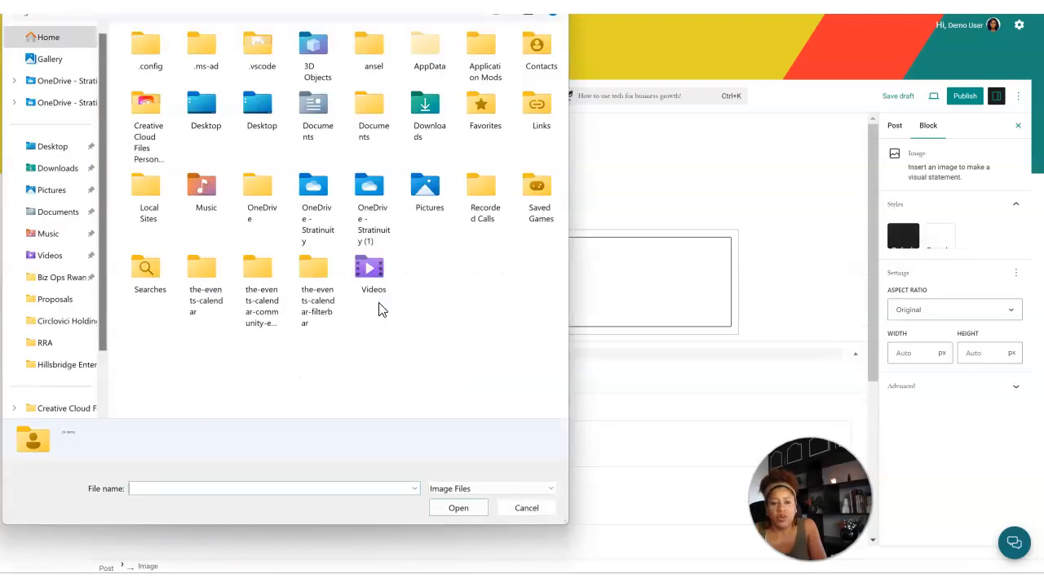
key("Escape")
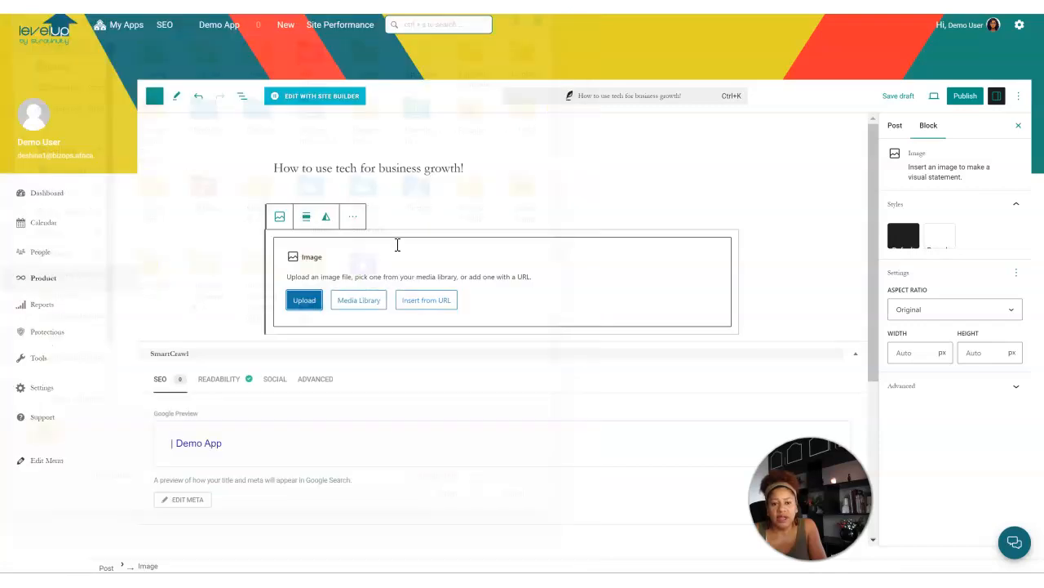
Step: Fill the image block with the media library photo d14-scaled.jpg of tattooed hands with rings
left_click(349, 298)
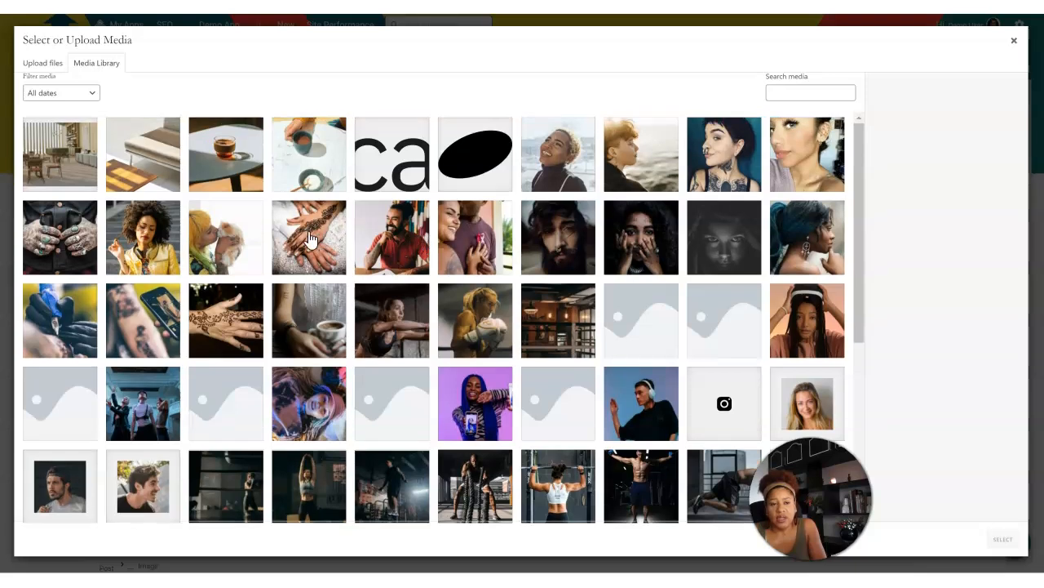
scroll(379, 223, "down", 2)
scroll(379, 222, "down", 3)
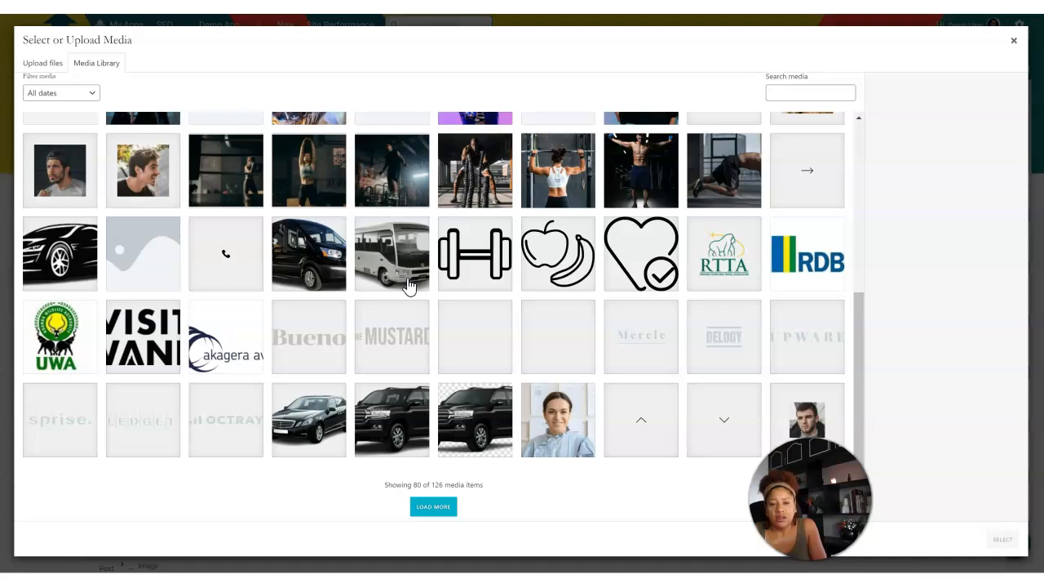
scroll(623, 330, "up", 5)
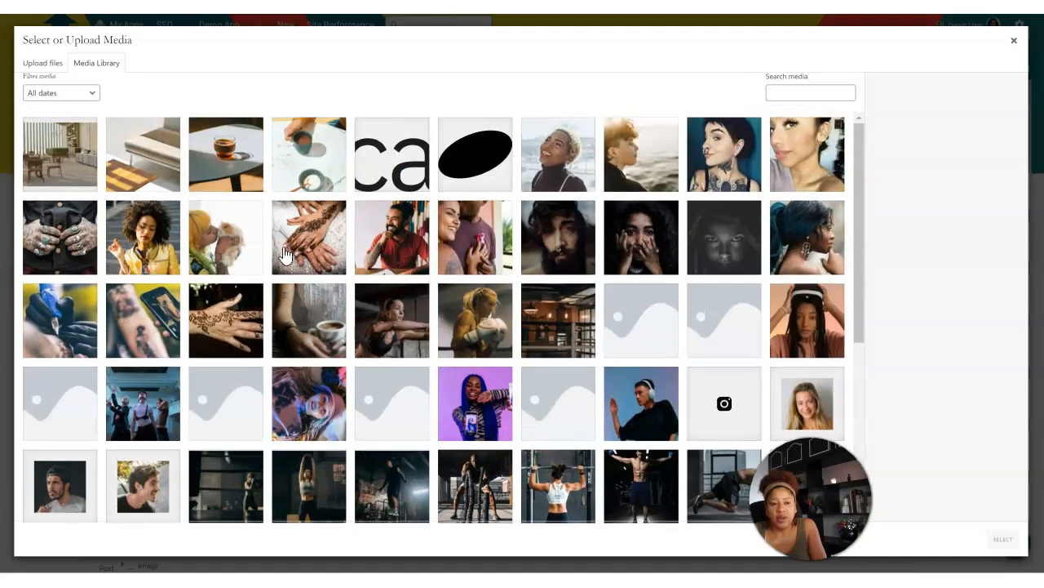
left_click(81, 245)
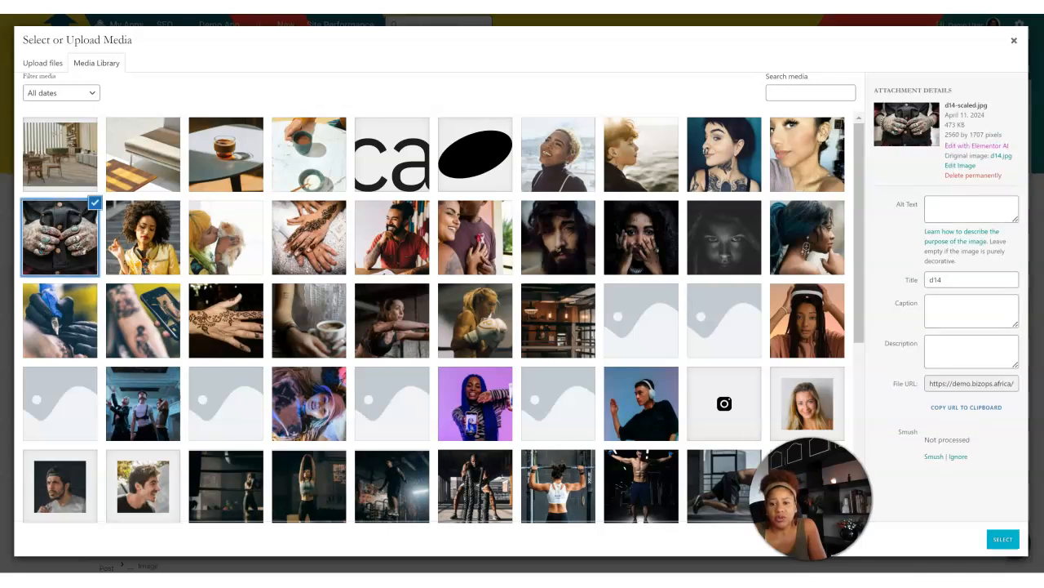
left_click(1003, 539)
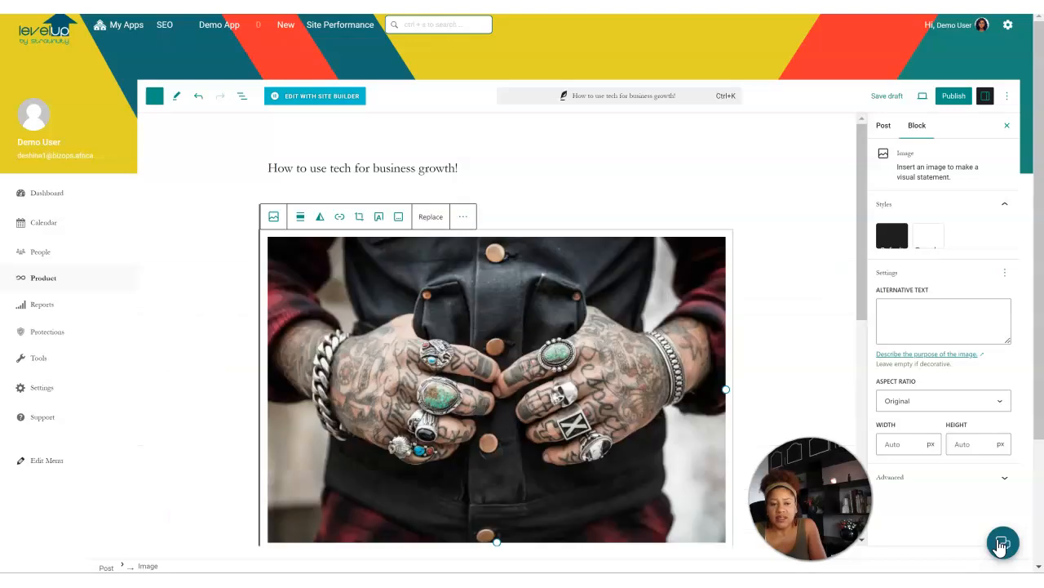
Step: Review how the "Get a Website" heading and the image below it look in the post
scroll(490, 326, "down", 5)
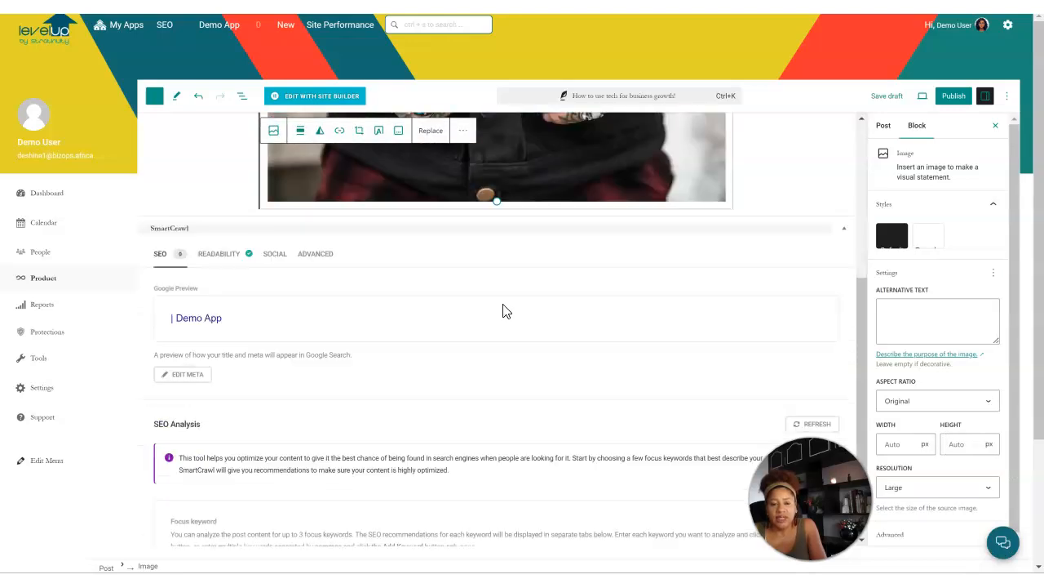
scroll(503, 310, "up", 5)
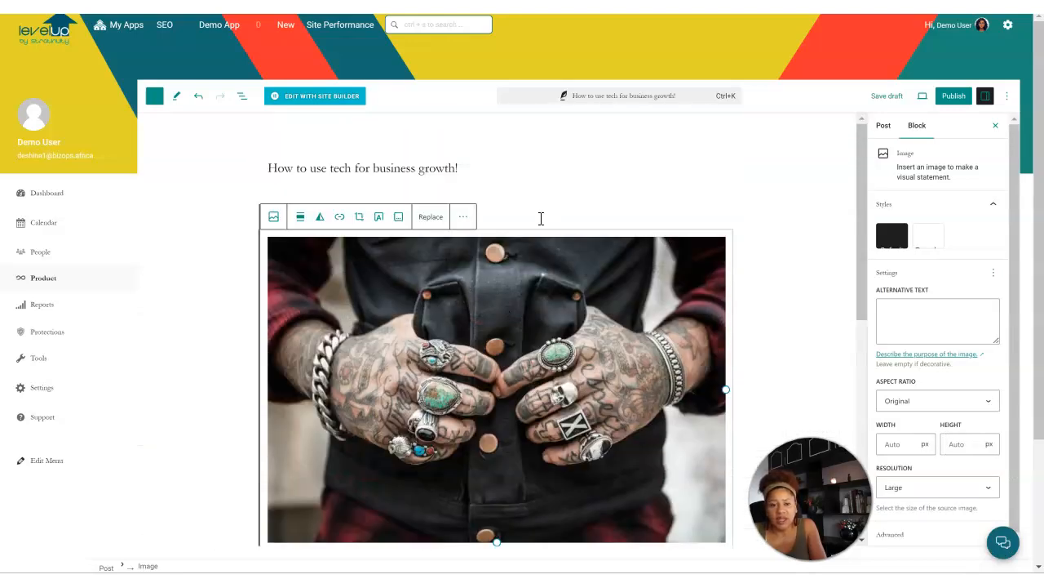
left_click(516, 226)
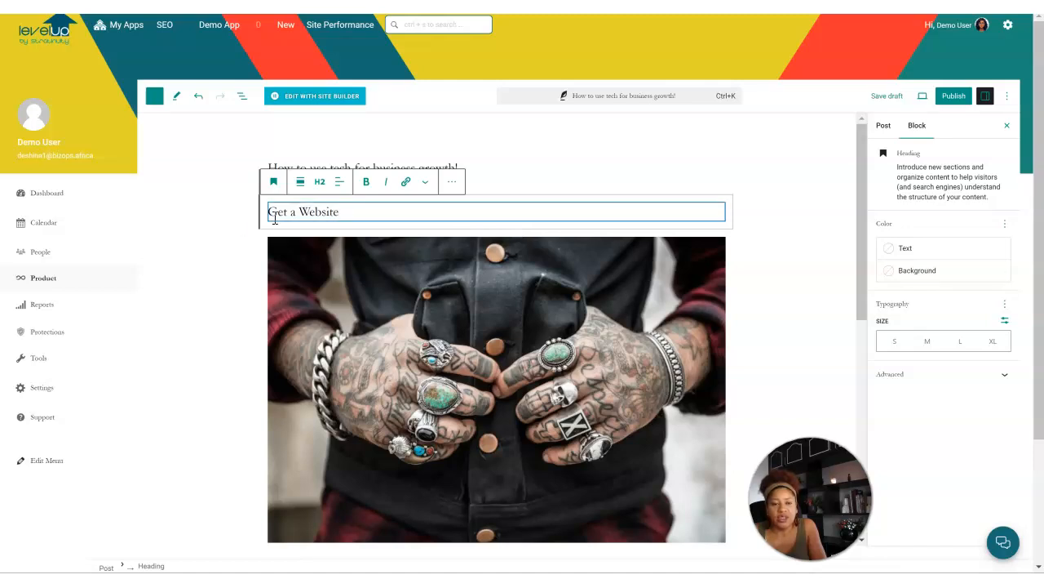
scroll(281, 216, "down", 1)
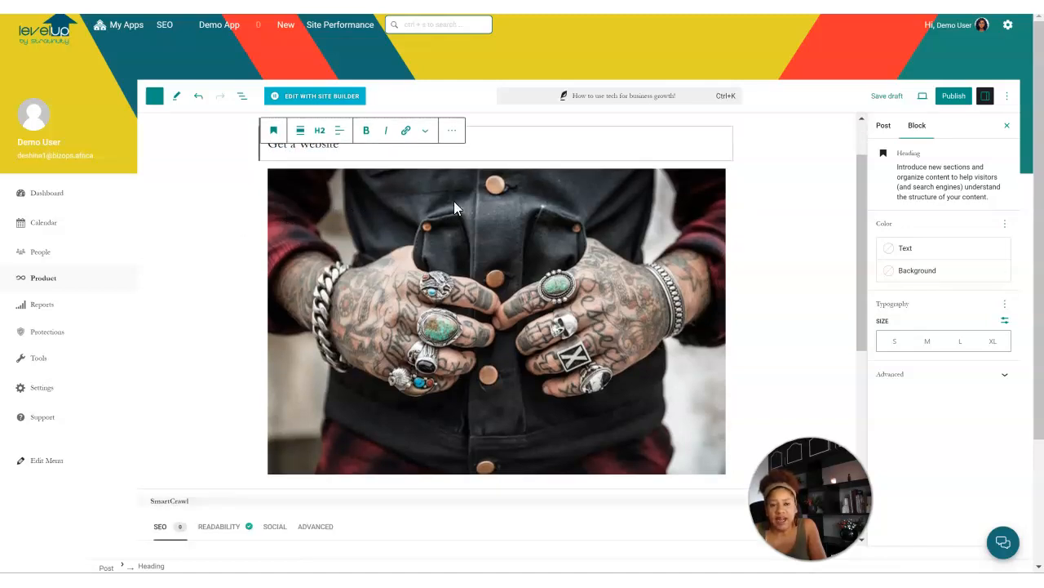
scroll(448, 269, "down", 2)
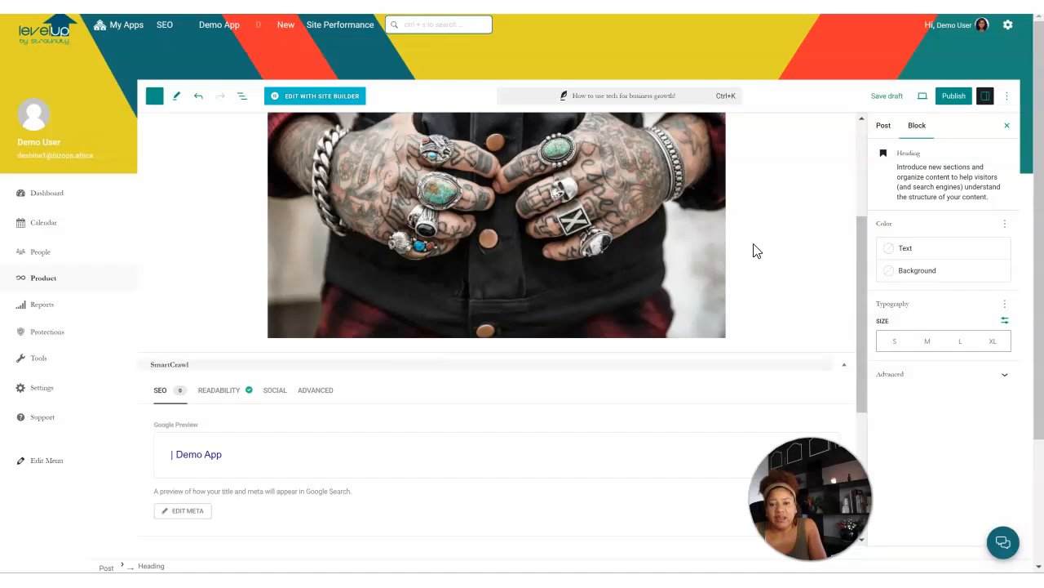
scroll(558, 185, "up", 3)
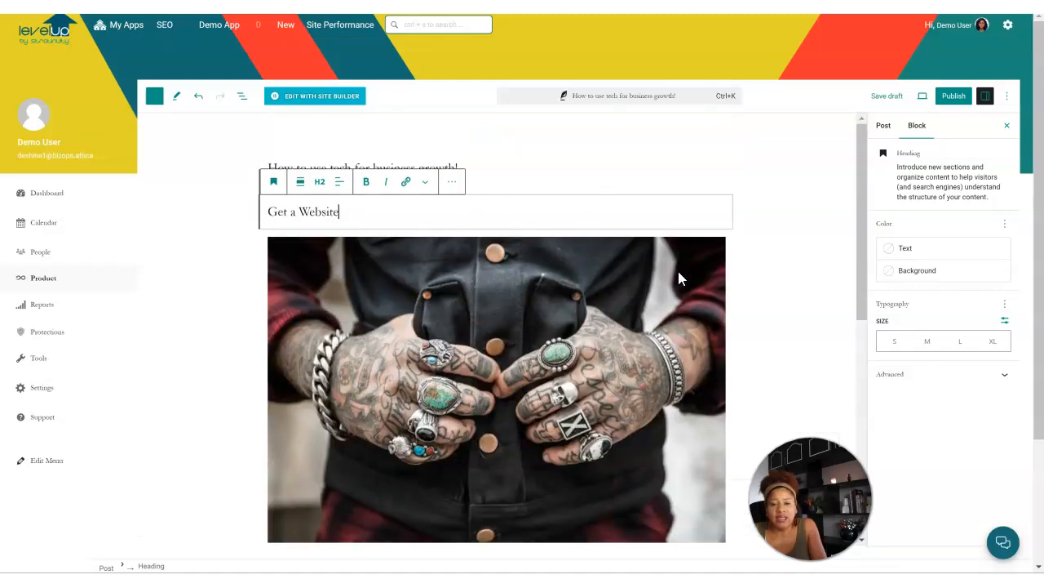
Step: Search the block library for "text" and insert a Paragraph block below the image
left_click(752, 287)
left_click(711, 291)
scroll(751, 287, "down", 3)
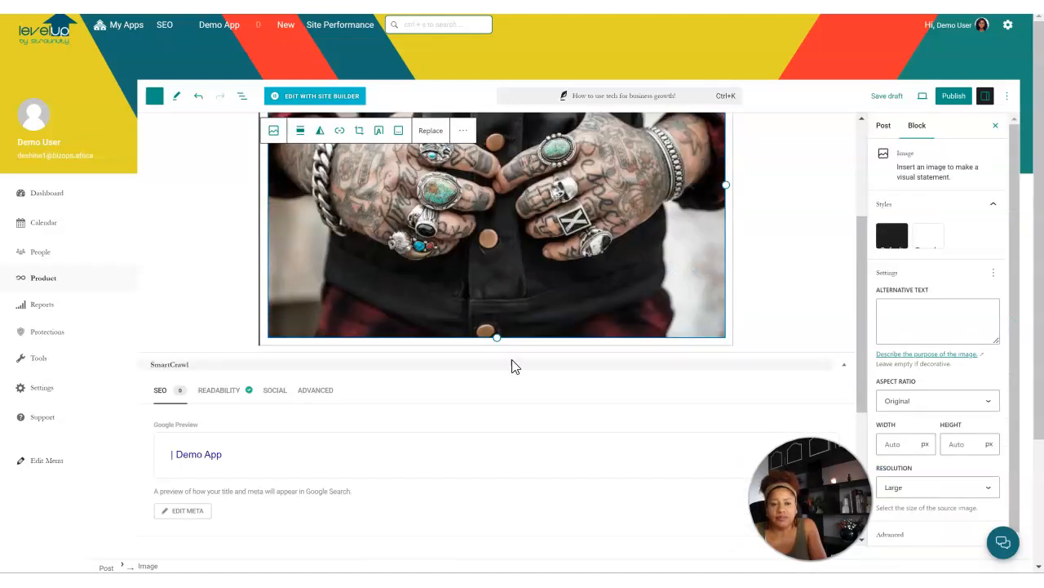
left_click(155, 97)
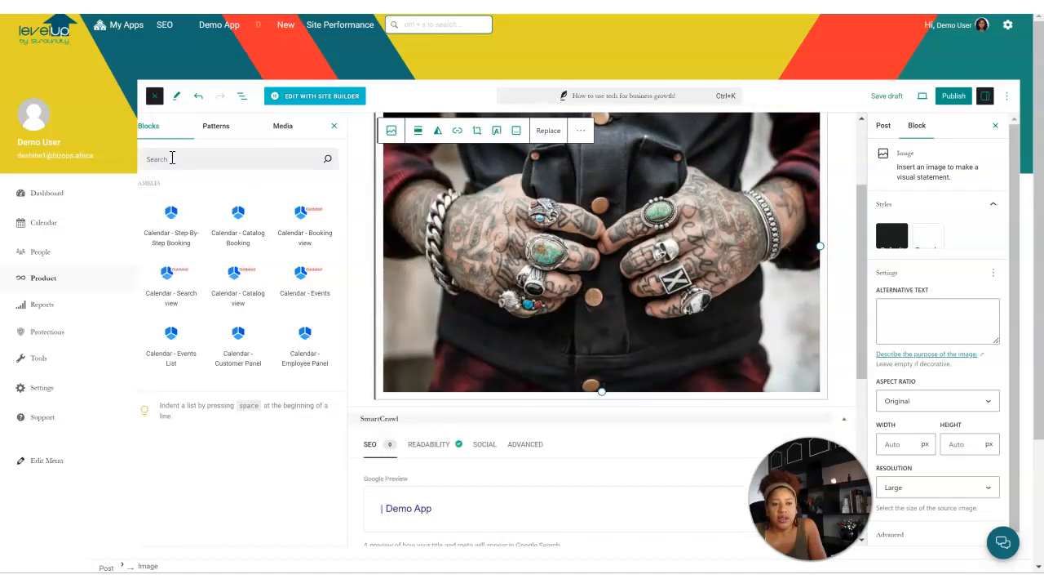
type("text")
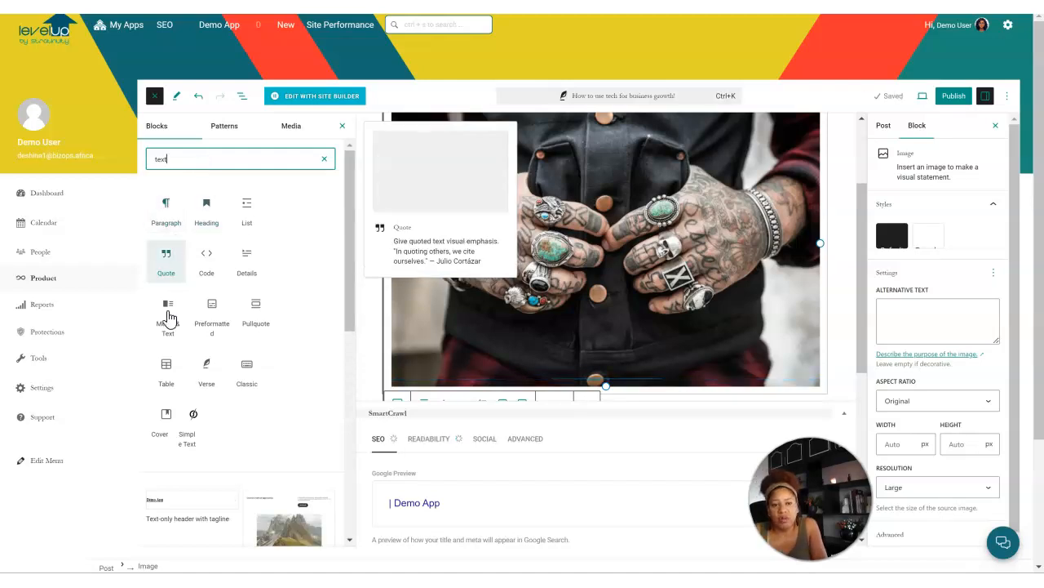
left_click(166, 208)
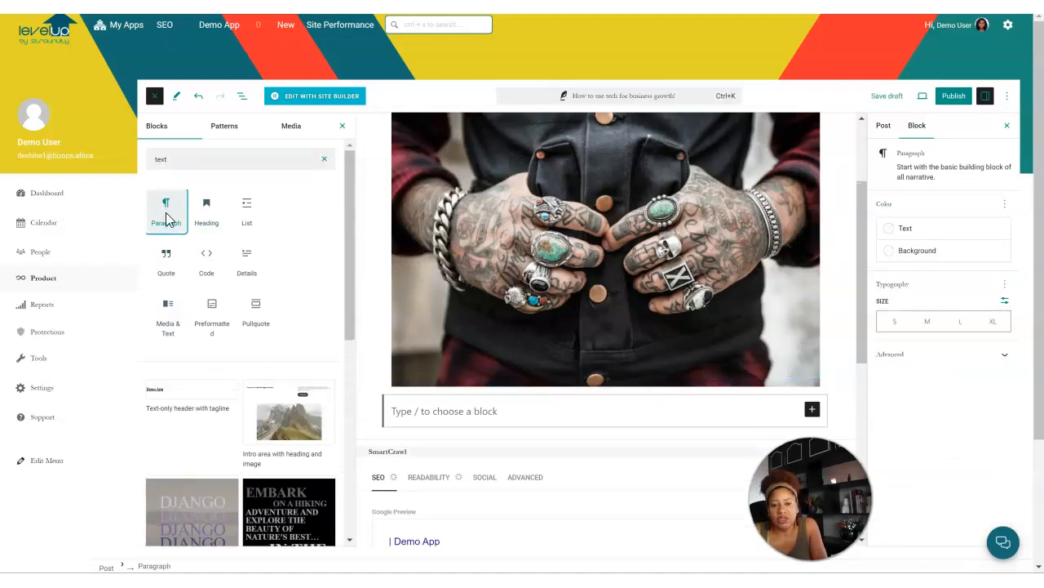
Step: Write "Websites help people around the world learn about and purchase your products and services." in the paragraph below the image
left_click(416, 400)
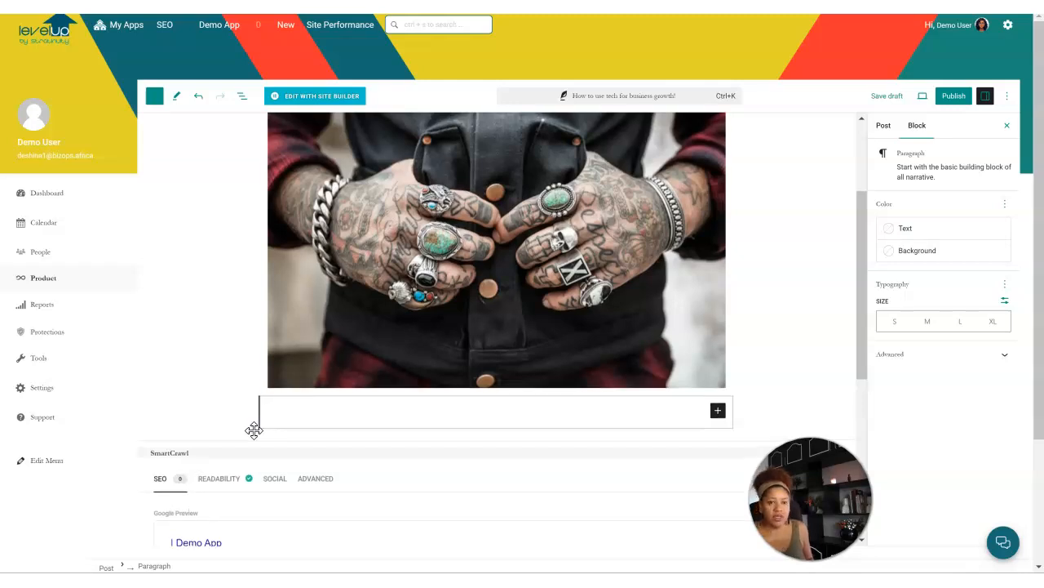
scroll(395, 314, "up", 3)
scroll(406, 338, "down", 4)
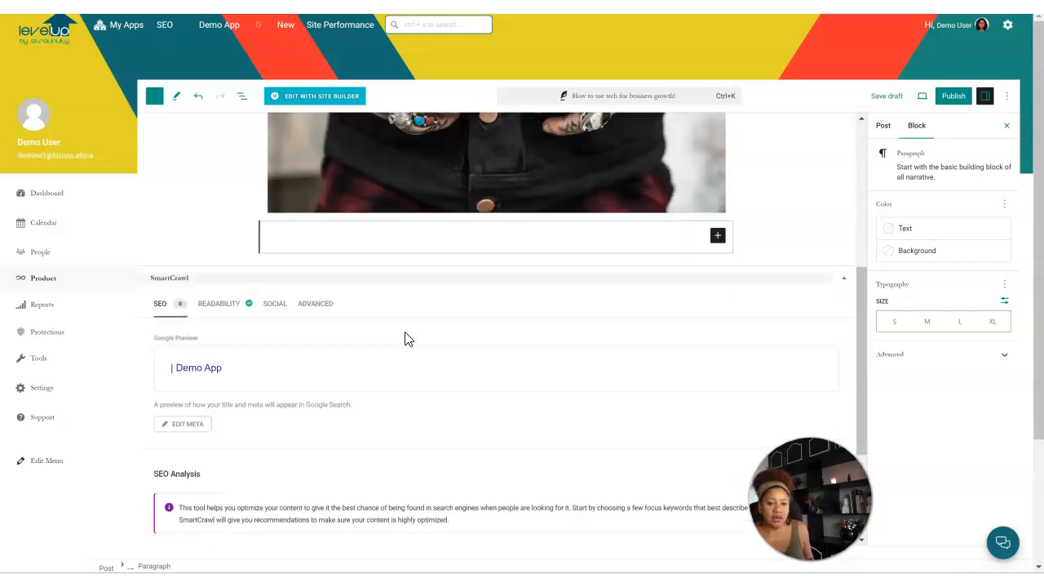
type("Web")
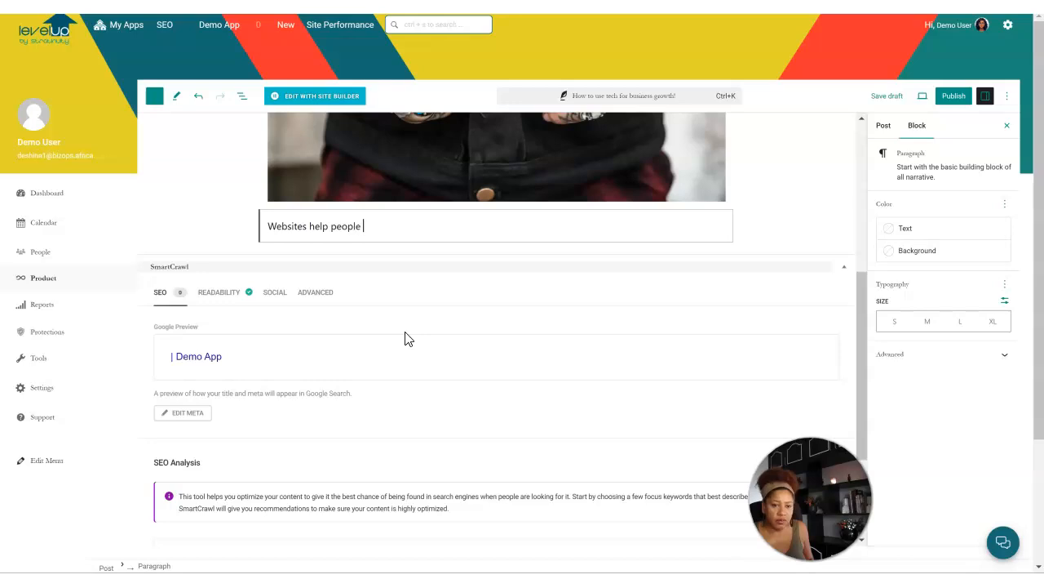
type("sites help people around the ")
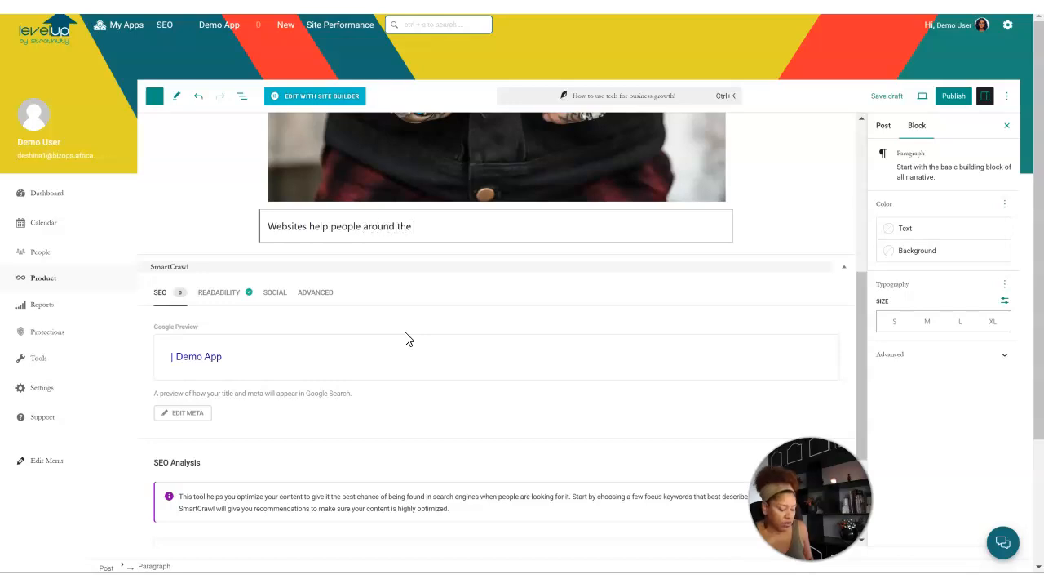
type("world learn about and purchase your")
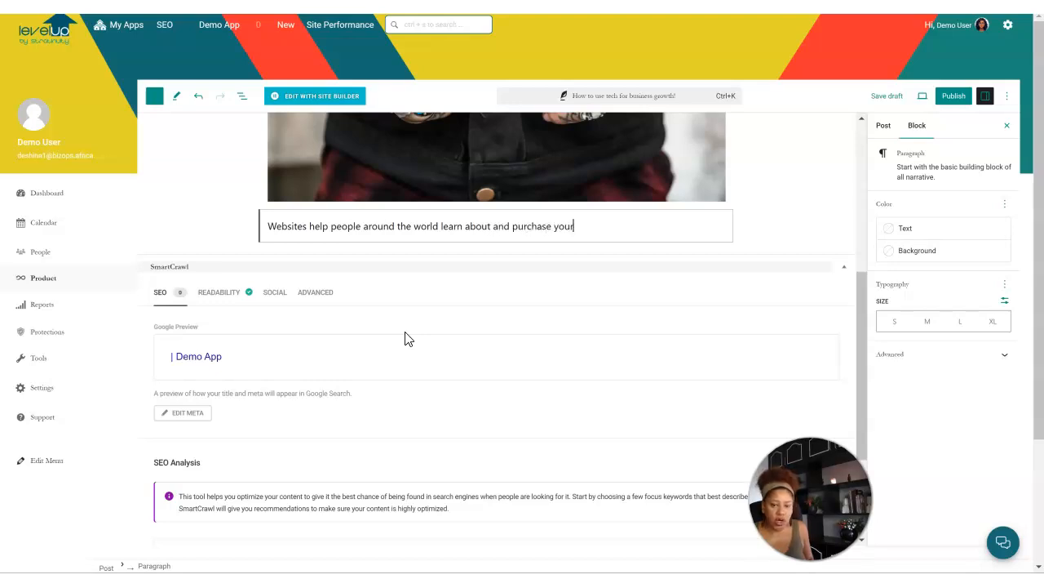
type(" products")
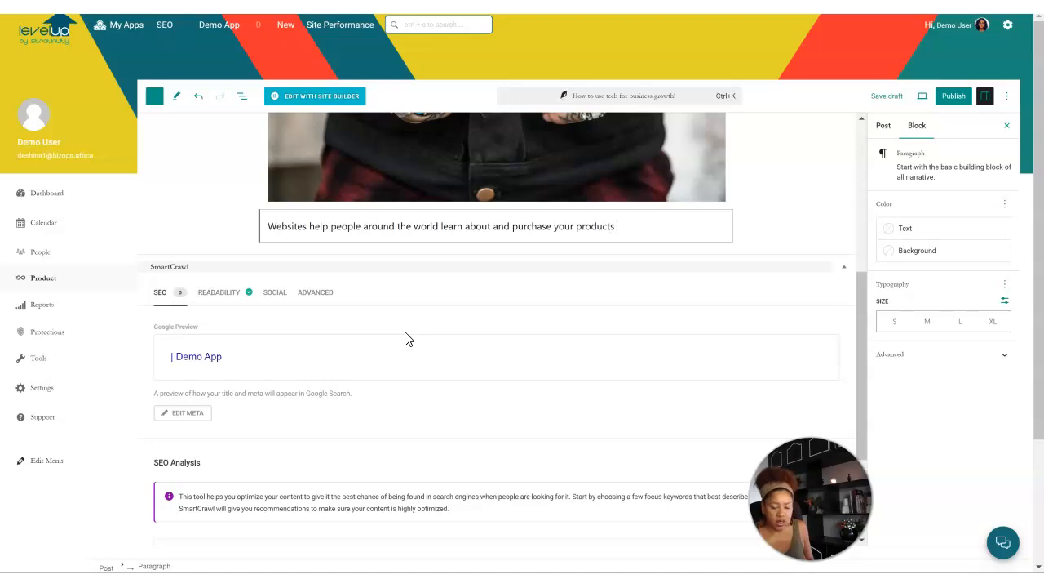
type(" and services.")
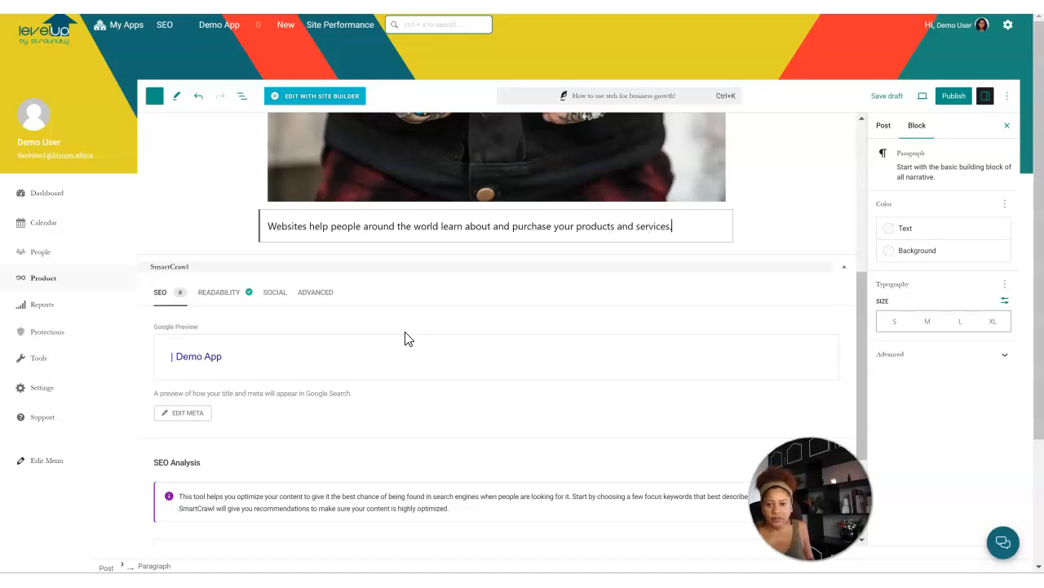
Step: Review the written content and the post settings, including the assigned category, and compare them with the block settings
scroll(501, 372, "up", 5)
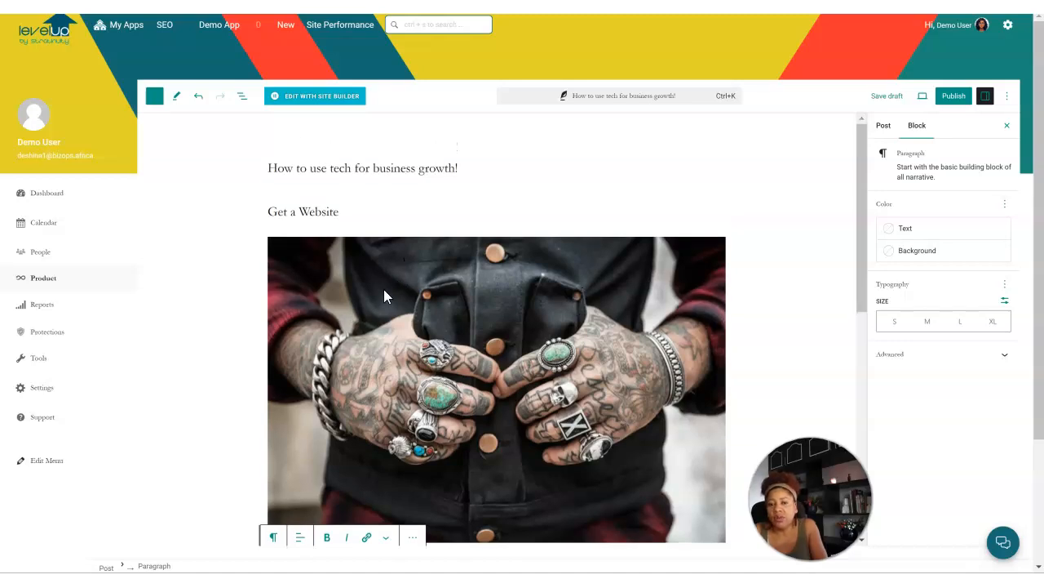
scroll(388, 282, "down", 3)
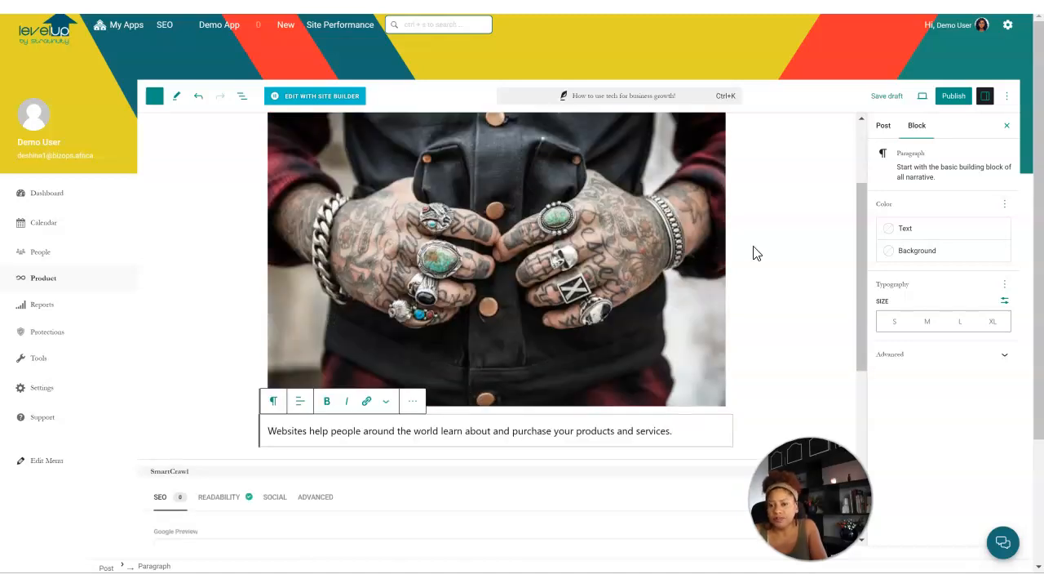
left_click(883, 126)
scroll(930, 243, "down", 1)
scroll(931, 243, "down", 1)
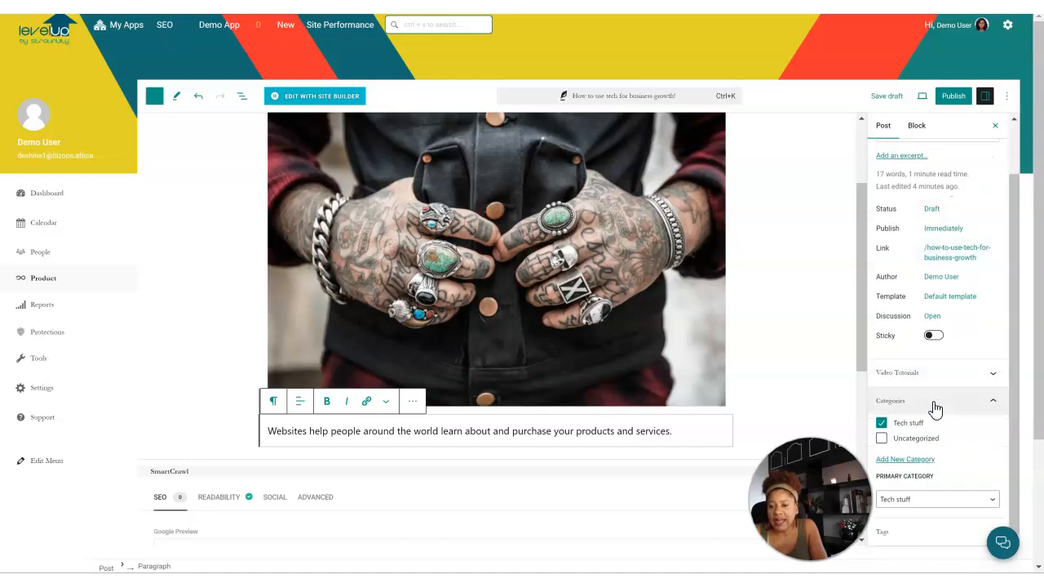
scroll(935, 404, "down", 1)
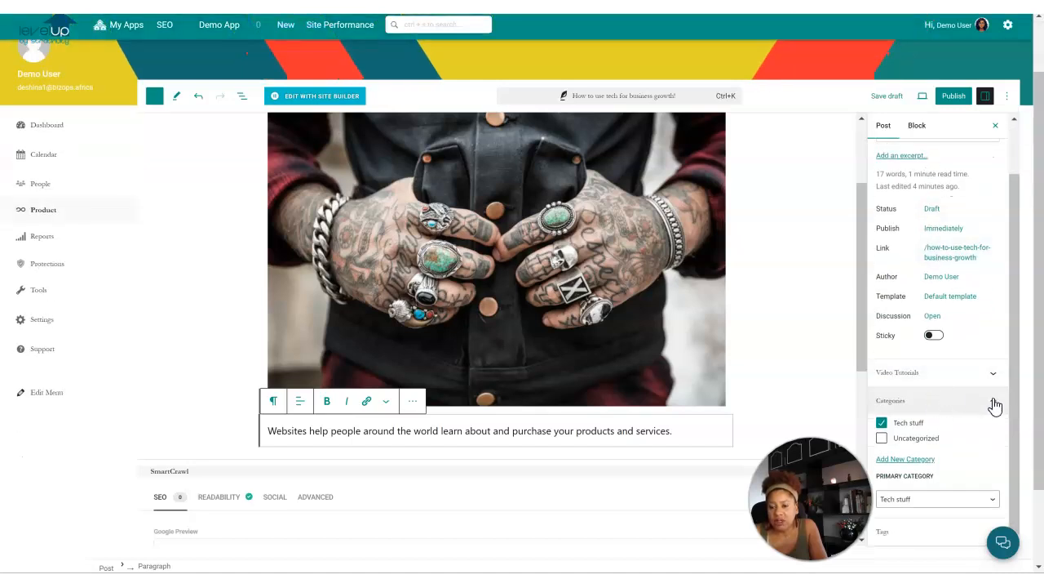
left_click(995, 406)
scroll(996, 428, "up", 1)
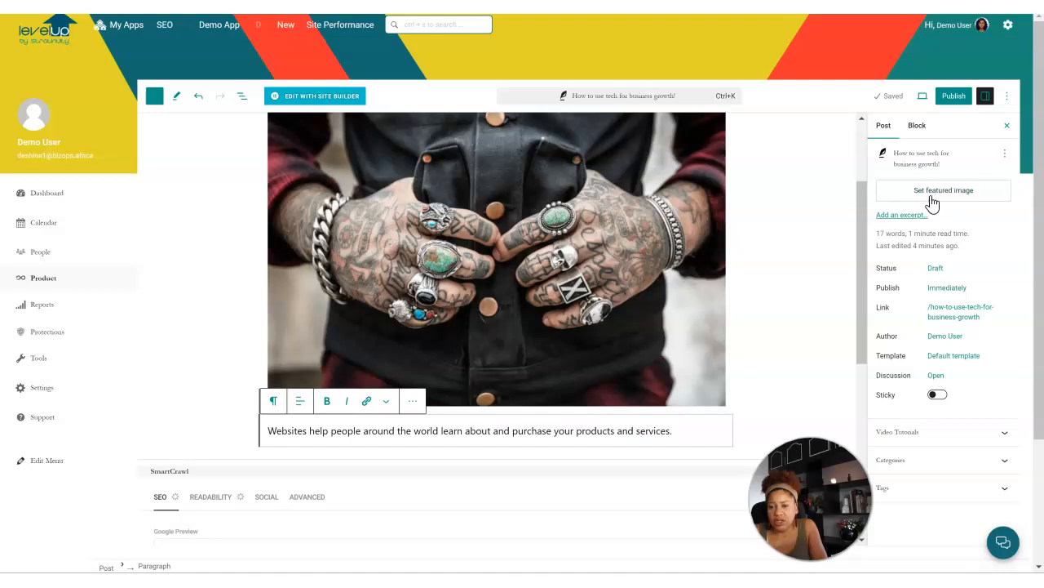
left_click(918, 131)
left_click(884, 133)
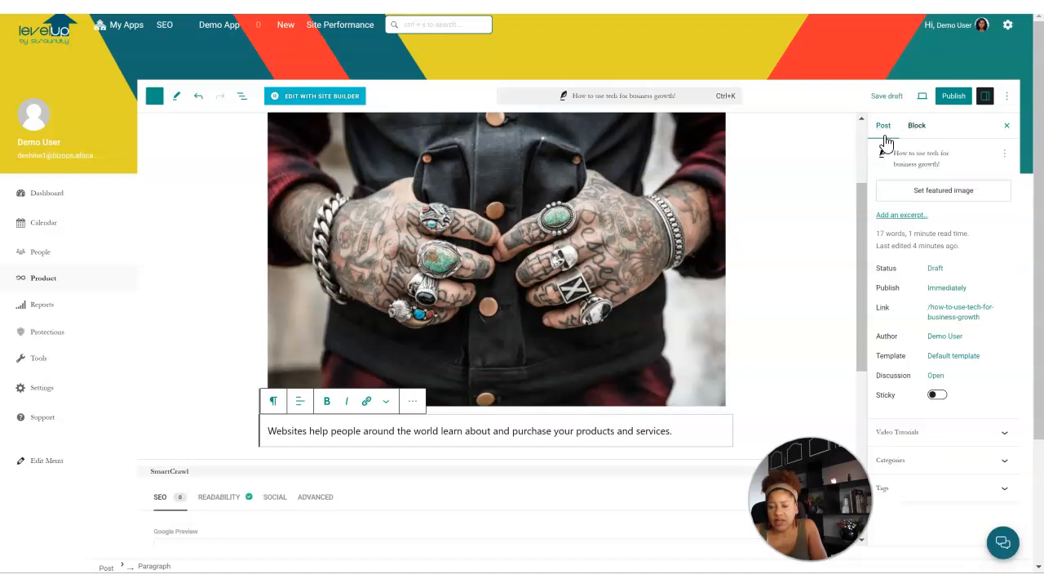
Step: Set the media library photo d5-scaled.jpg as the post's featured image
left_click(936, 196)
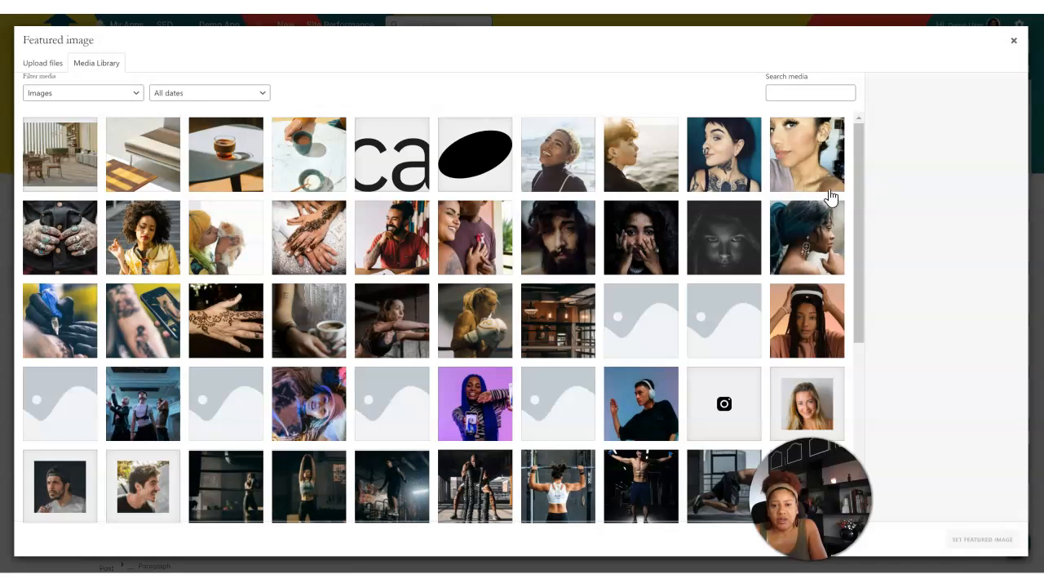
left_click(800, 226)
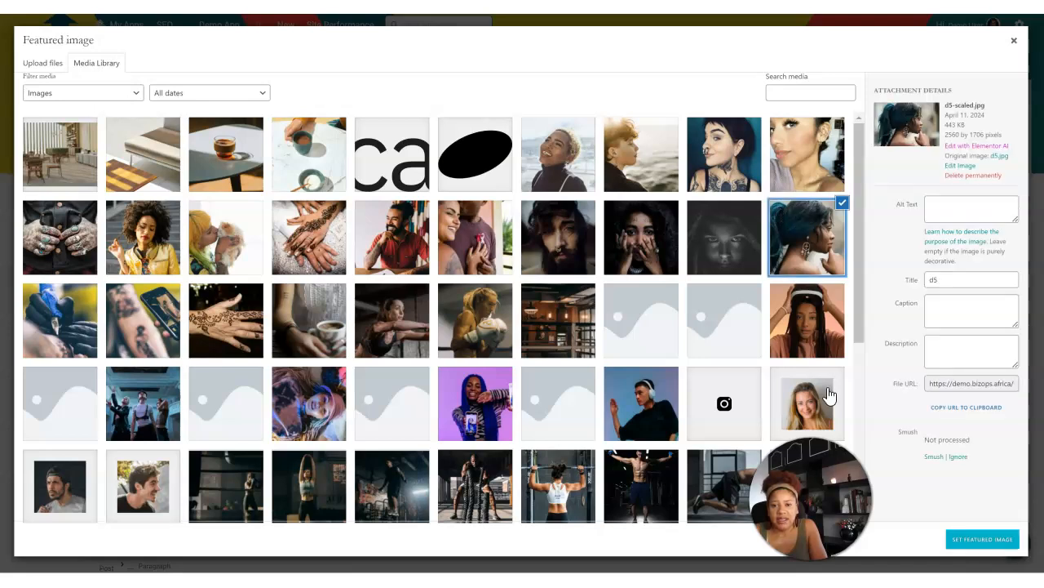
left_click(983, 539)
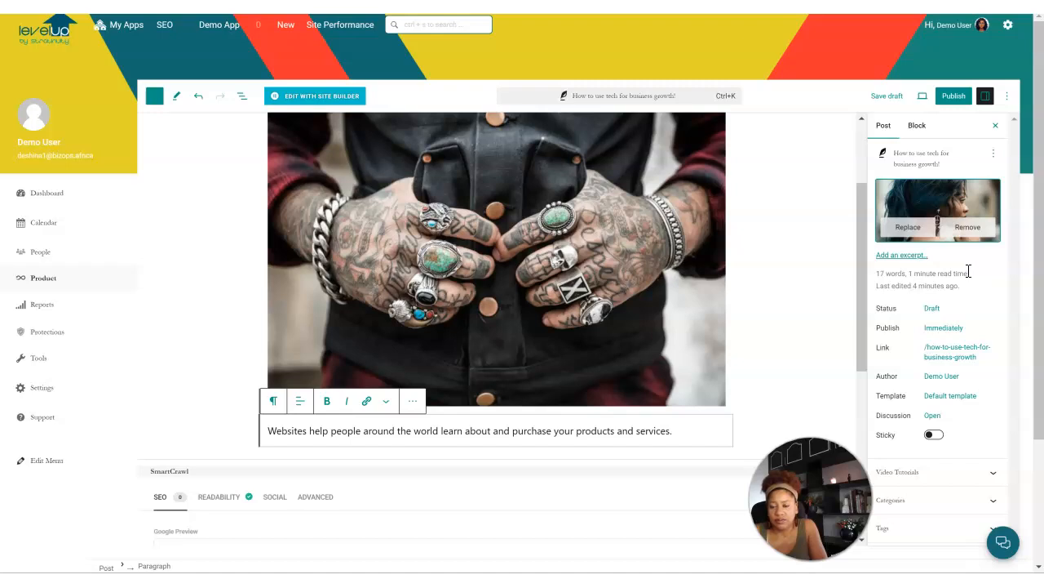
Step: Review the post's assigned category, title, heading, image and closing paragraph
scroll(849, 290, "up", 3)
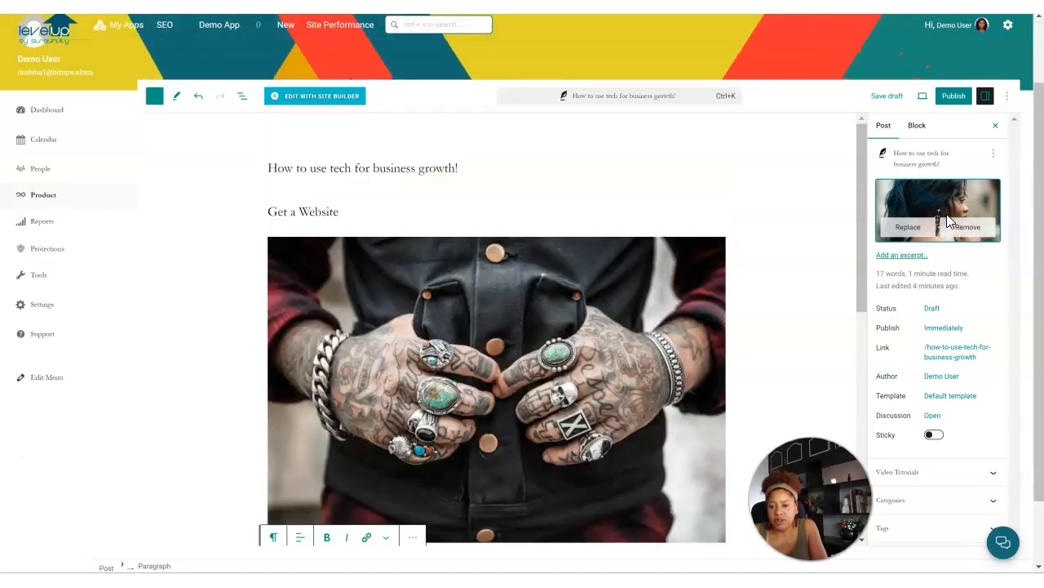
left_click(979, 497)
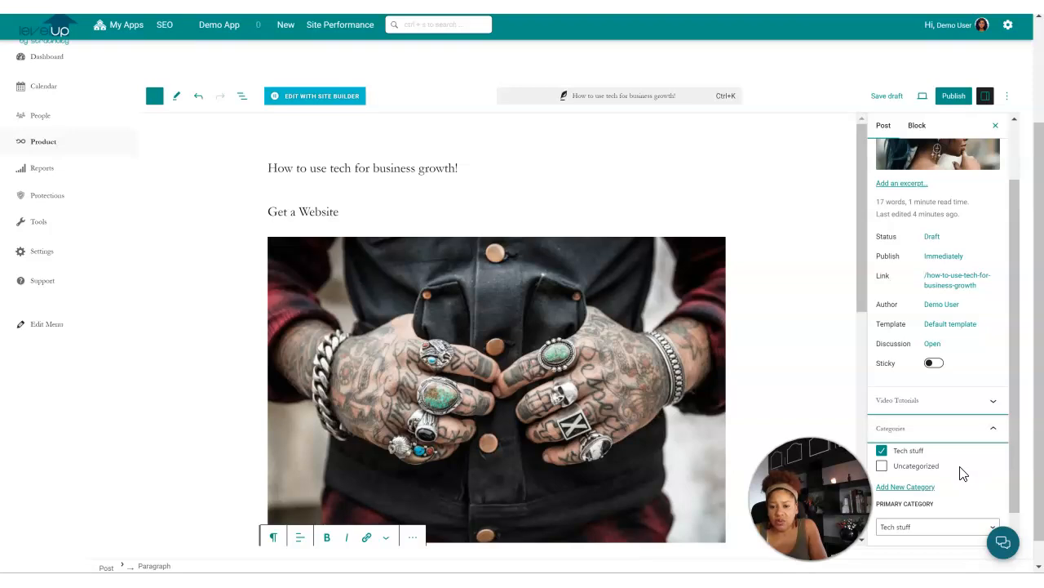
scroll(490, 220, "up", 3)
left_click(410, 169)
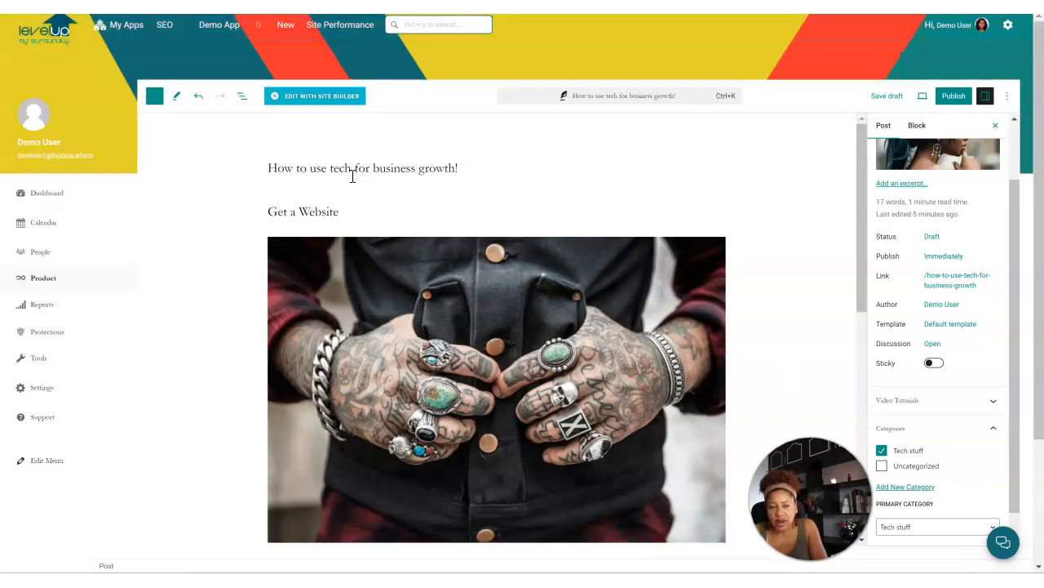
left_click(342, 214)
scroll(386, 231, "down", 3)
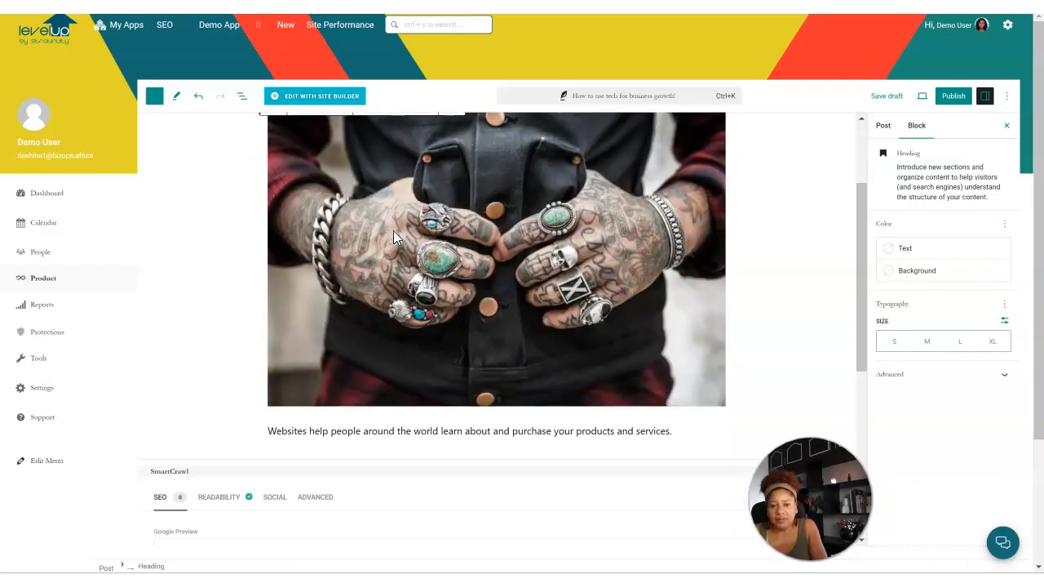
left_click(397, 257)
double_click(528, 430)
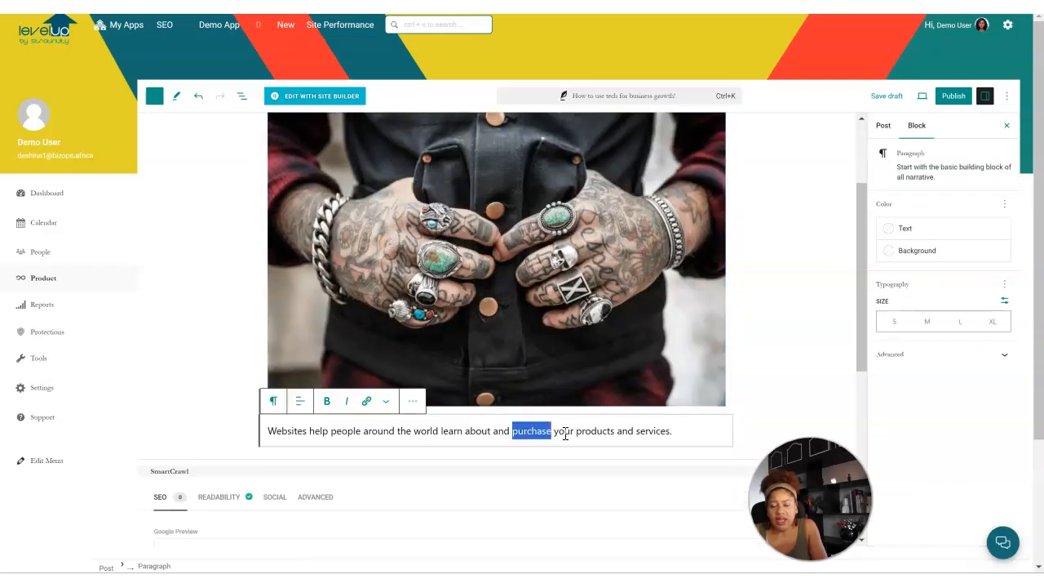
Step: Examine the SmartCrawl SEO section below the post, including the Google preview, SEO analysis and focus keyword area
scroll(821, 274, "down", 1)
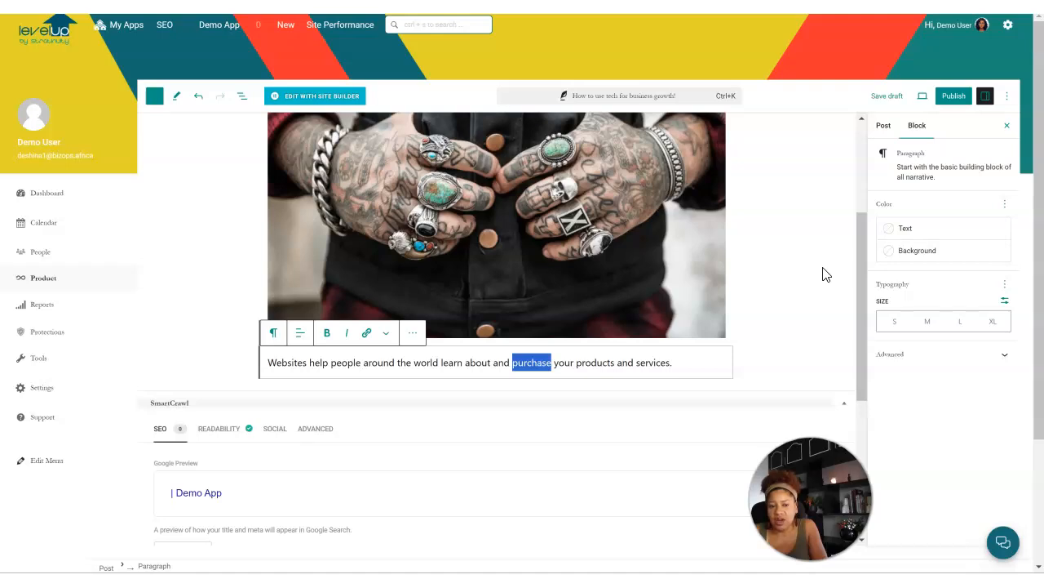
scroll(824, 274, "down", 1)
scroll(822, 249, "down", 1)
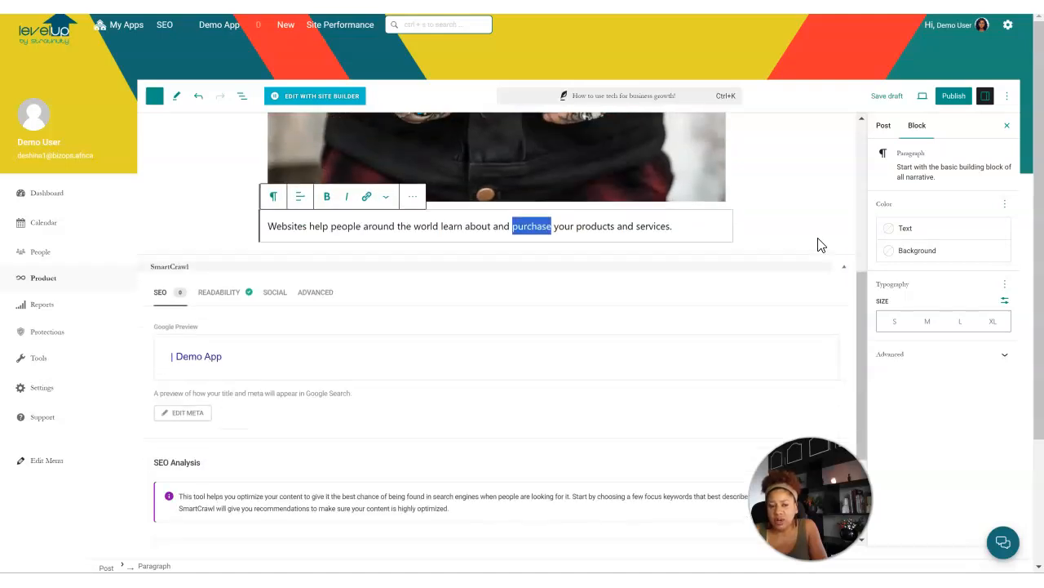
scroll(821, 246, "down", 1)
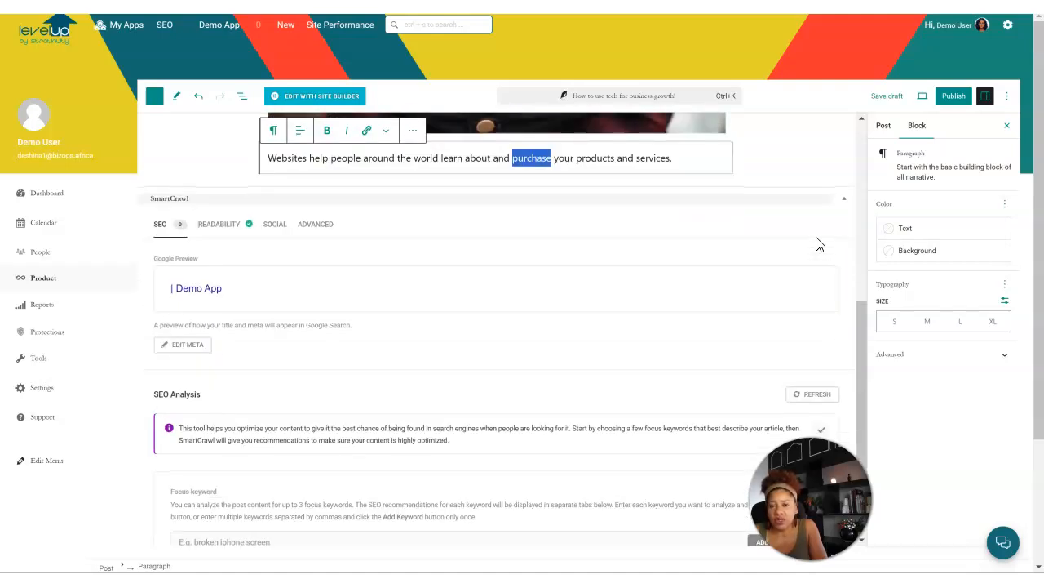
scroll(818, 242, "down", 1)
scroll(732, 210, "up", 1)
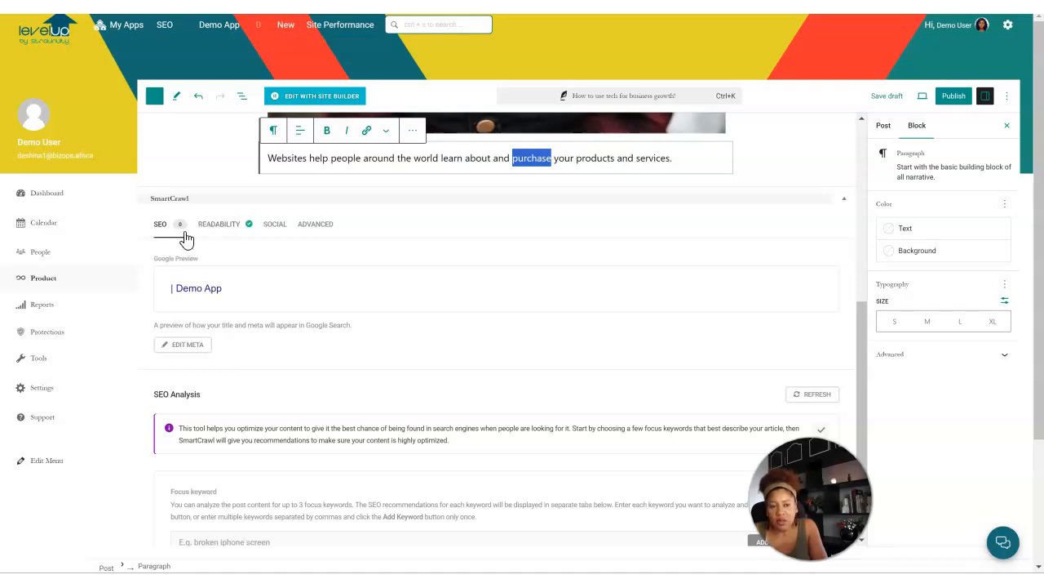
scroll(287, 271, "down", 1)
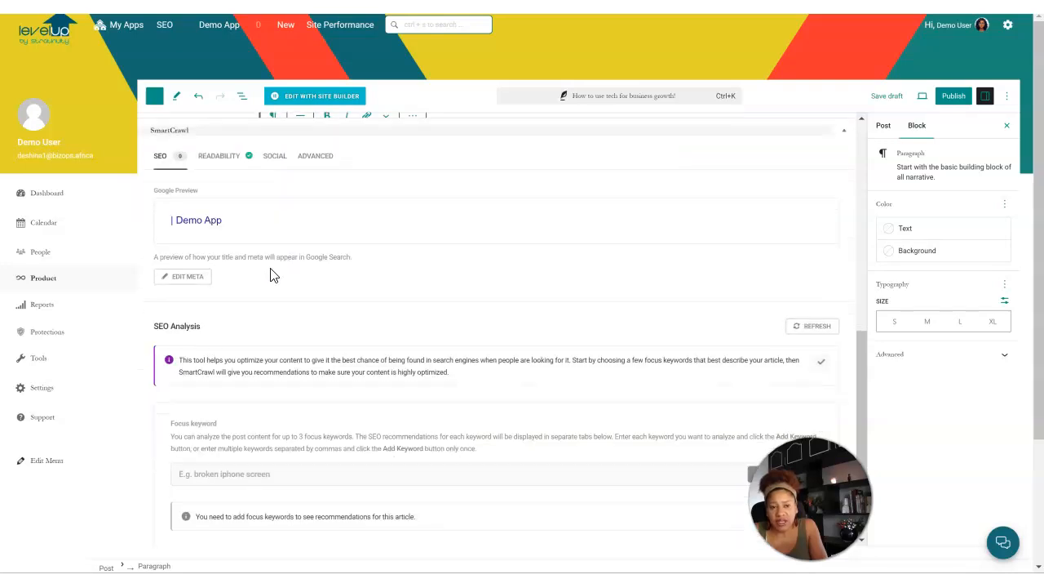
scroll(289, 254, "up", 2)
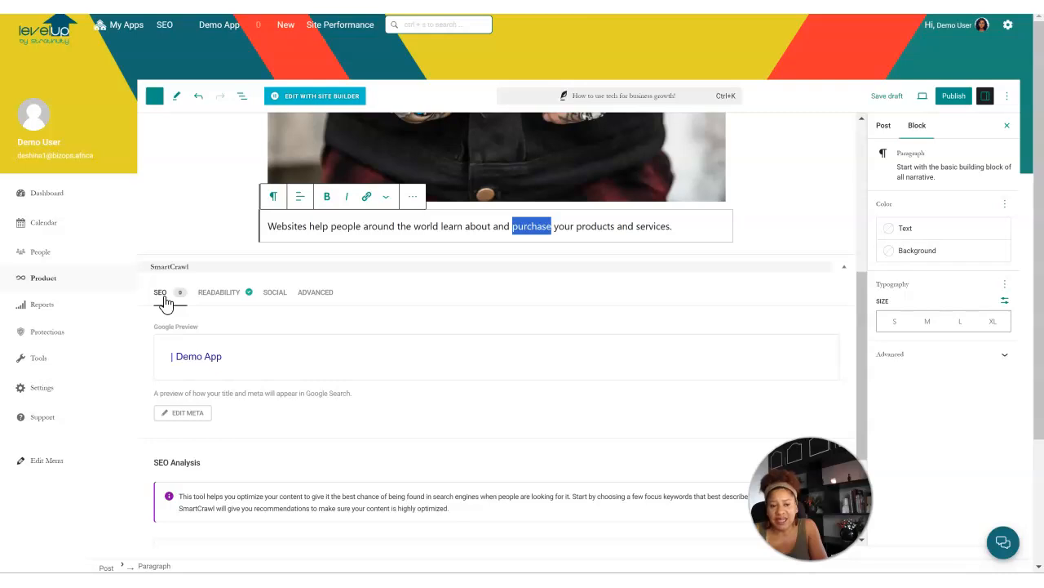
scroll(171, 309, "down", 2)
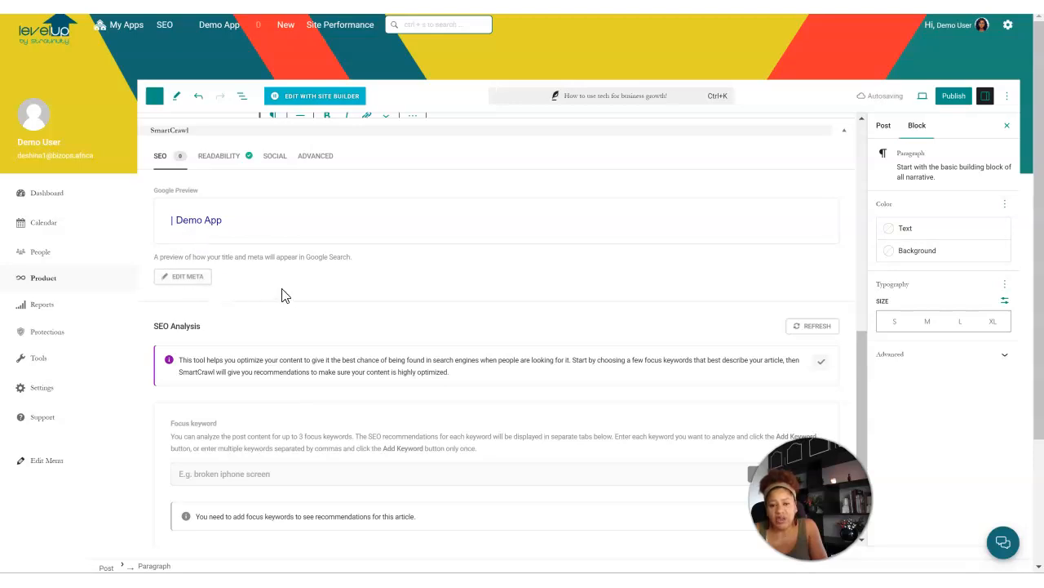
scroll(221, 302, "down", 1)
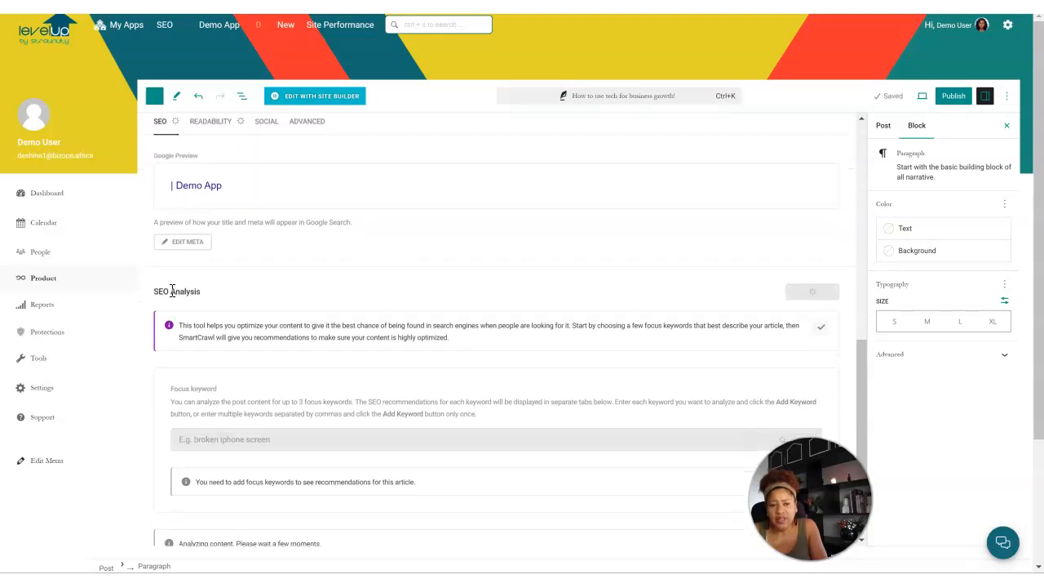
scroll(243, 310, "down", 1)
scroll(269, 449, "down", 2)
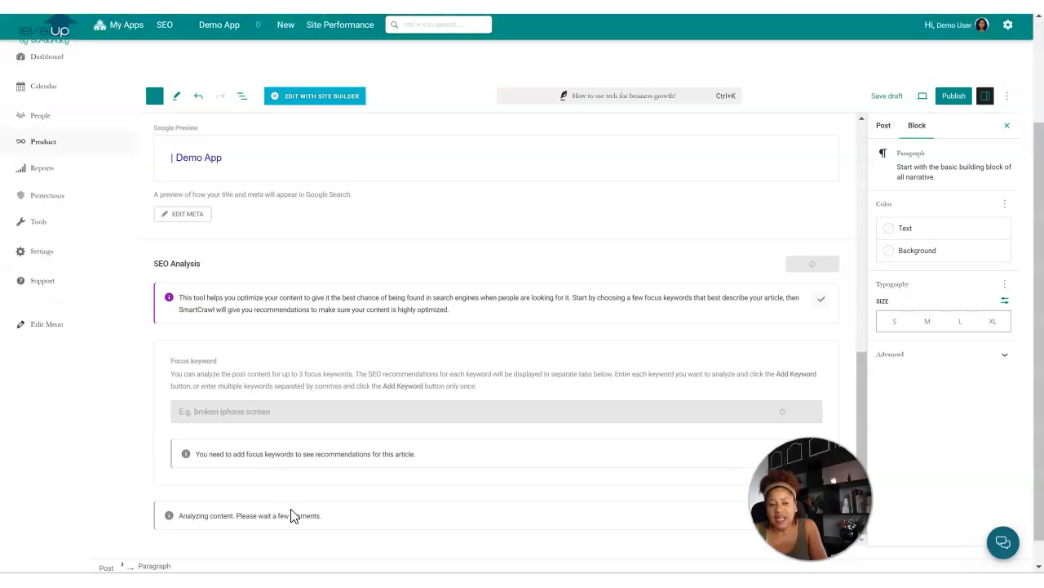
scroll(276, 430, "up", 5)
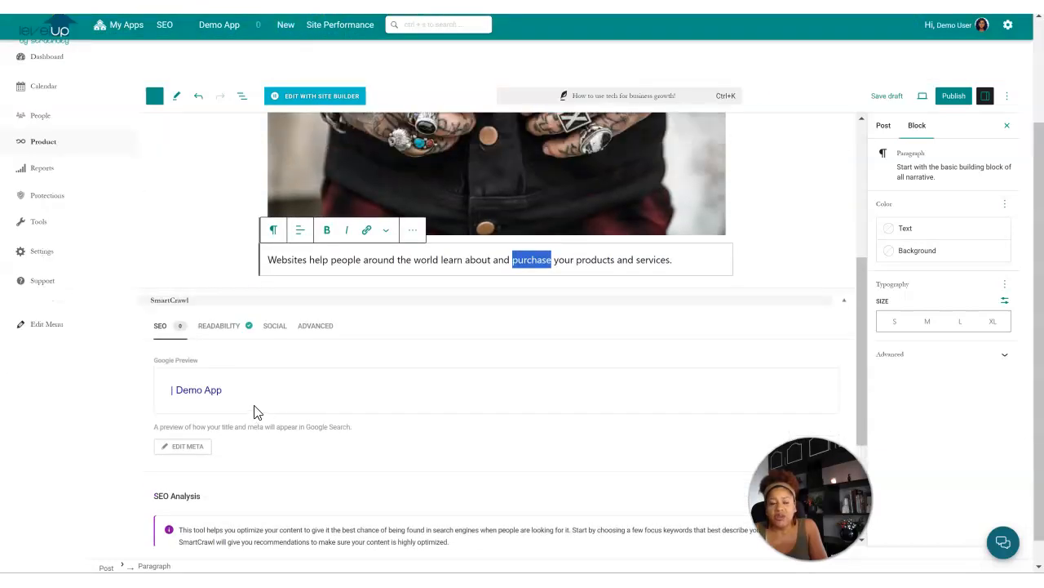
scroll(266, 400, "down", 4)
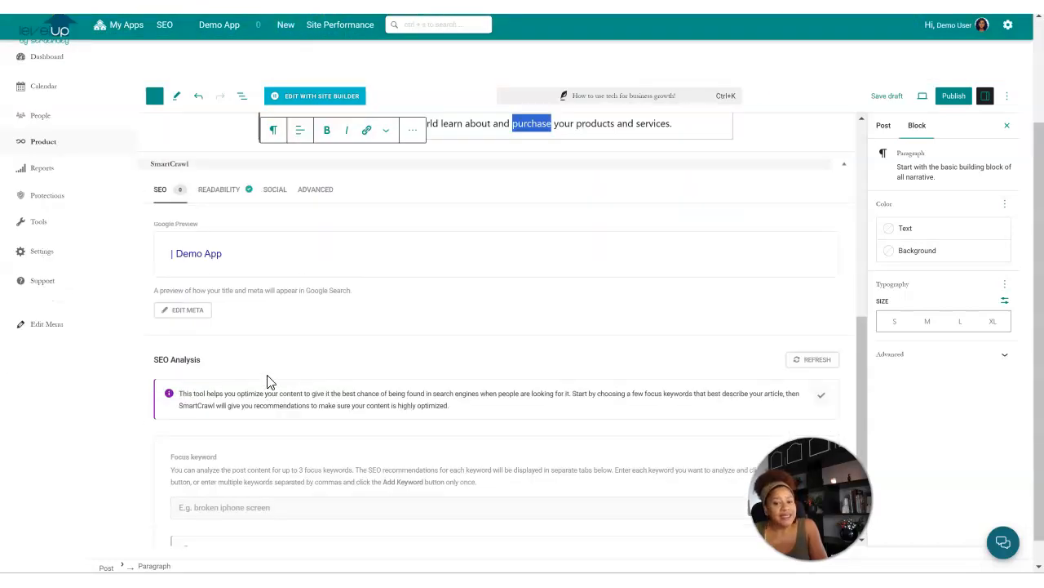
scroll(269, 380, "up", 4)
scroll(398, 383, "up", 4)
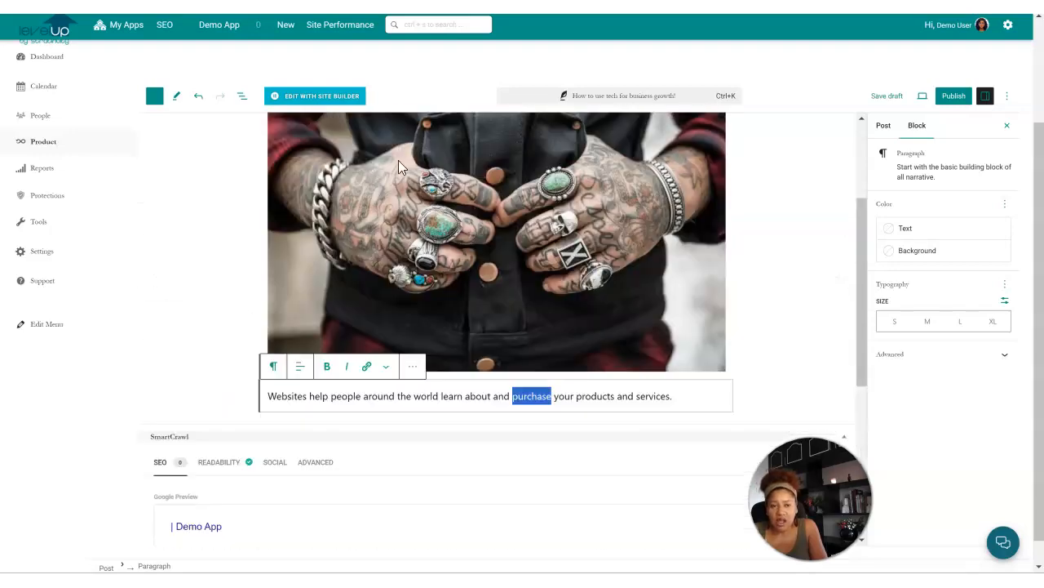
scroll(333, 364, "down", 4)
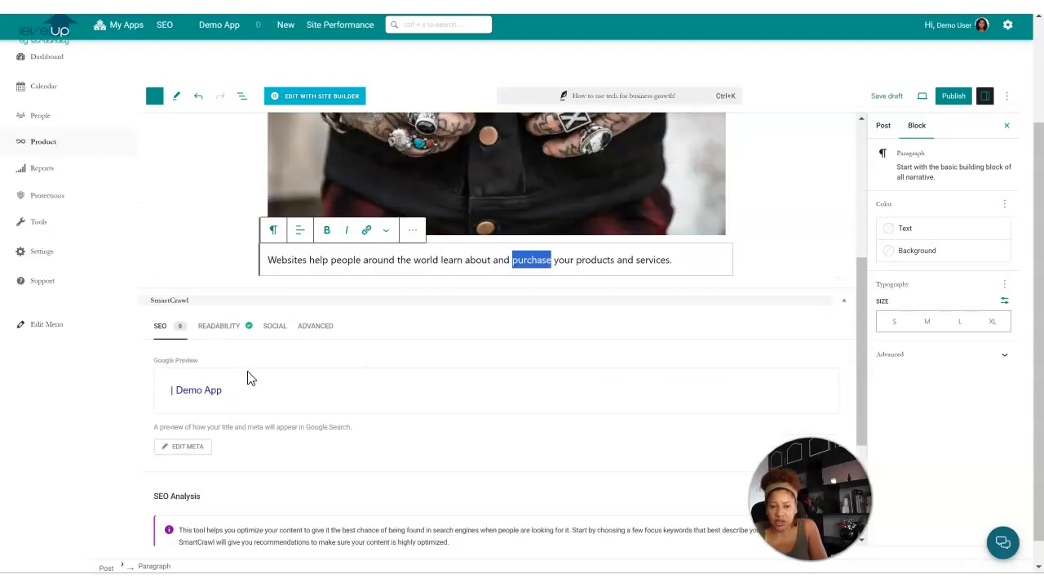
Step: Open the post's SEO meta fields and compare the SEO title with the Google preview
left_click(197, 457)
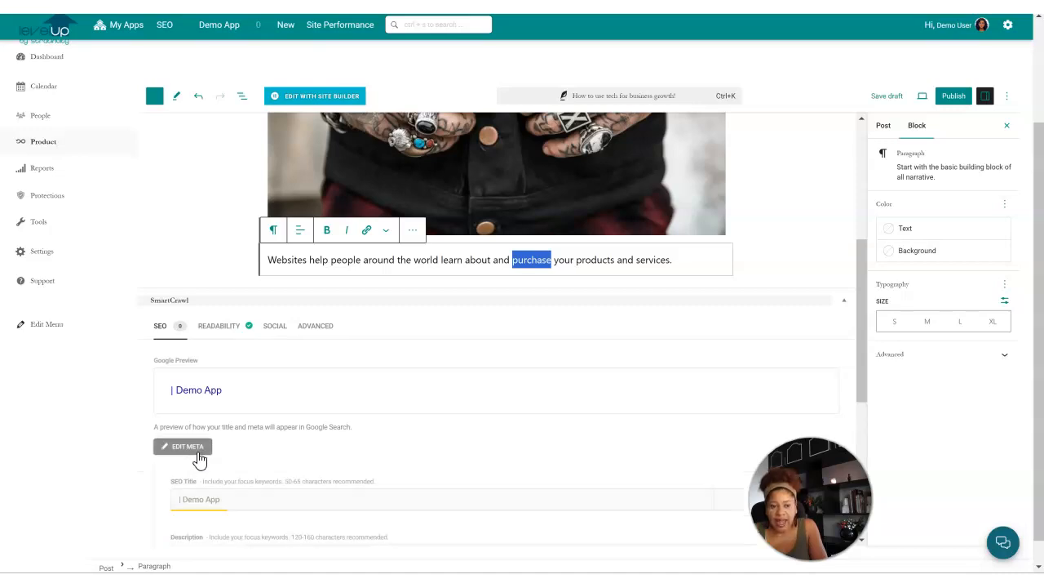
left_click(211, 501)
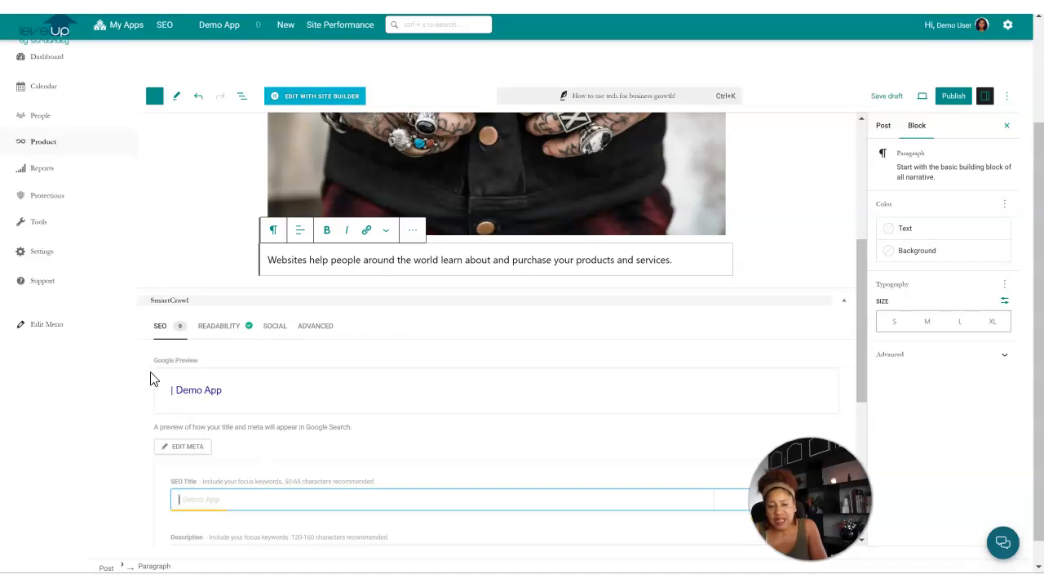
left_click_drag(151, 365, 205, 364)
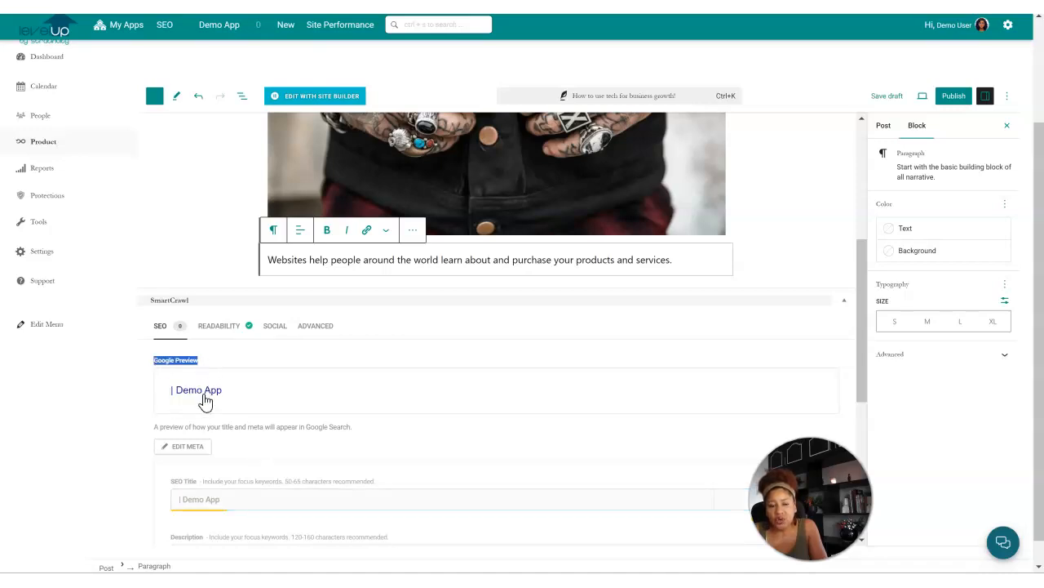
scroll(229, 441, "down", 2)
left_click(210, 364)
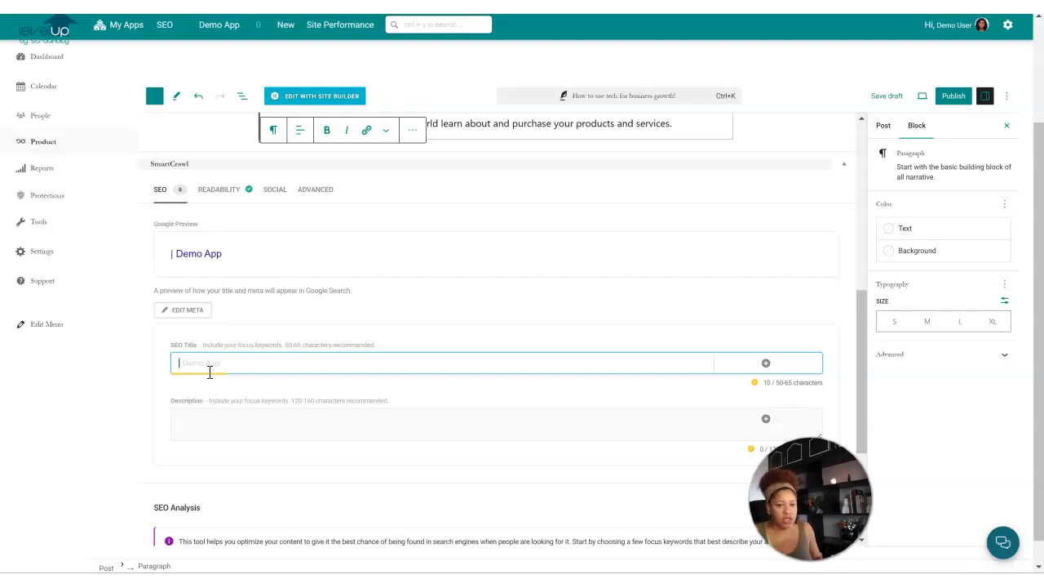
Step: Copy the post title "How to use tech for business growth!" into the SmartCrawl SEO title
scroll(534, 260, "up", 10)
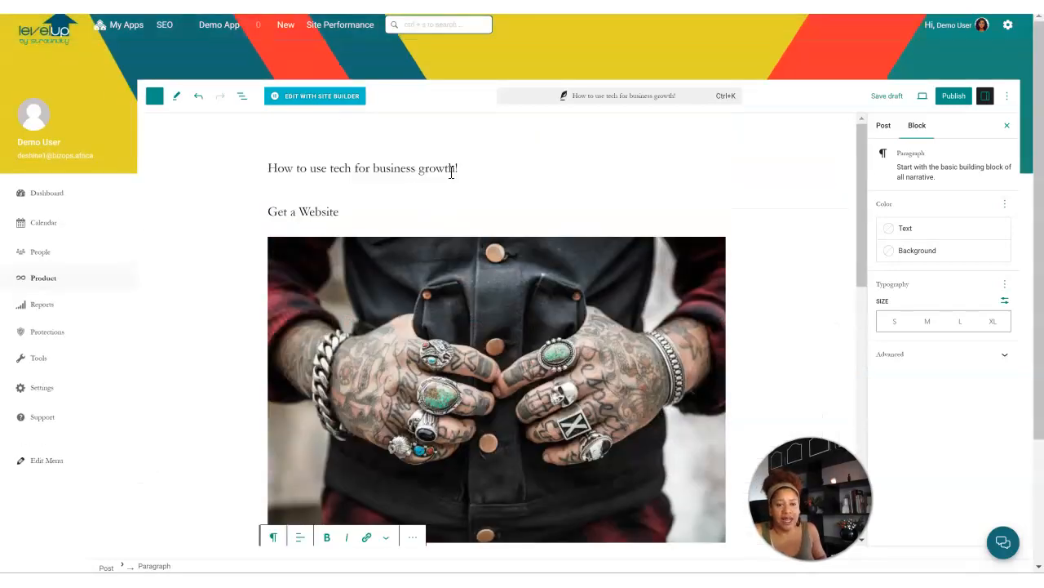
left_click(452, 172)
double_click(365, 168)
left_click(455, 168)
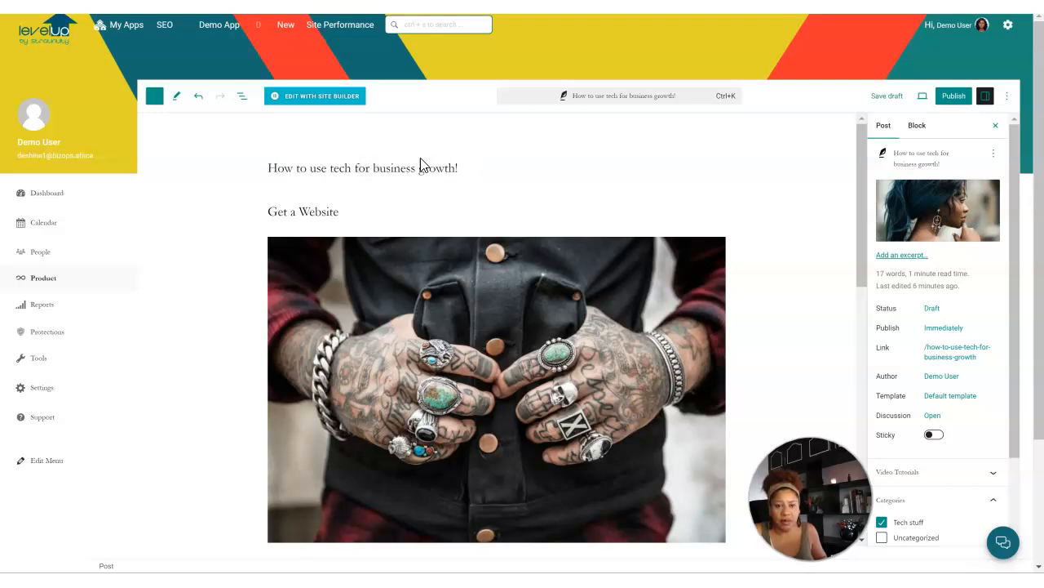
left_click_drag(268, 168, 465, 174)
key("ctrl+c")
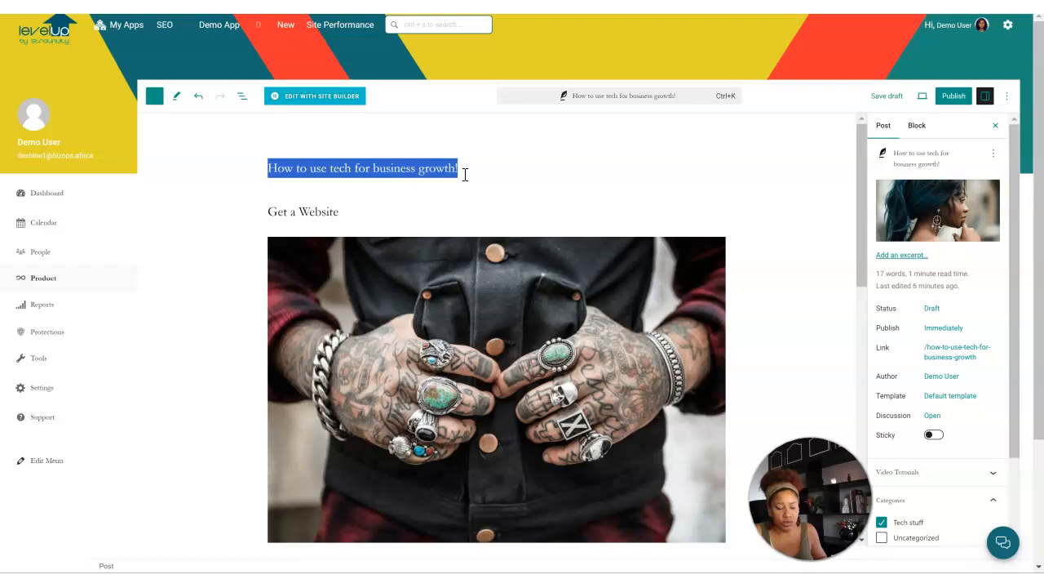
scroll(462, 167, "down", 3)
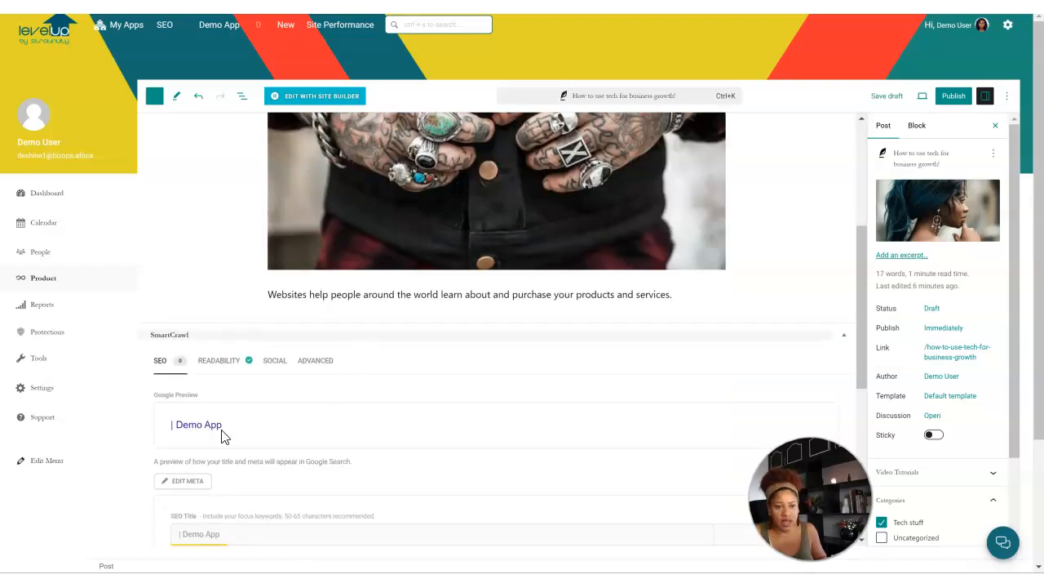
left_click(197, 483)
scroll(237, 457, "down", 2)
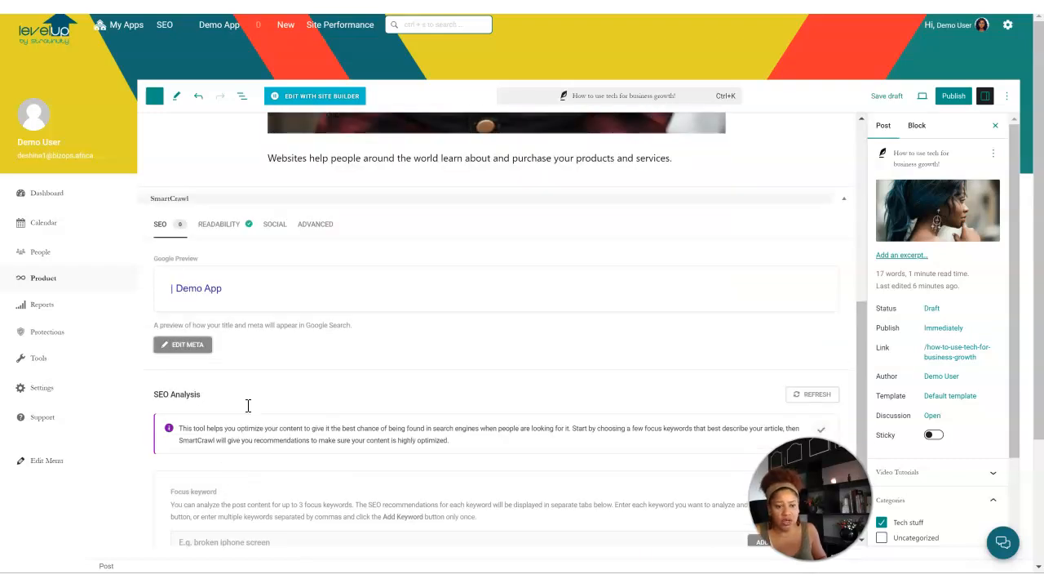
left_click(174, 347)
left_click(222, 398)
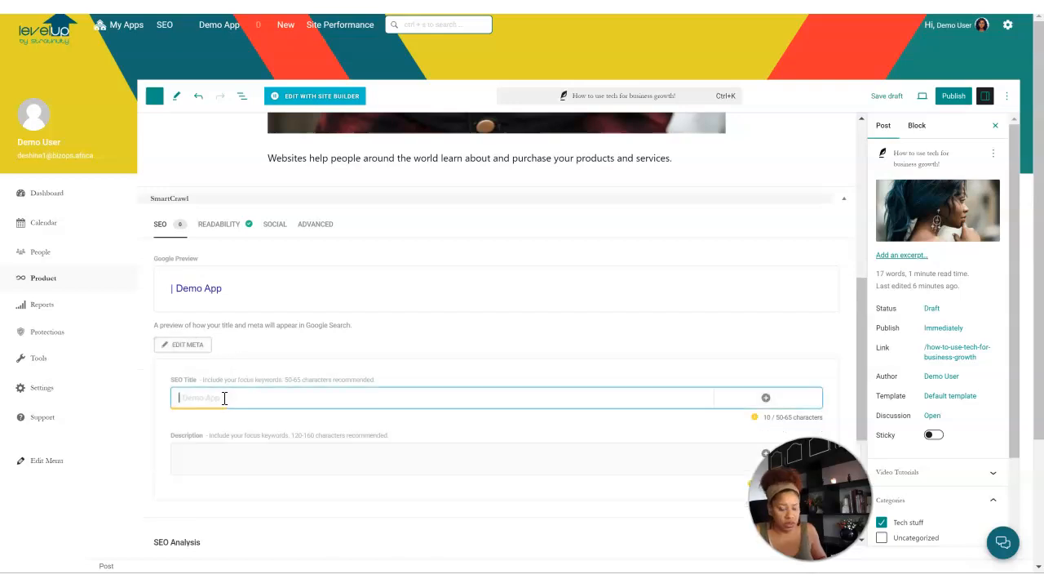
key("ctrl+v")
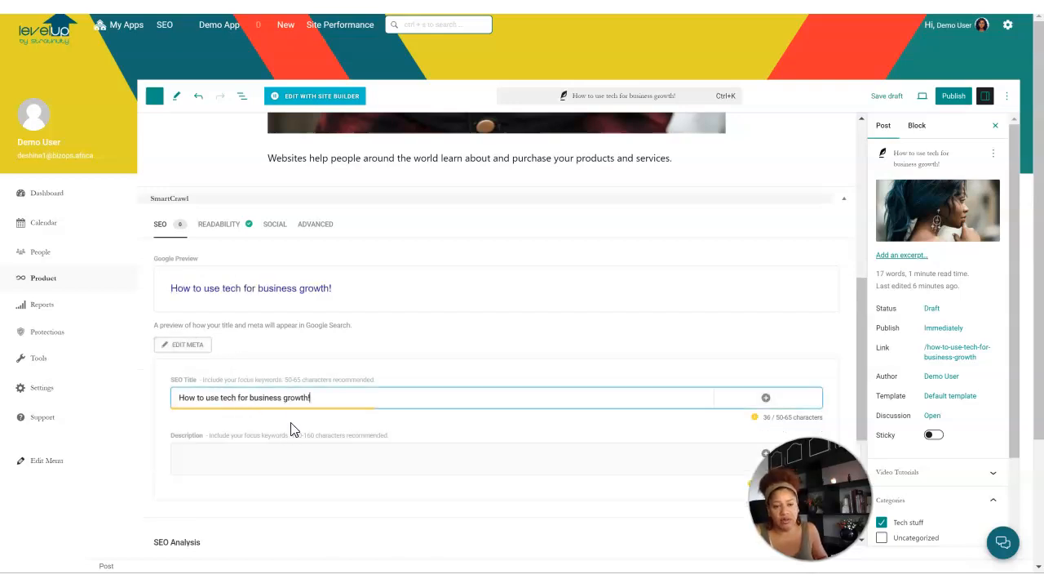
Step: Copy the paragraph "Websites help people around the world learn about and purchase your products and services." into the SEO description
left_click(229, 455)
scroll(361, 438, "up", 2)
scroll(242, 443, "down", 1)
scroll(394, 413, "up", 3)
scroll(393, 410, "up", 3)
scroll(406, 362, "down", 4)
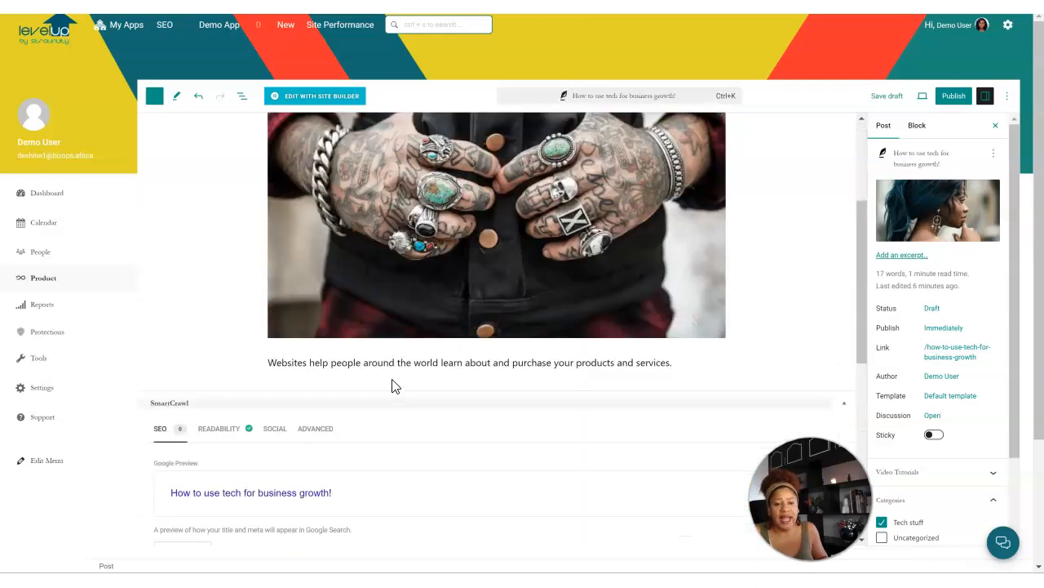
left_click(392, 366)
left_click_drag(688, 362, 265, 352)
key("ctrl+c")
scroll(373, 387, "down", 3)
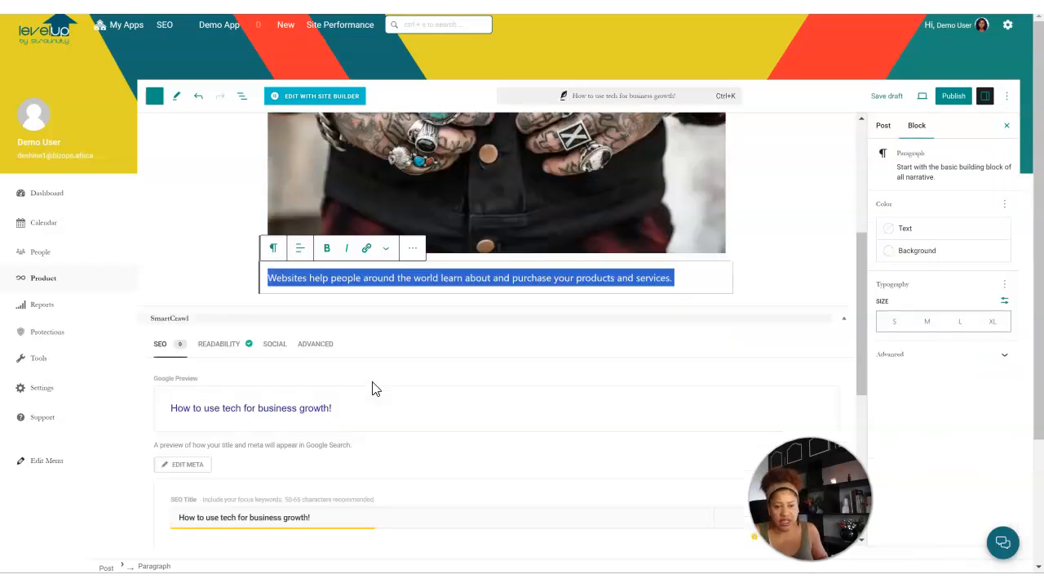
left_click(243, 464)
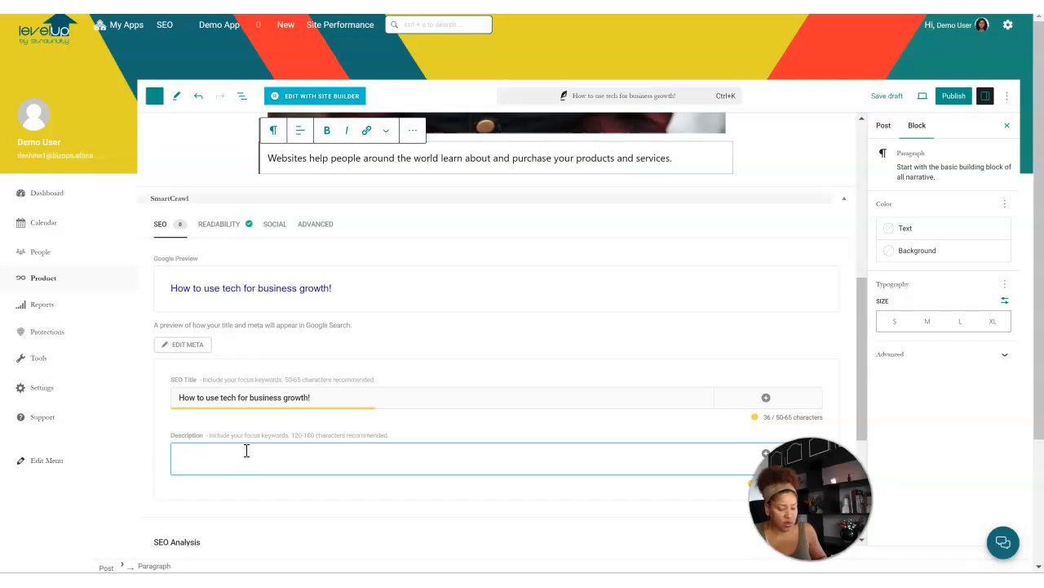
key("ctrl+v")
Step: Check the SEO title's character count against the recommended 50-65 characters
scroll(441, 408, "down", 2)
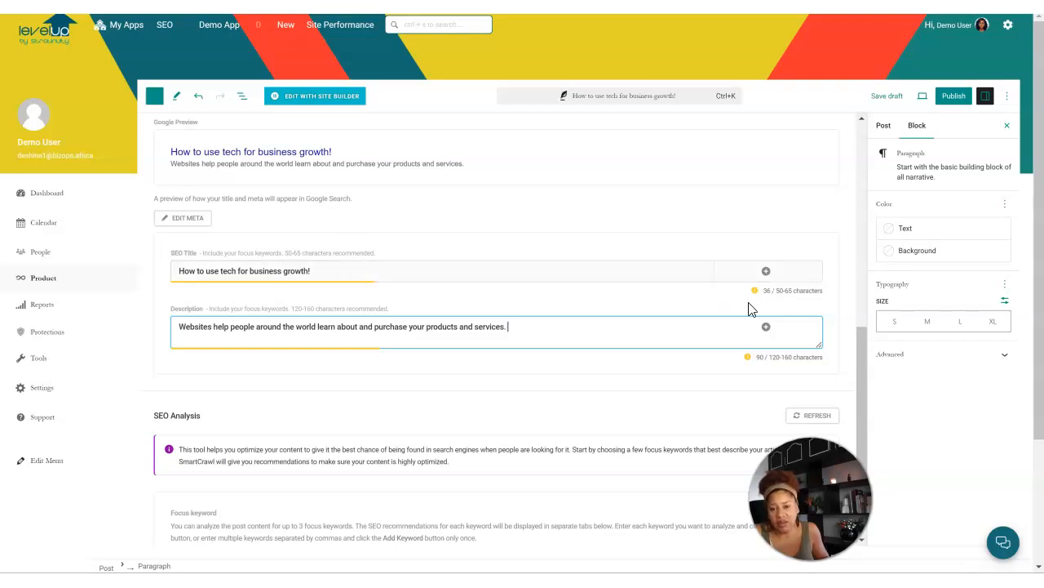
left_click_drag(775, 291, 818, 287)
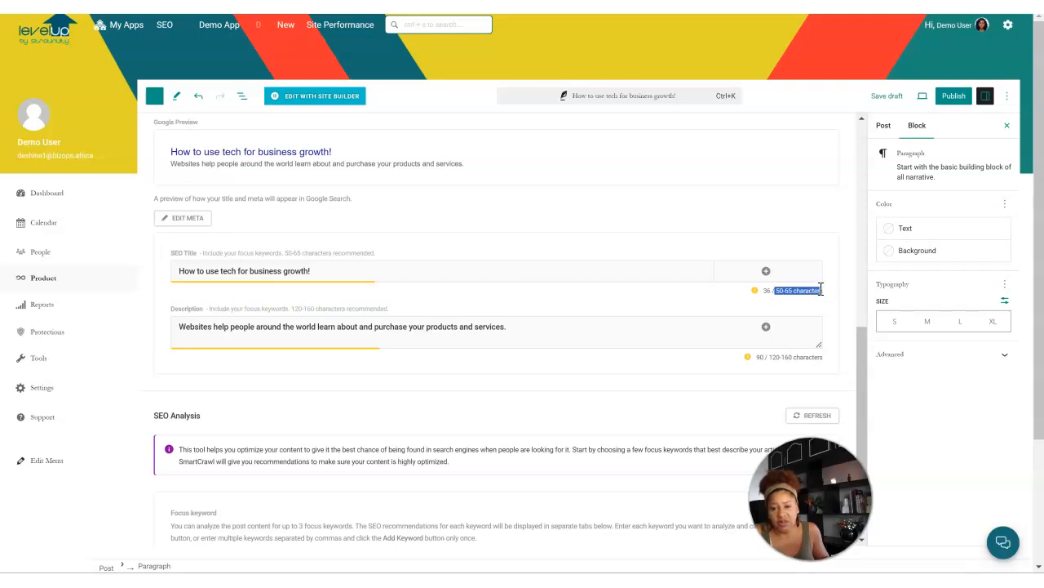
left_click(770, 292)
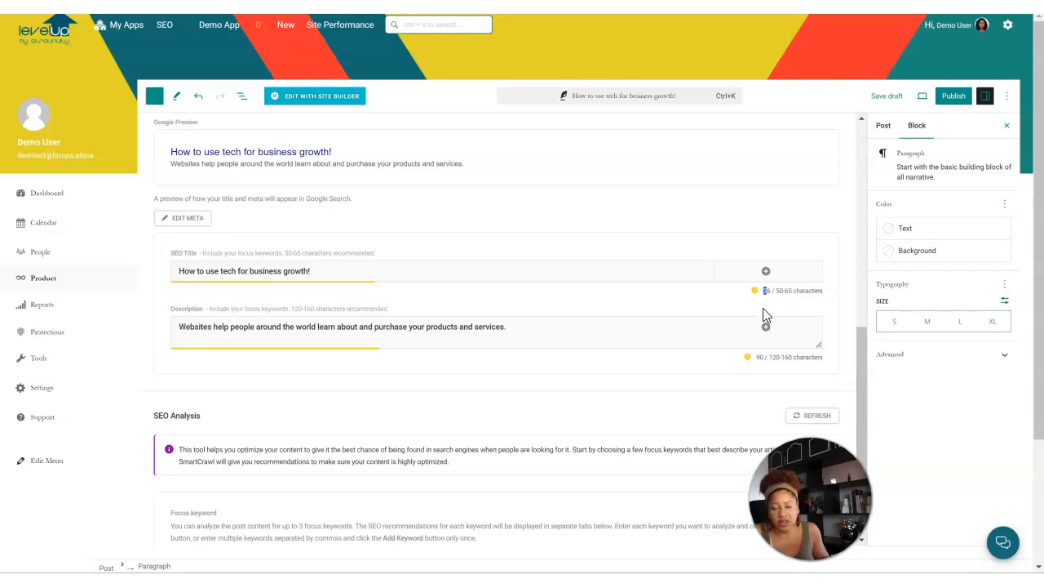
Step: Compare the SEO title and description lengths with the recommended 50-65 and 120-160 characters
left_click(516, 272)
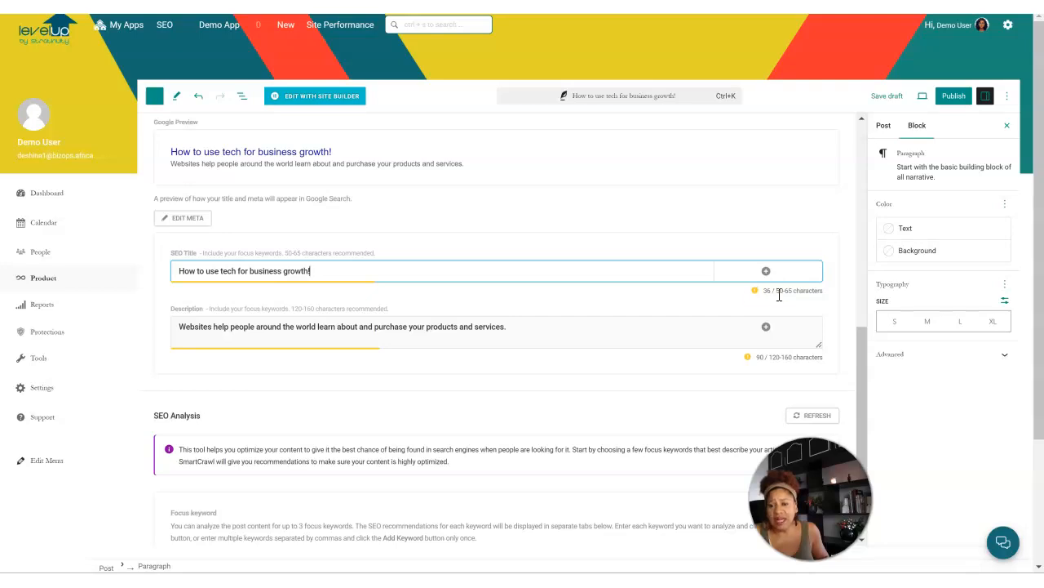
left_click_drag(777, 292, 822, 294)
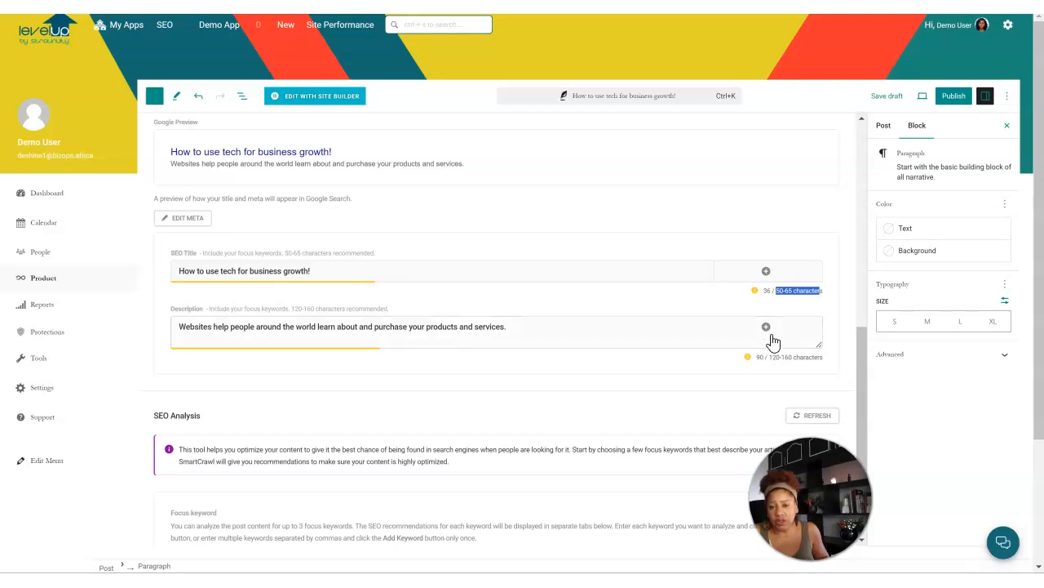
left_click(309, 274)
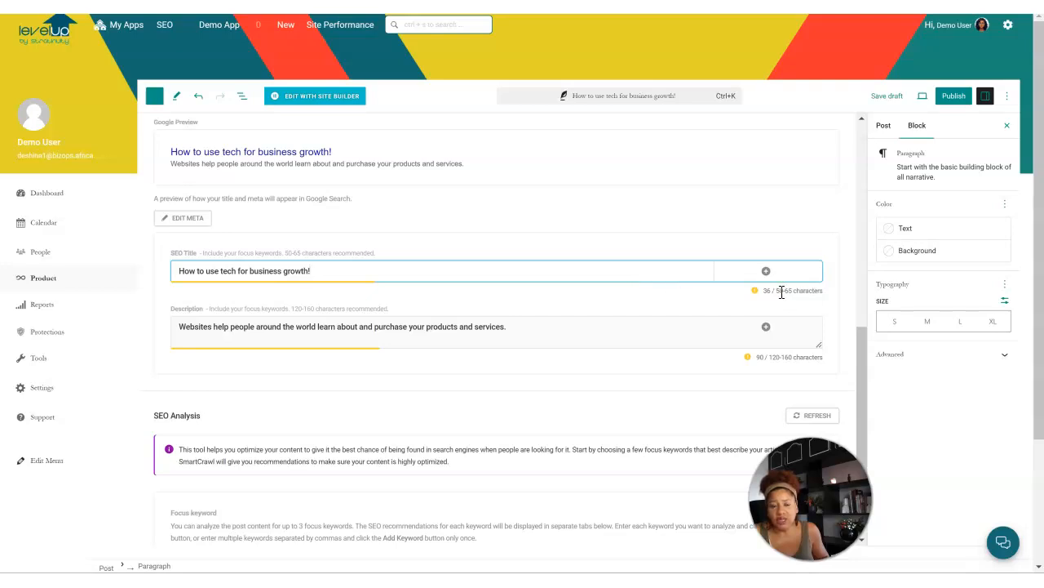
left_click(244, 334)
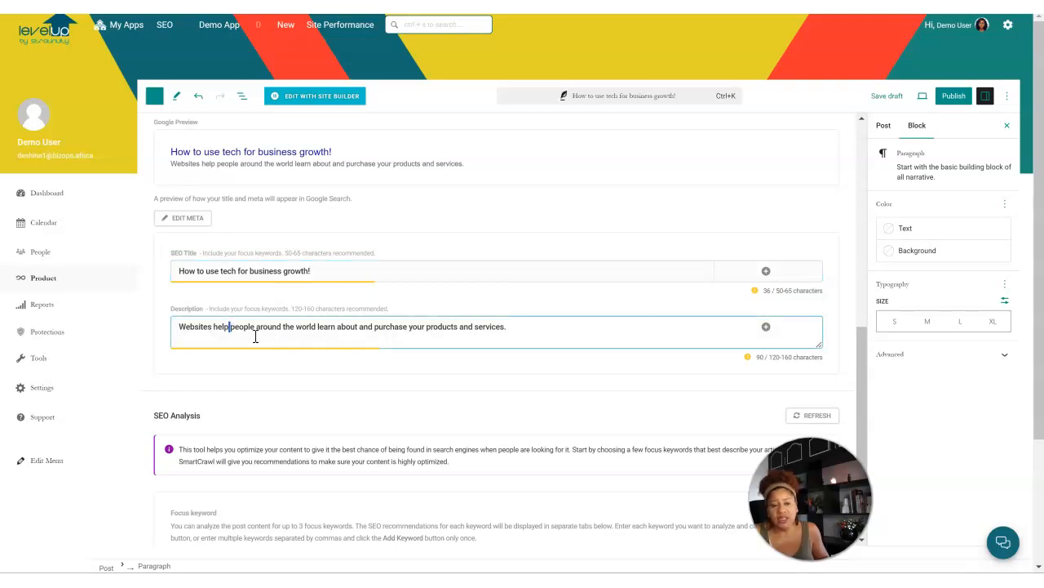
double_click(761, 358)
left_click_drag(768, 357, 820, 361)
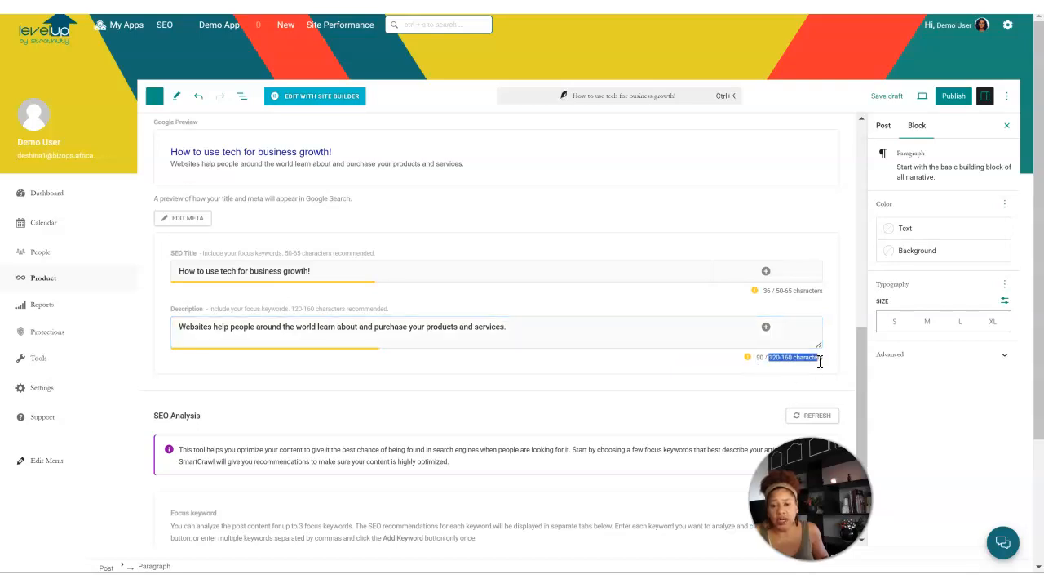
left_click(568, 335)
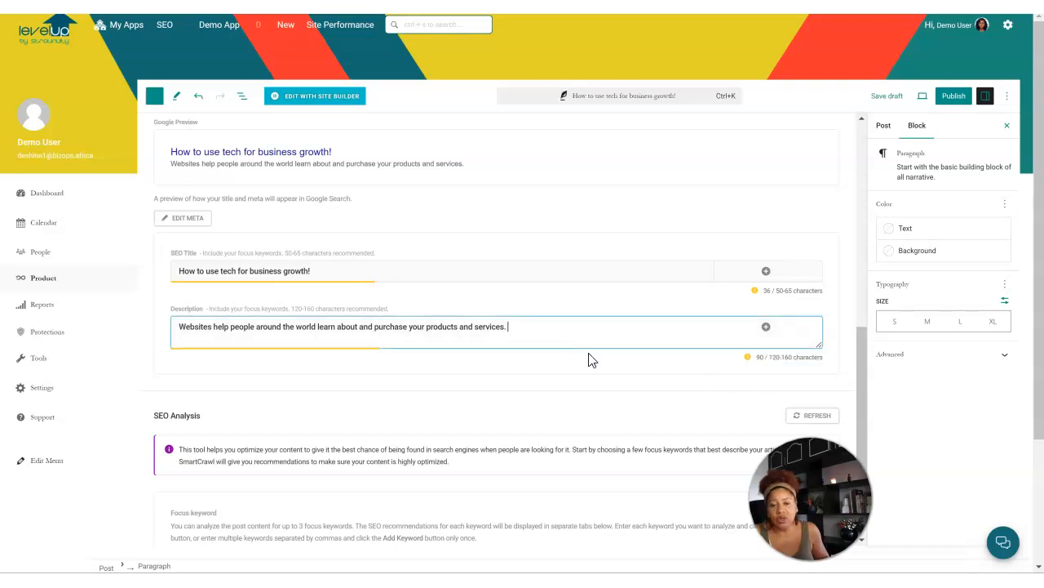
Step: Add "tech", "business growth" and "website" as the post's focus keywords in the SEO analysis
scroll(593, 355, "down", 2)
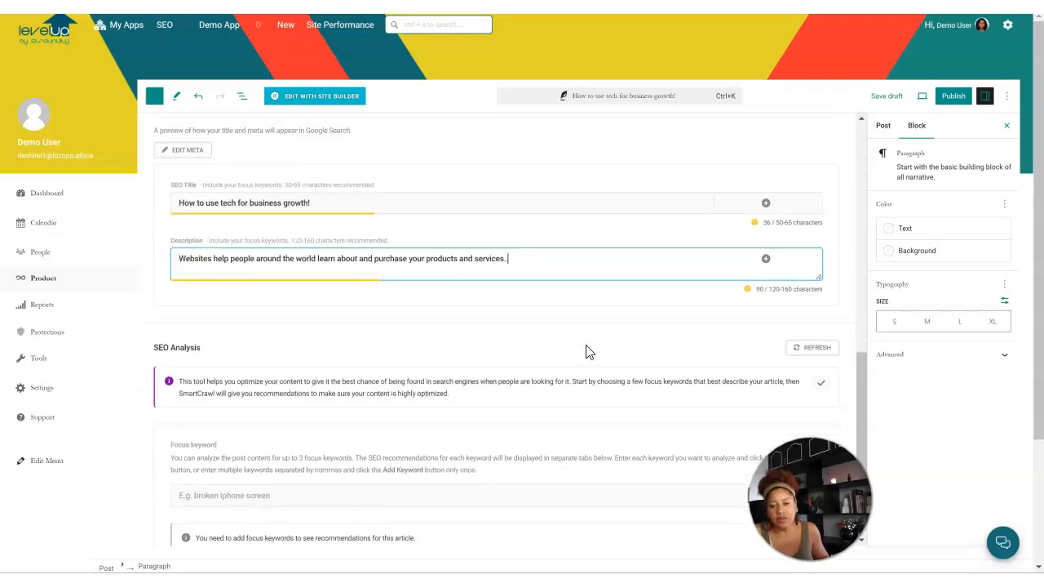
scroll(604, 345, "down", 2)
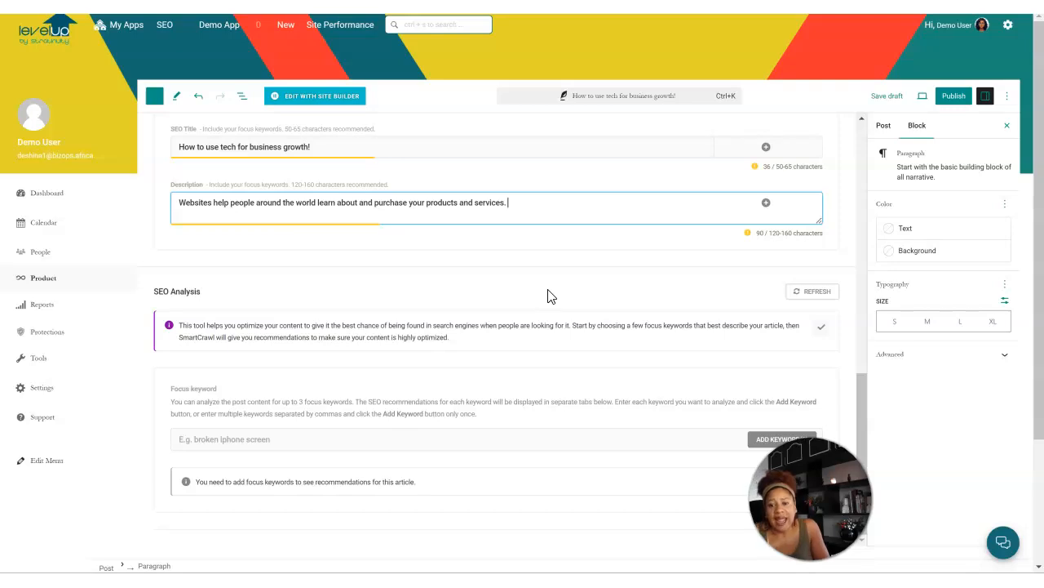
scroll(522, 304, "down", 2)
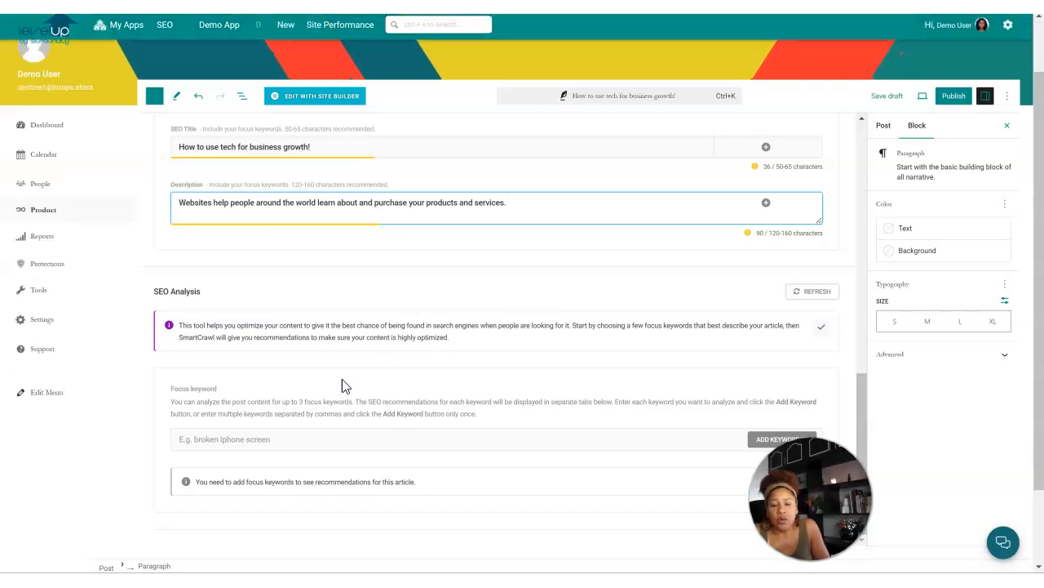
left_click(306, 434)
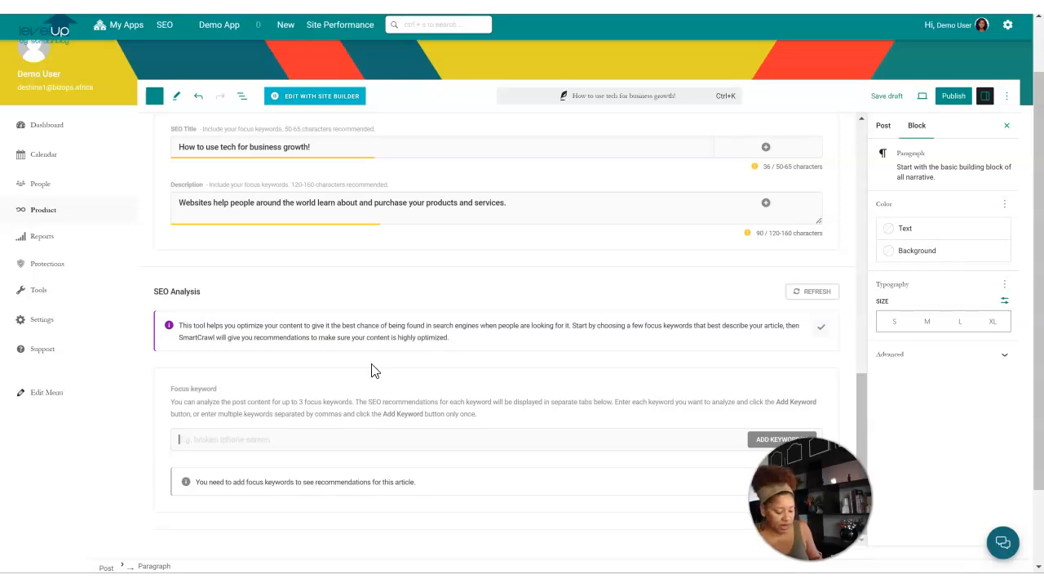
type("tech,")
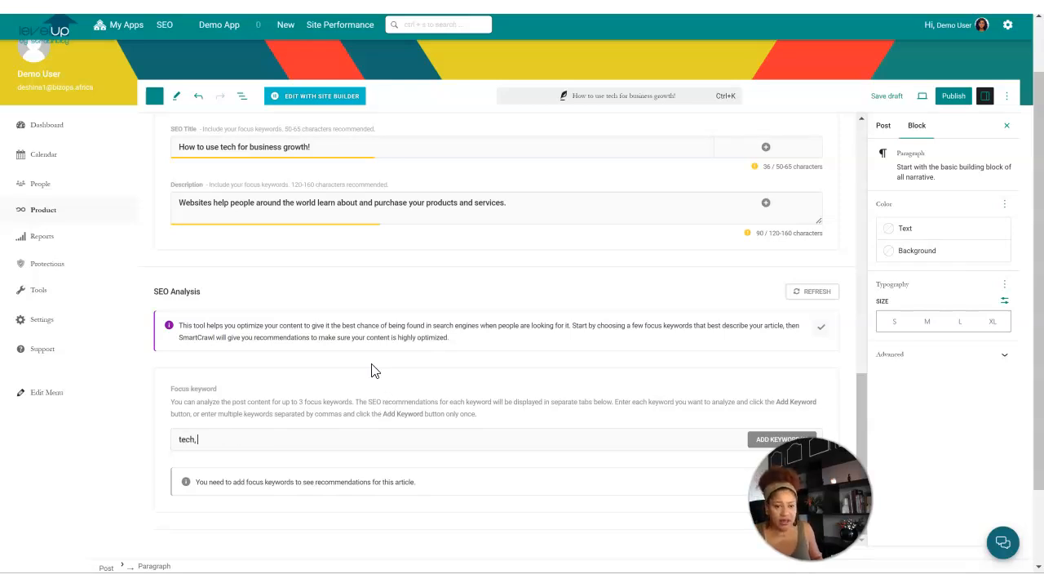
type(" business")
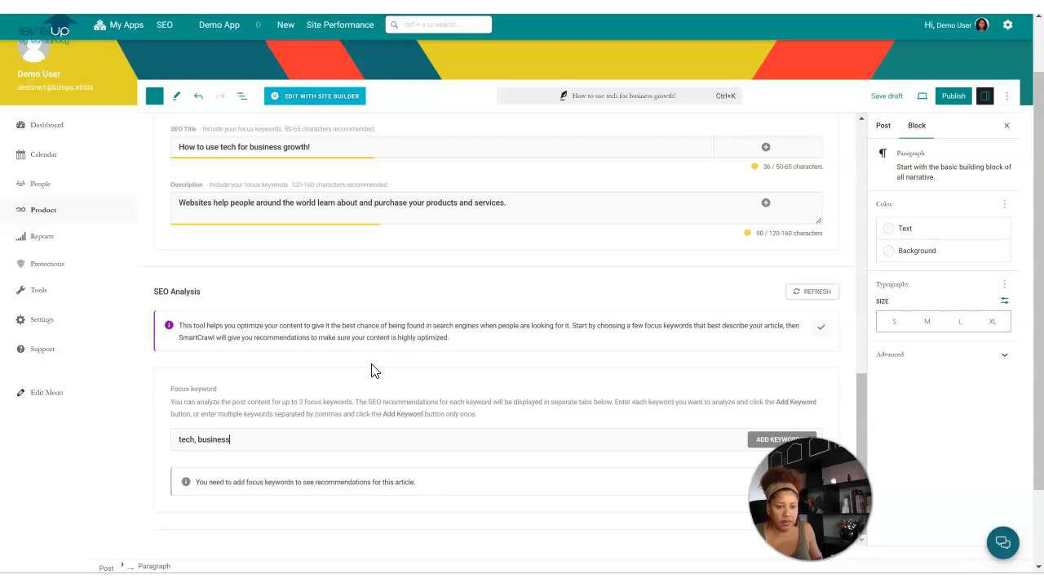
type(" growth, ")
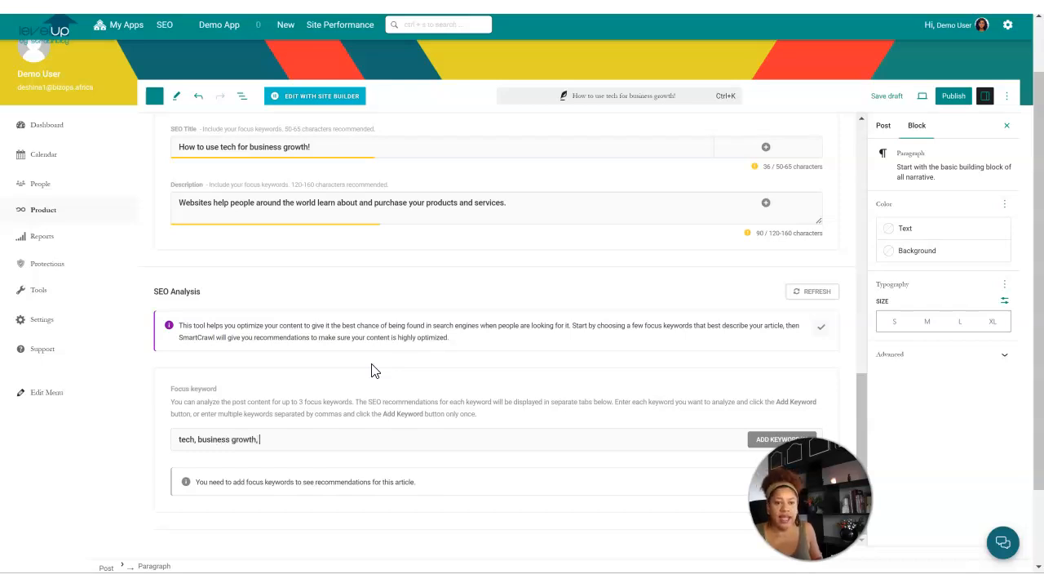
type("website")
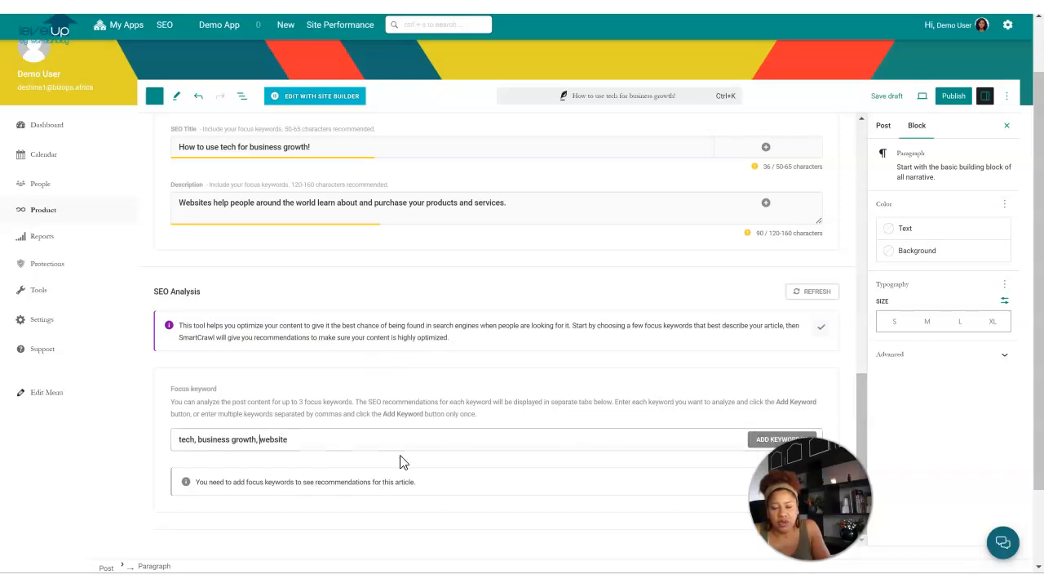
left_click(762, 442)
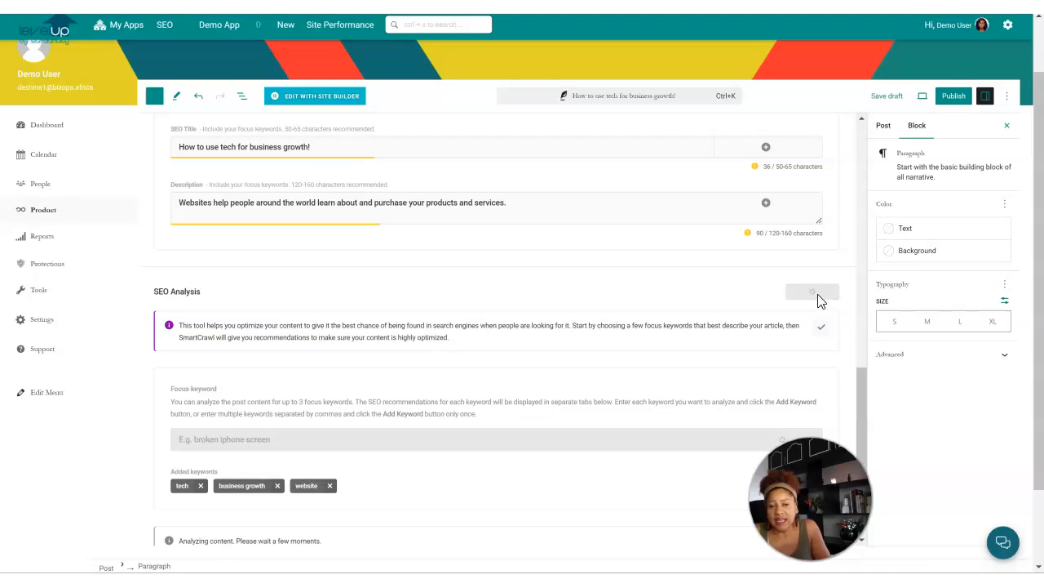
Step: Review the list of SEO recommendations for the primary keyword "tech"
scroll(441, 416, "up", 2)
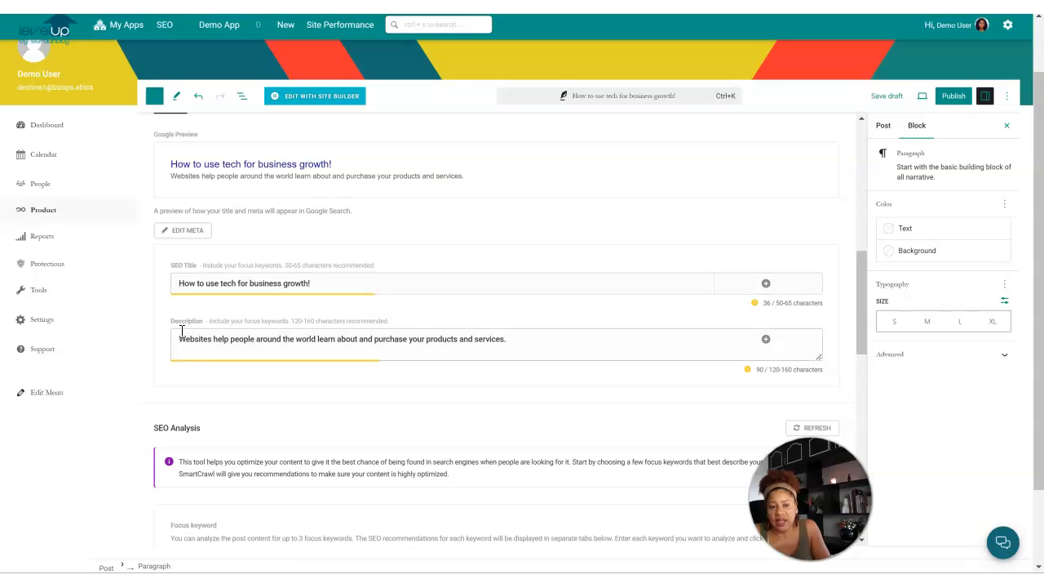
scroll(190, 359, "down", 3)
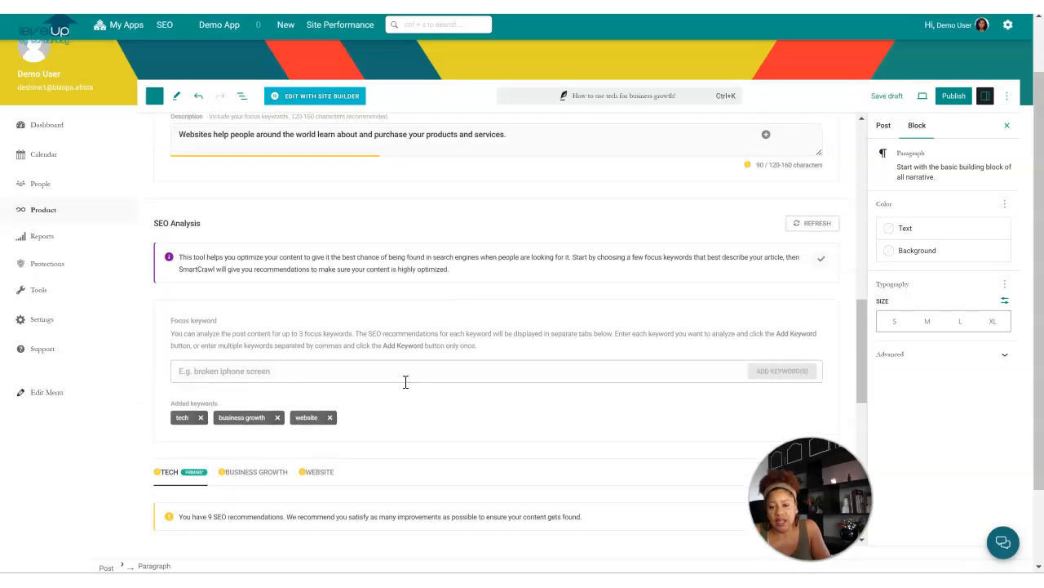
scroll(503, 373, "down", 2)
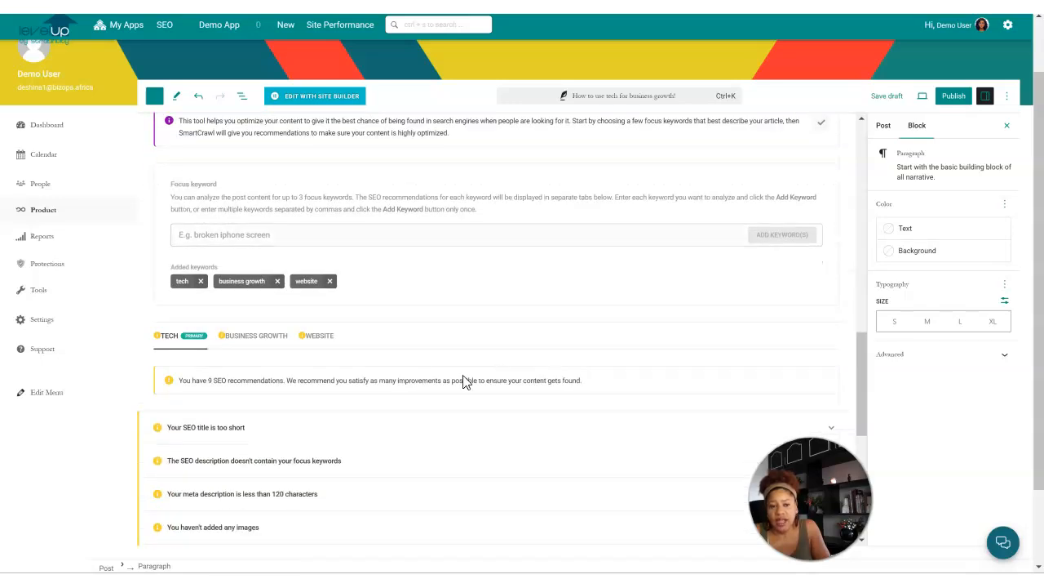
scroll(464, 380, "down", 1)
scroll(283, 381, "down", 2)
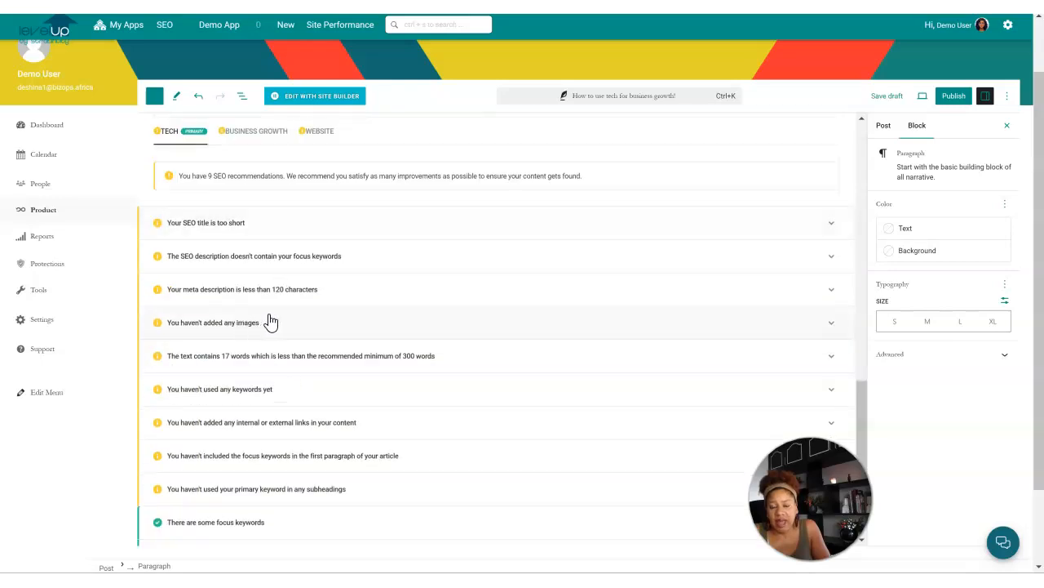
scroll(245, 302, "up", 2)
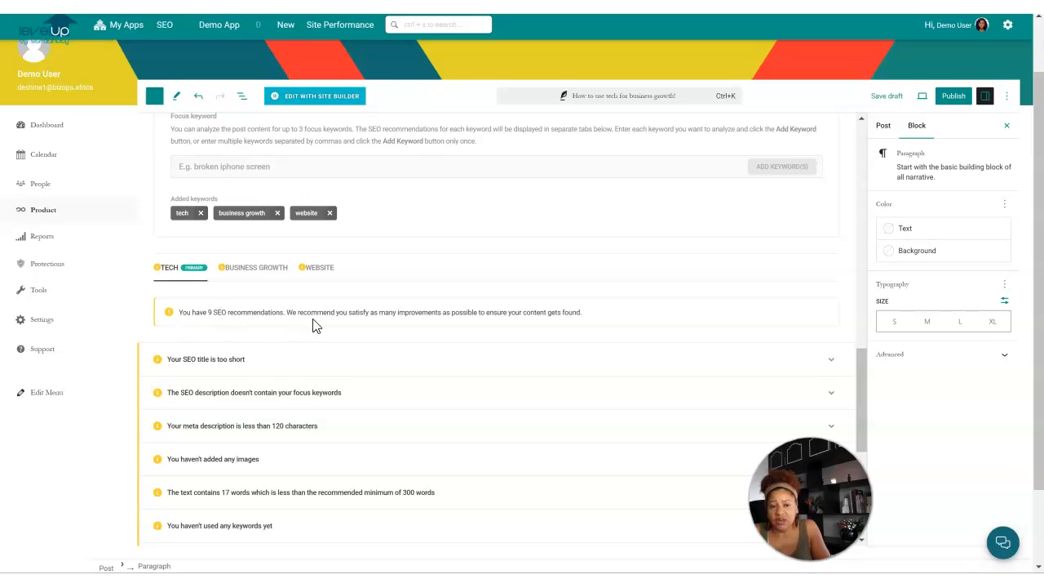
scroll(315, 324, "down", 2)
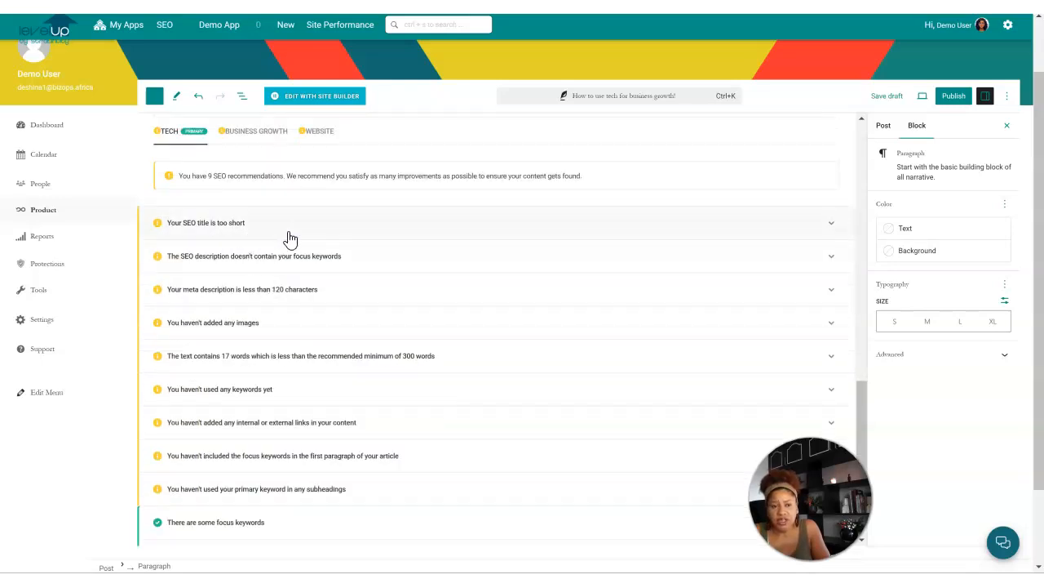
Step: Read the recommendation details on the short SEO title and on the focus keywords missing from the SEO description
left_click(303, 237)
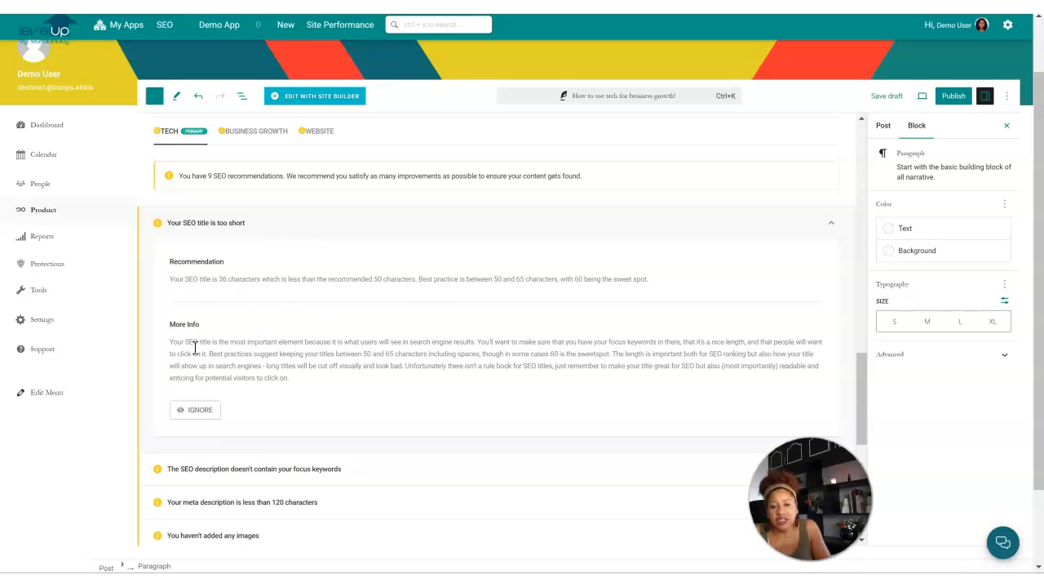
scroll(337, 367, "down", 1)
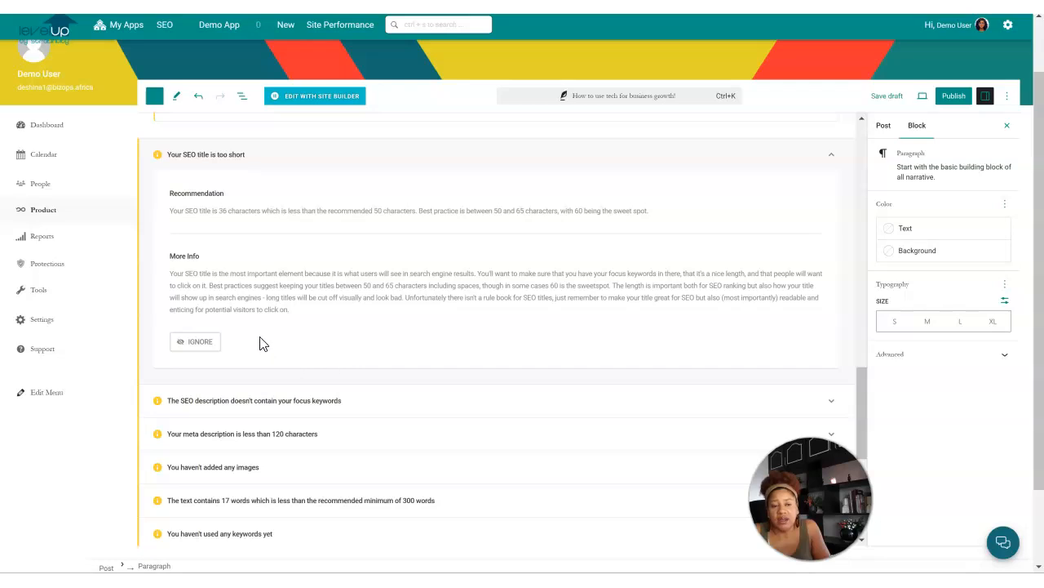
scroll(266, 334, "up", 1)
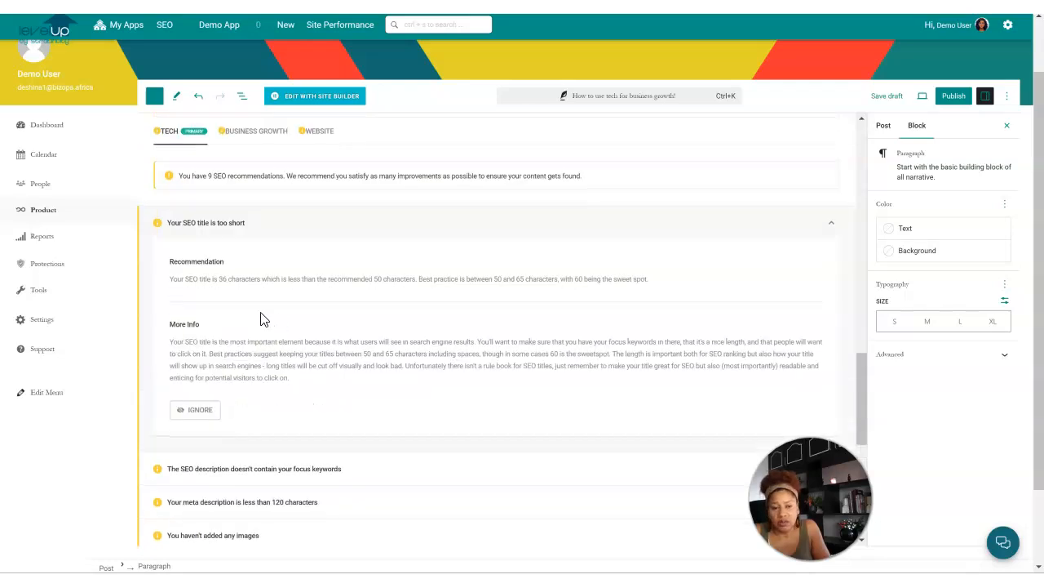
scroll(263, 320, "down", 1)
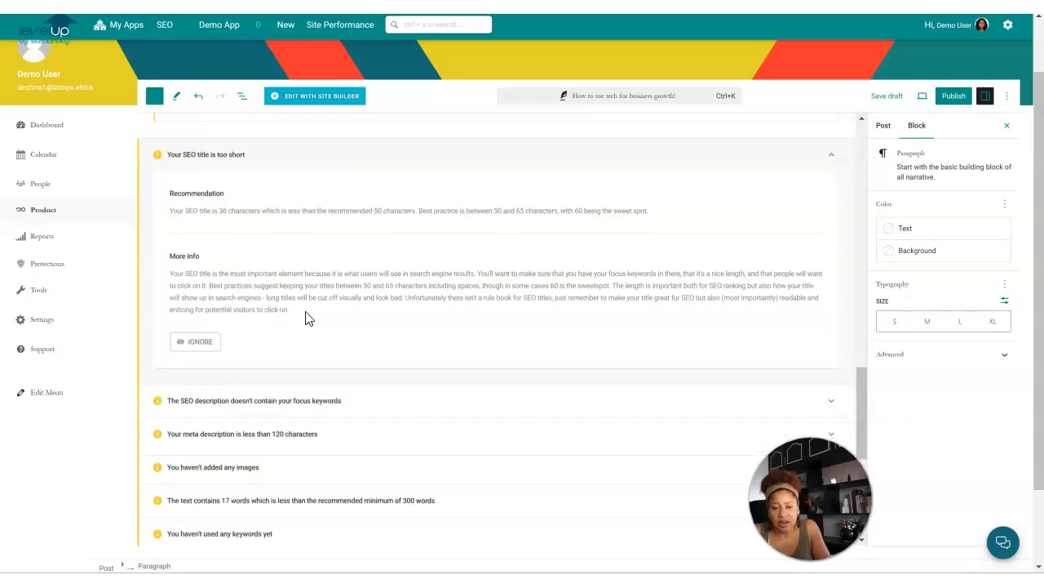
left_click(352, 402)
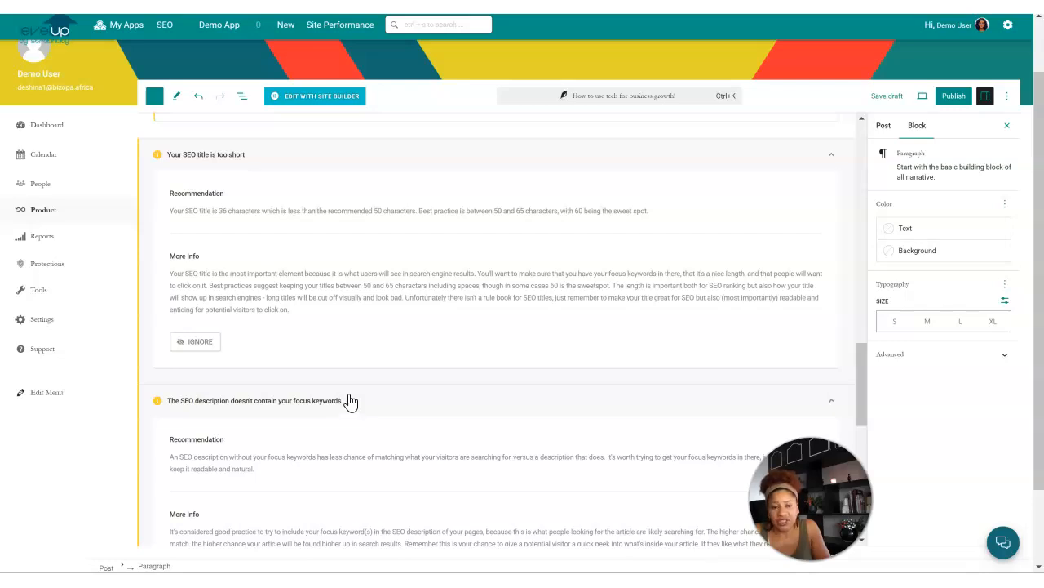
scroll(351, 401, "down", 3)
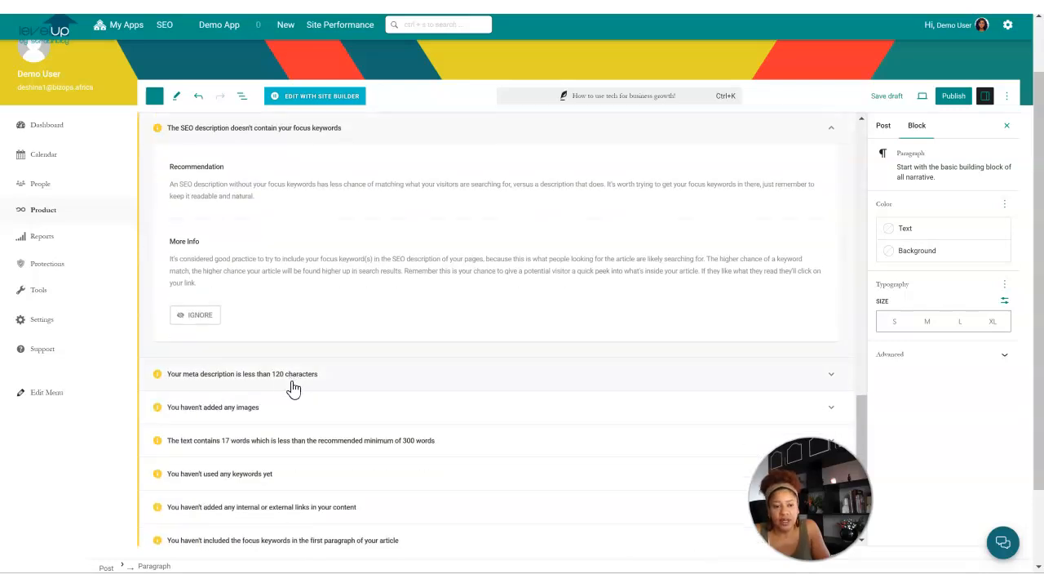
Step: Read the recommendation details on the meta description being under 120 characters
left_click(293, 375)
scroll(298, 390, "down", 2)
scroll(296, 457, "down", 1)
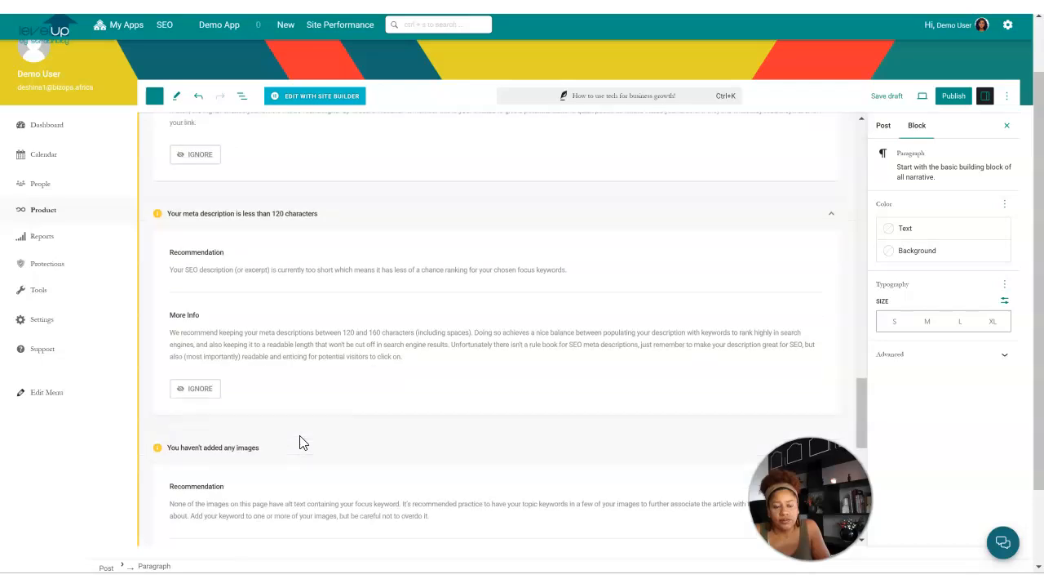
scroll(315, 415, "up", 4)
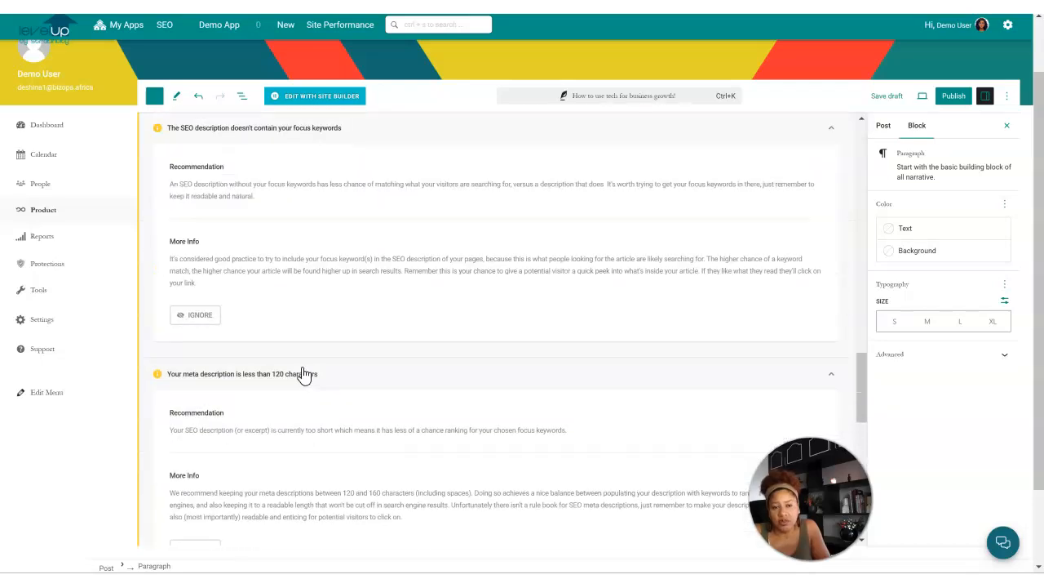
left_click_drag(326, 382, 185, 384)
scroll(331, 239, "up", 1)
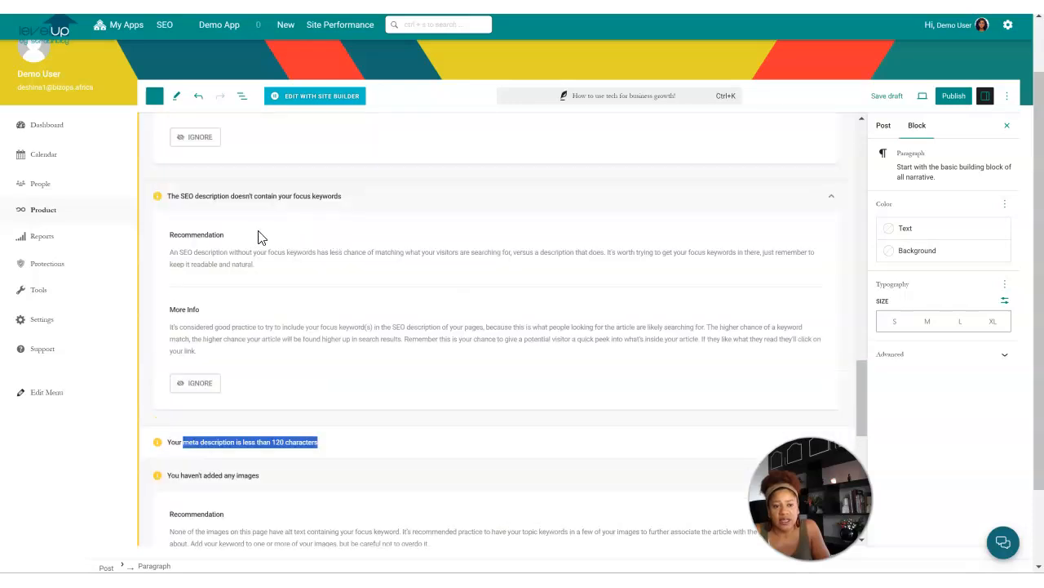
scroll(357, 268, "up", 1)
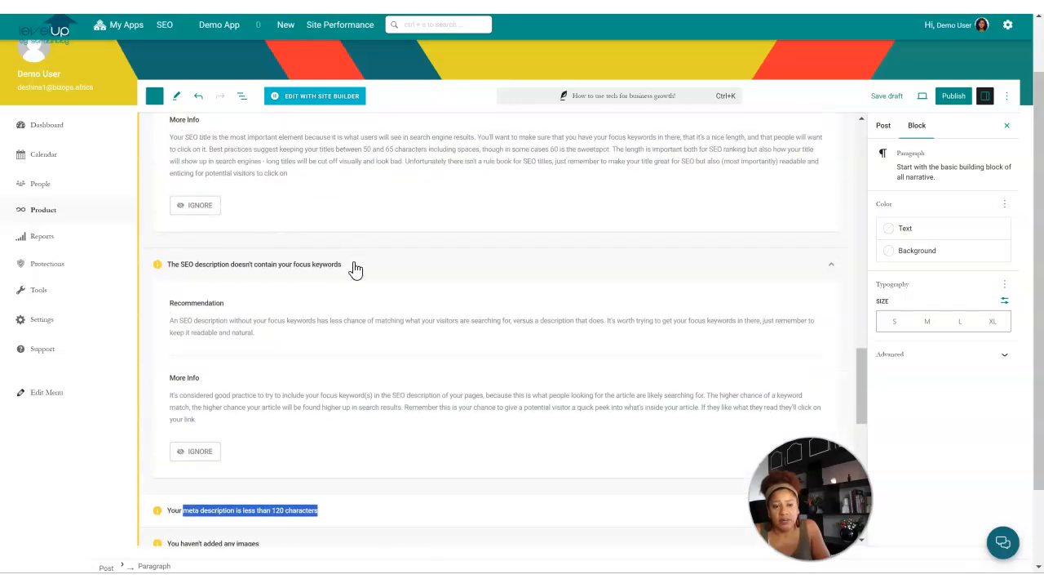
Step: Look through the remaining "tech" recommendations and show the ones for the keyword "business growth"
left_click(356, 266)
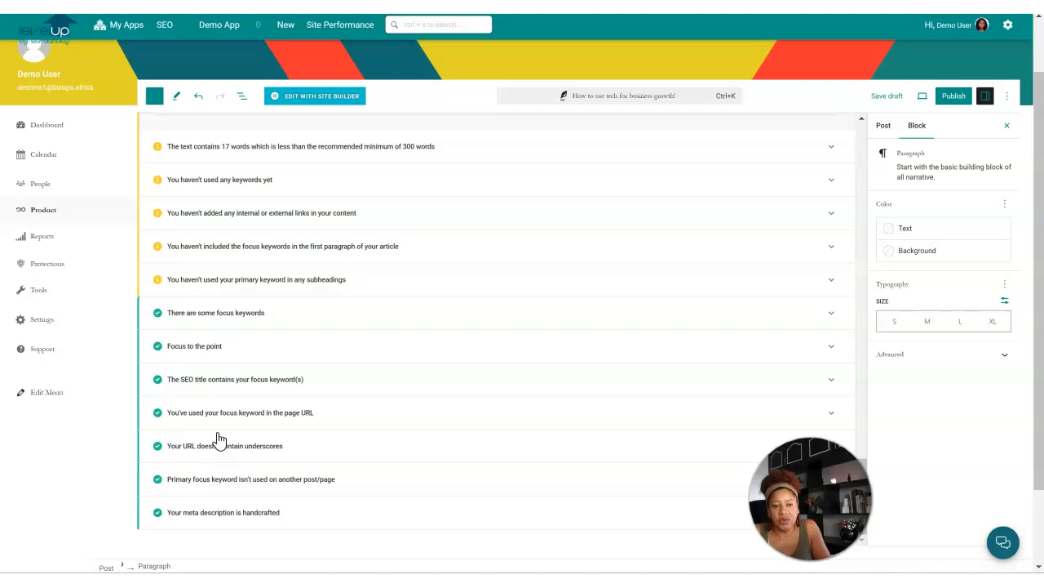
scroll(283, 450, "up", 4)
scroll(298, 391, "up", 3)
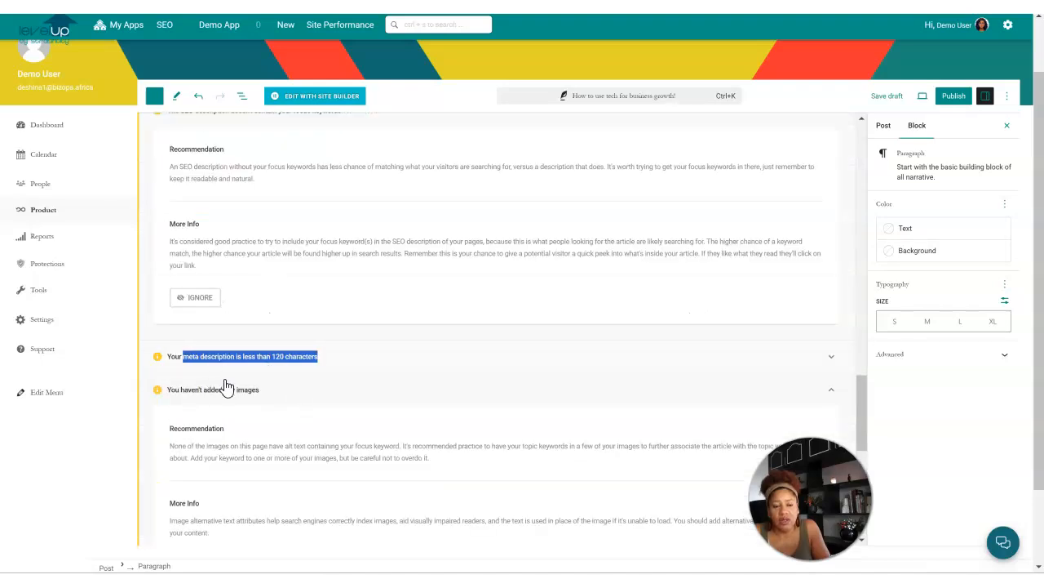
scroll(277, 389, "up", 1)
scroll(277, 392, "up", 1)
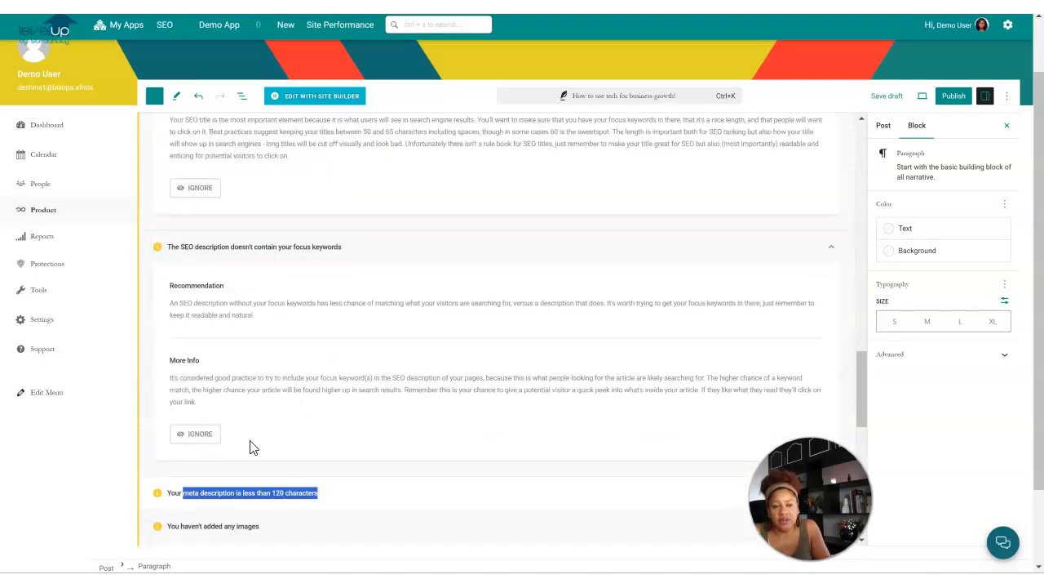
scroll(373, 433, "down", 1)
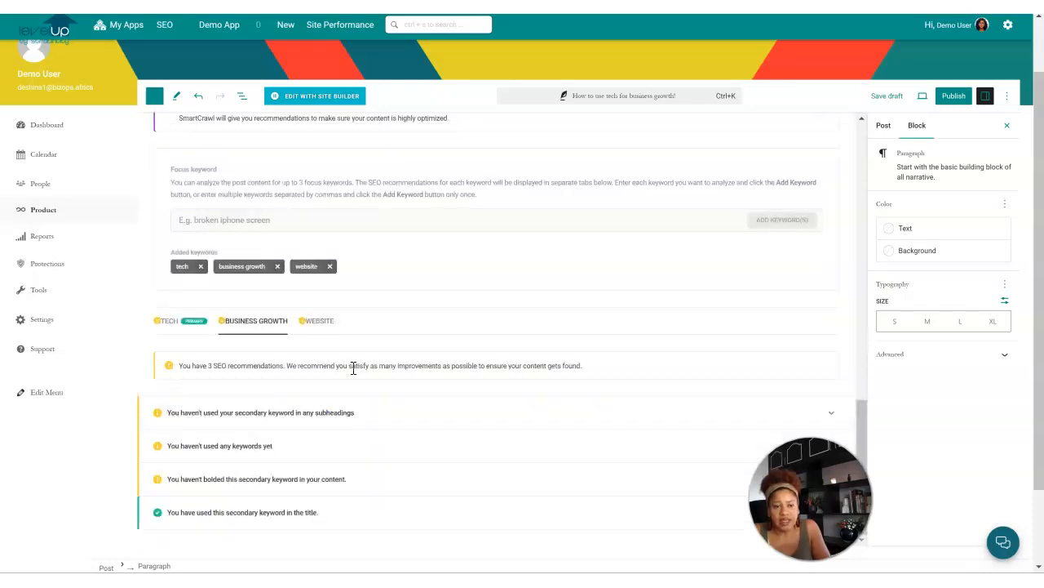
Step: Compare the SEO recommendations for the secondary keywords "business growth" and "website"
scroll(342, 377, "down", 2)
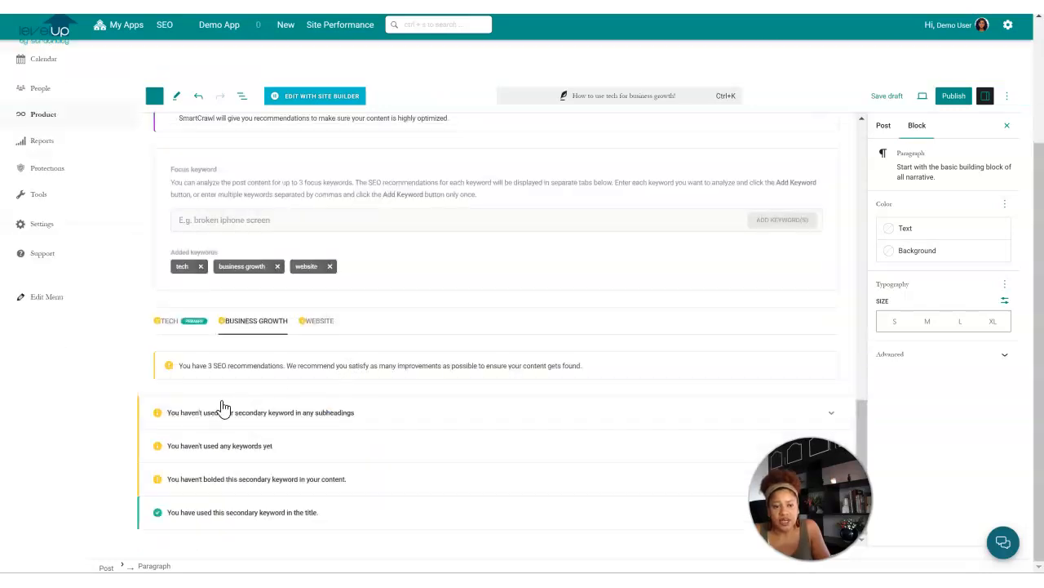
left_click(322, 325)
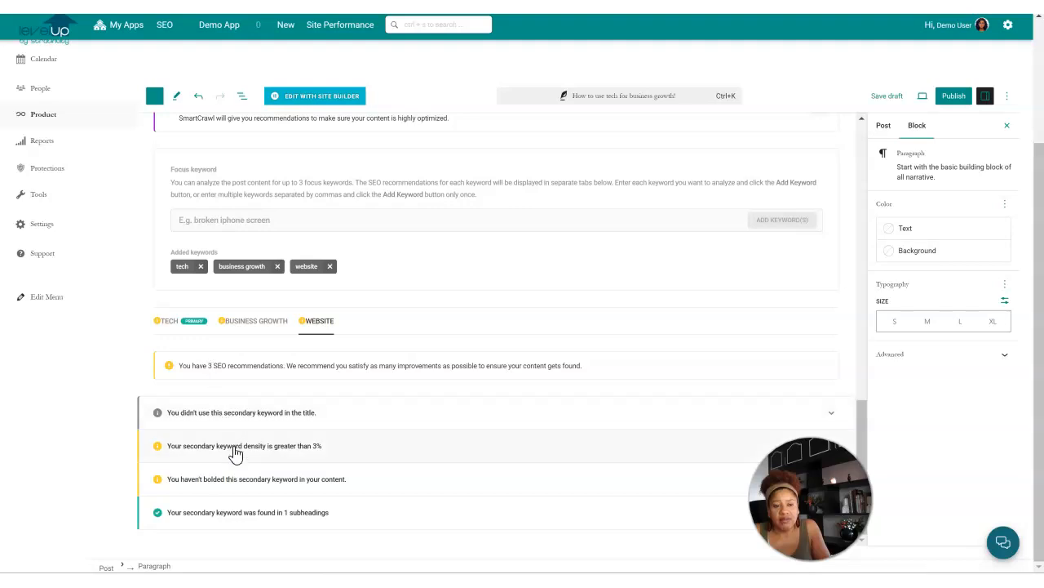
left_click(270, 326)
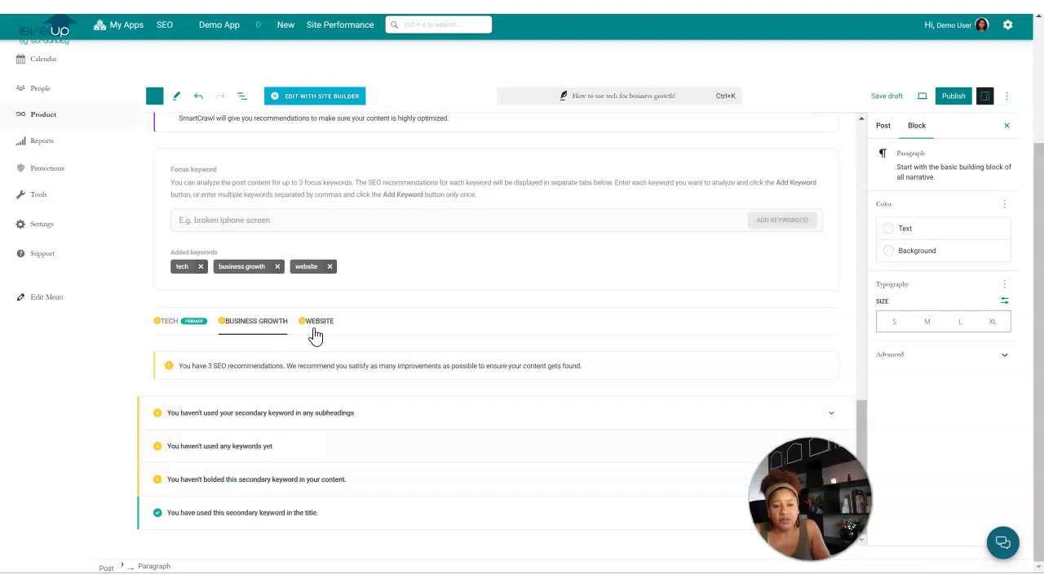
left_click(323, 335)
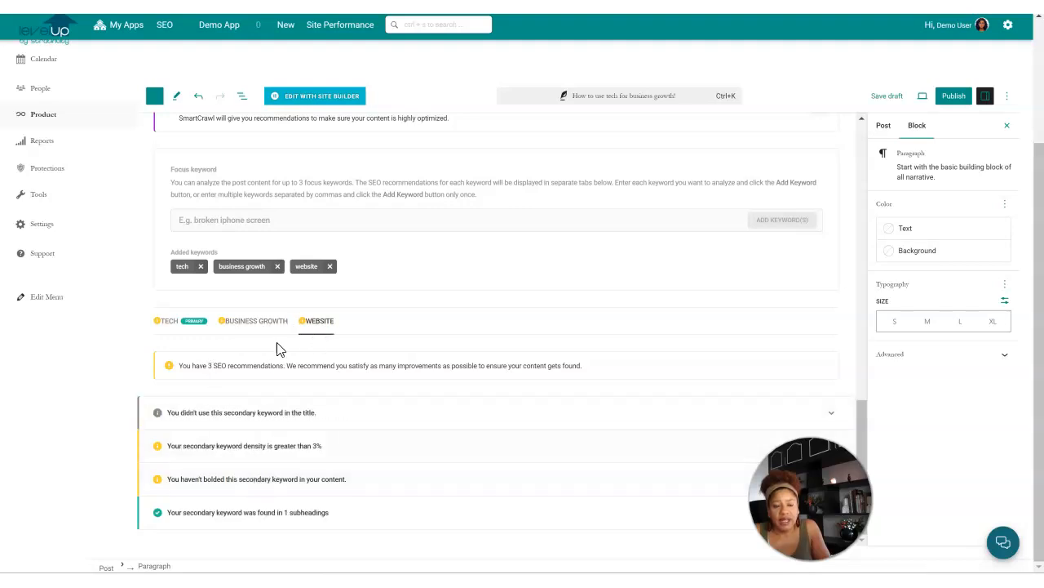
Step: Review the recommendations for the primary keyword "tech" again, along with the SEO title, description and focus keyword fields
left_click(169, 327)
scroll(351, 396, "down", 4)
scroll(368, 396, "up", 2)
scroll(525, 394, "down", 8)
scroll(526, 394, "up", 10)
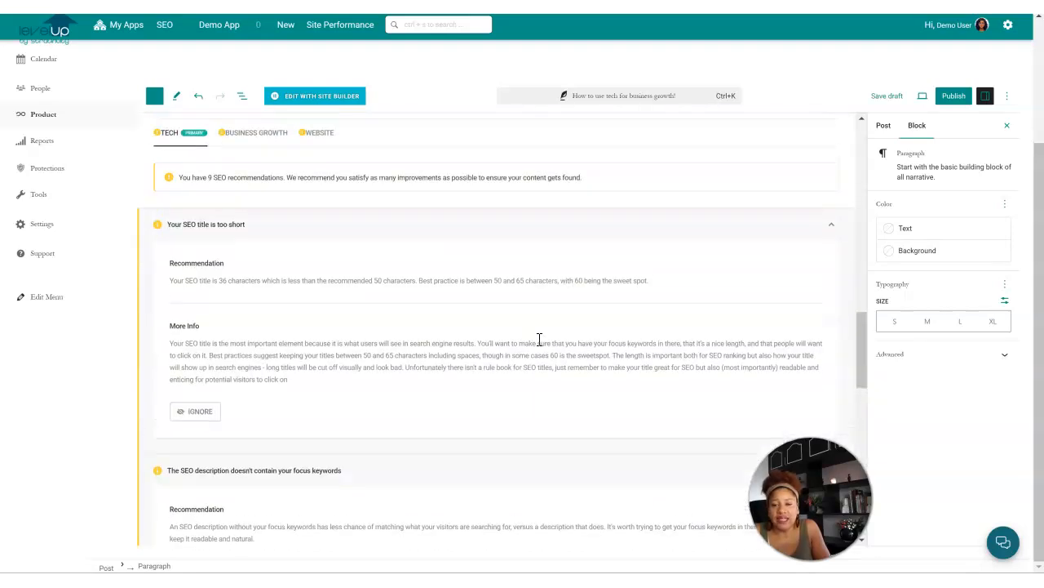
scroll(570, 353, "down", 3)
scroll(566, 357, "up", 1)
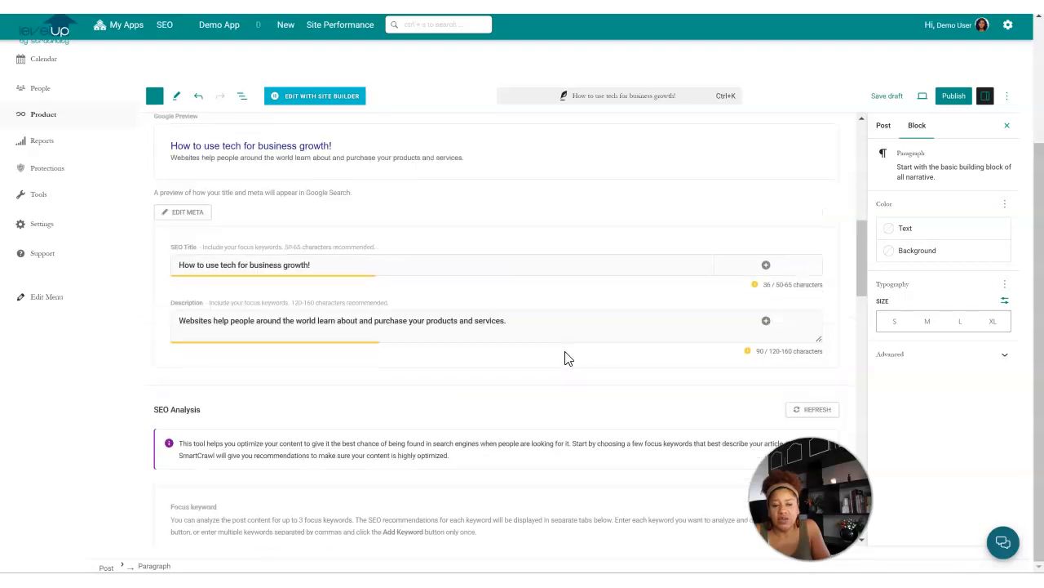
scroll(536, 366, "down", 3)
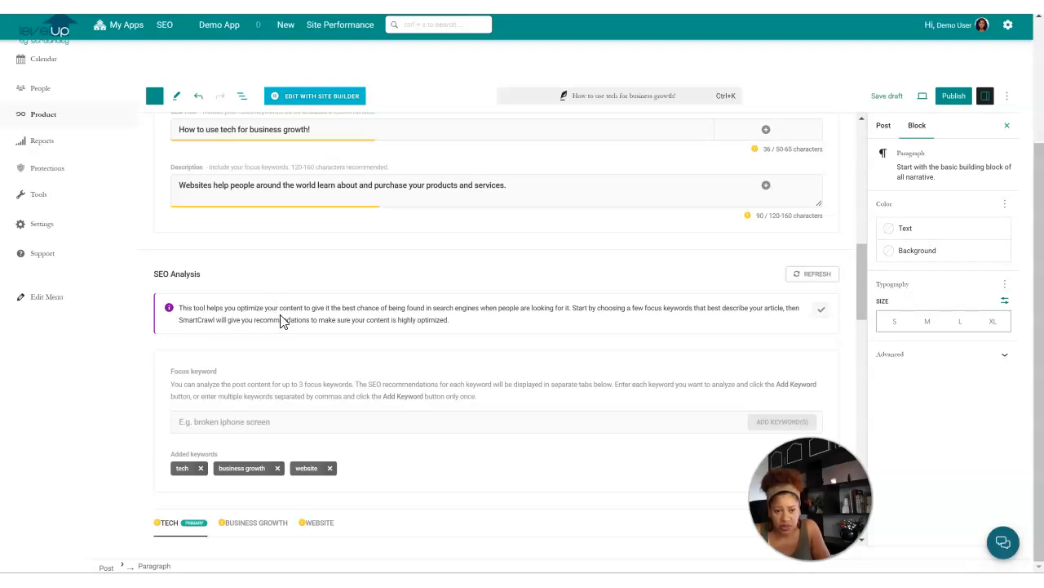
Step: Preview the draft post in a new tab and check its title, heading, image, text and sidebar
scroll(634, 331, "up", 10)
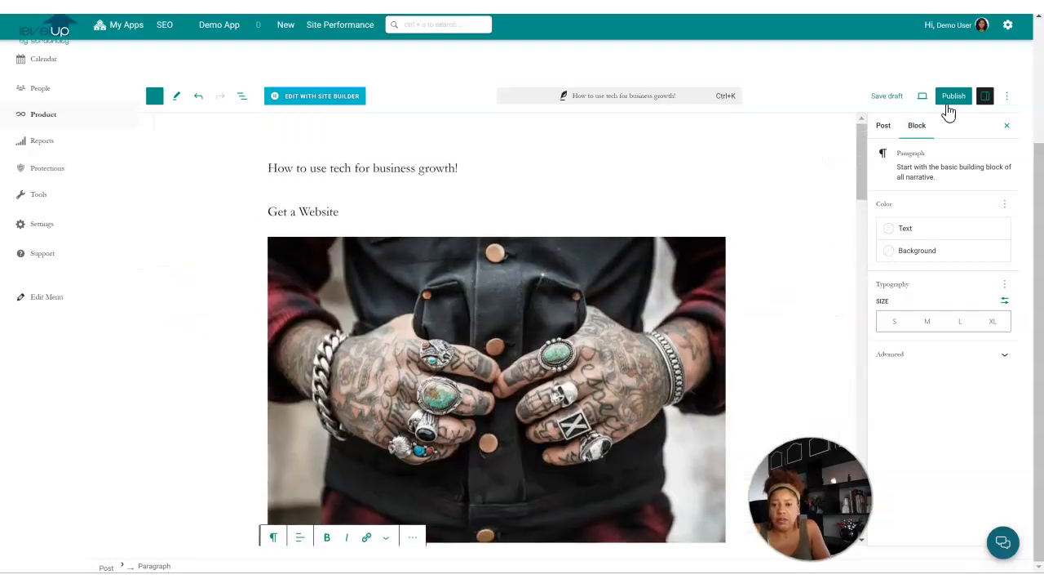
left_click(922, 98)
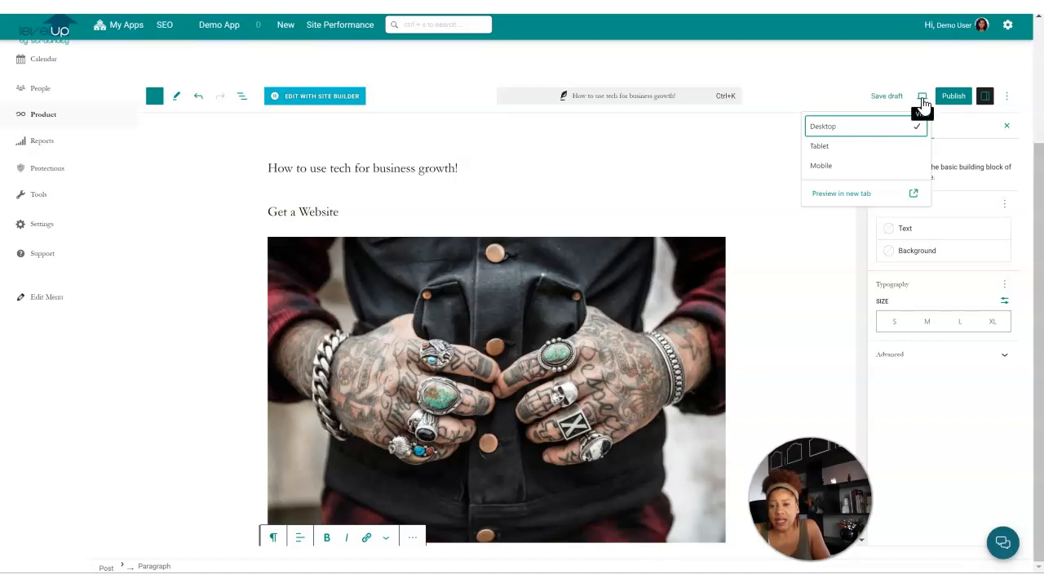
left_click(846, 195)
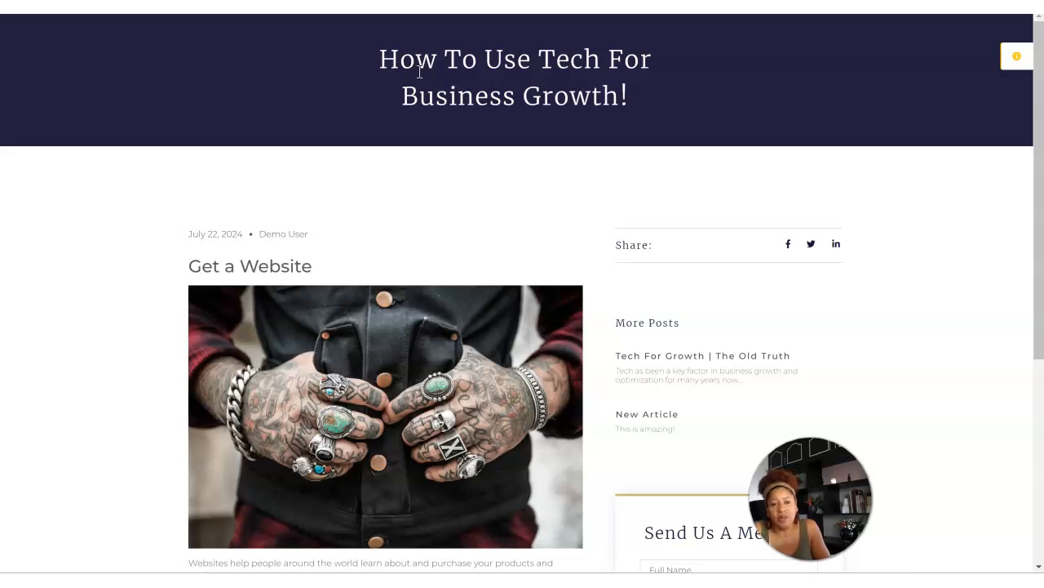
scroll(501, 88, "down", 5)
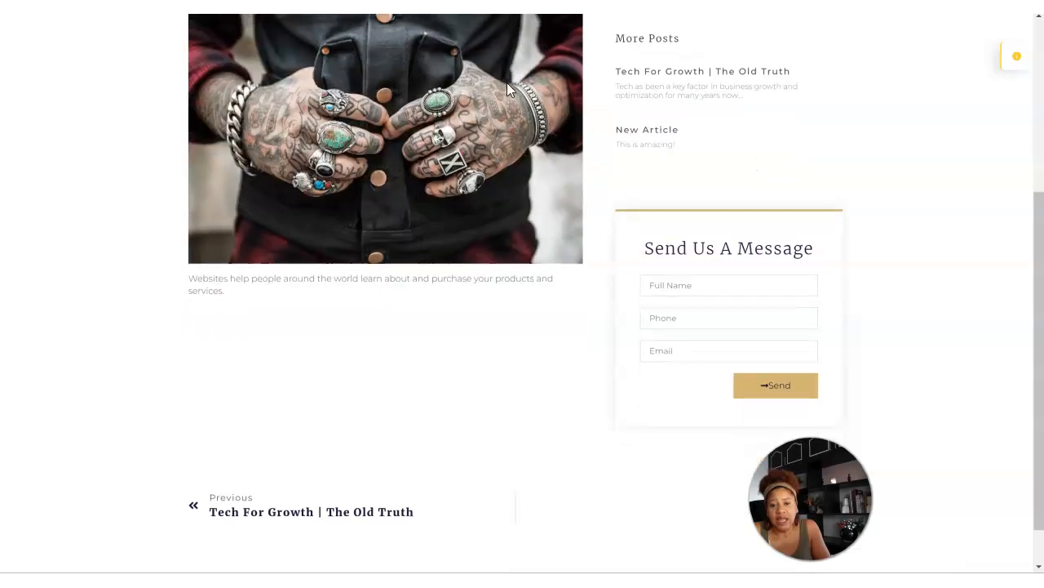
scroll(470, 154, "up", 4)
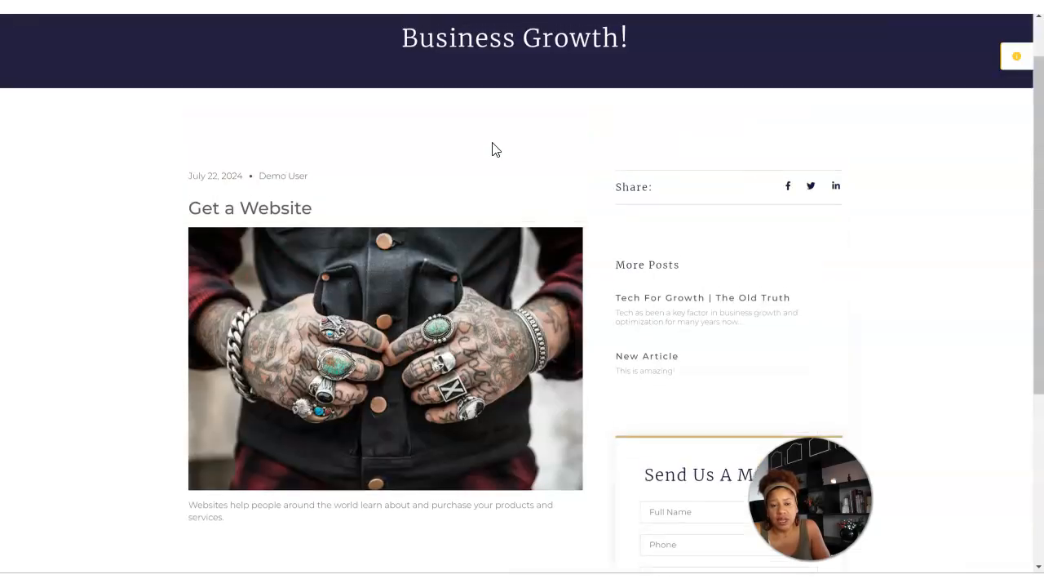
scroll(342, 167, "down", 1)
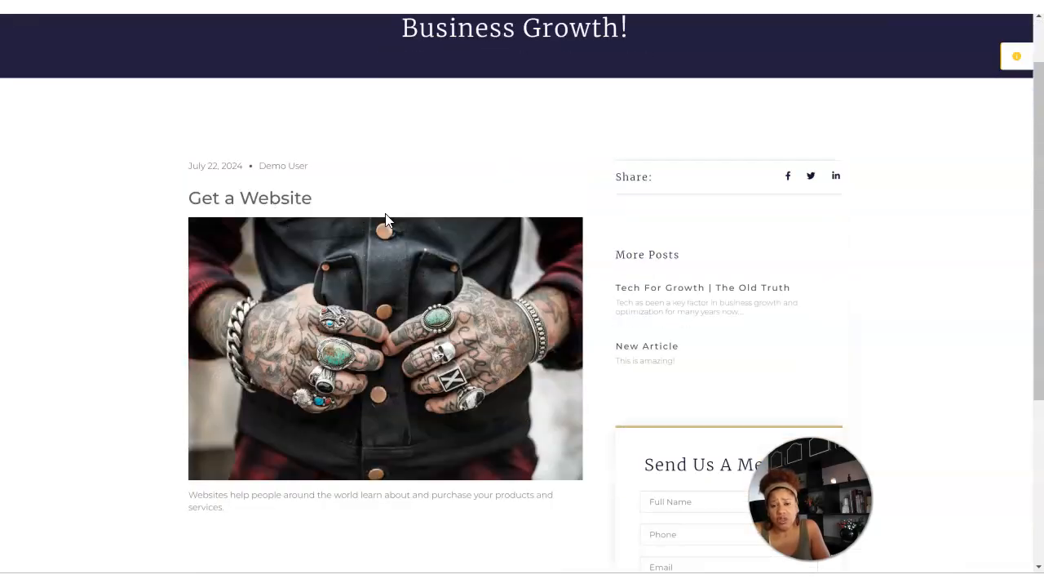
scroll(400, 232, "down", 1)
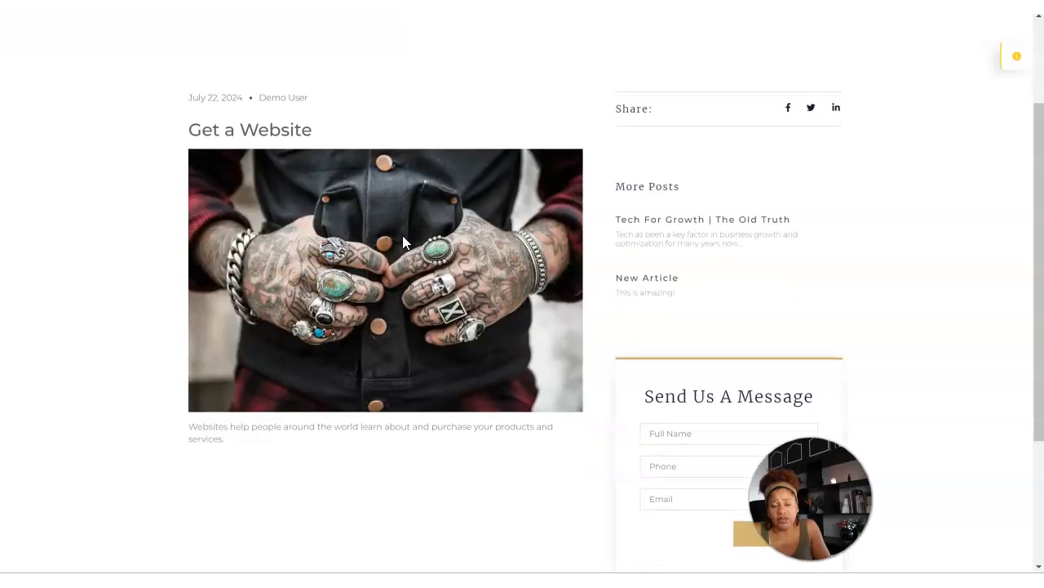
scroll(440, 196, "up", 1)
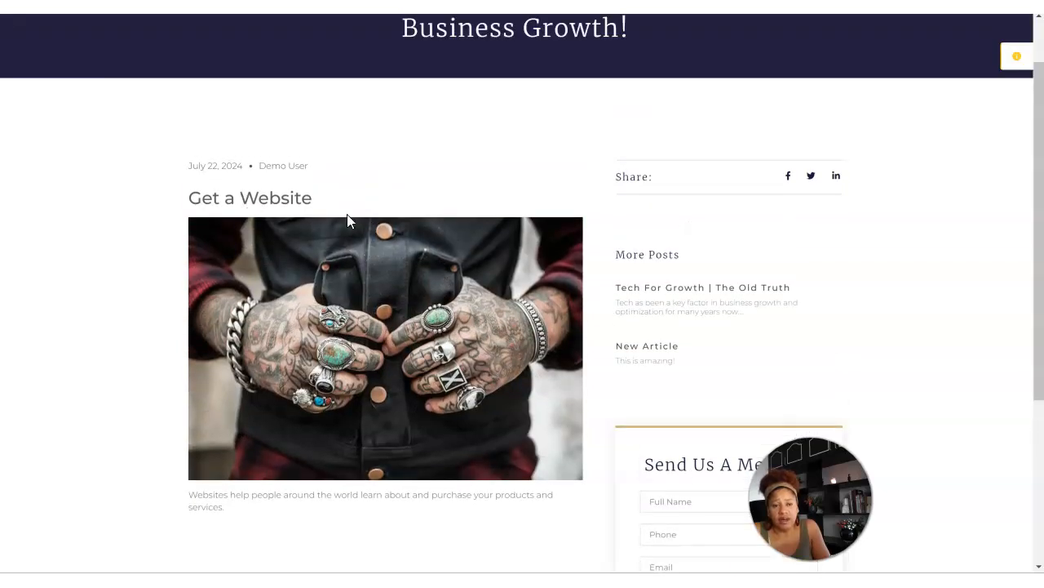
scroll(347, 220, "down", 2)
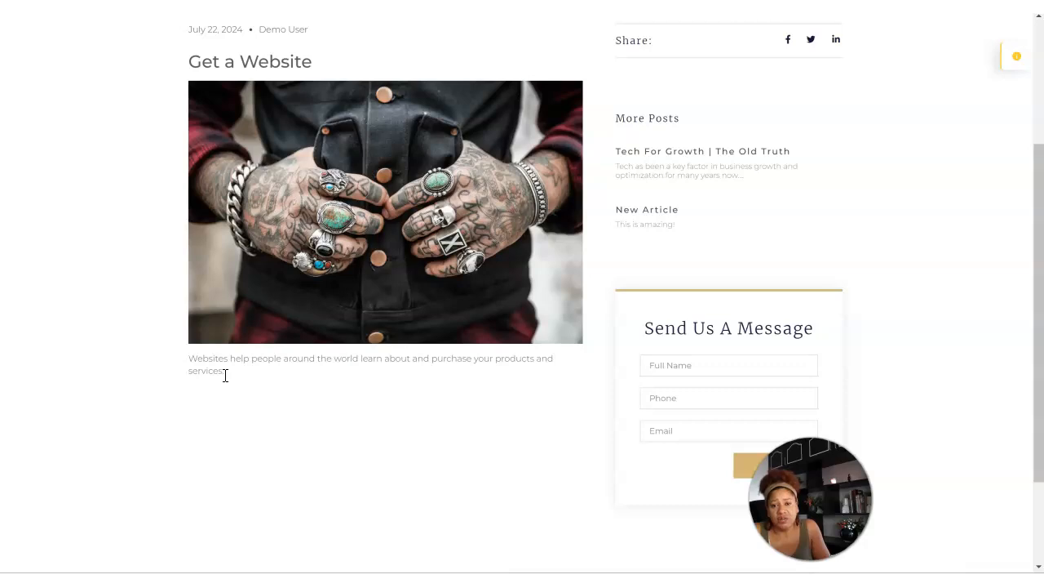
scroll(359, 353, "down", 2)
scroll(545, 355, "up", 5)
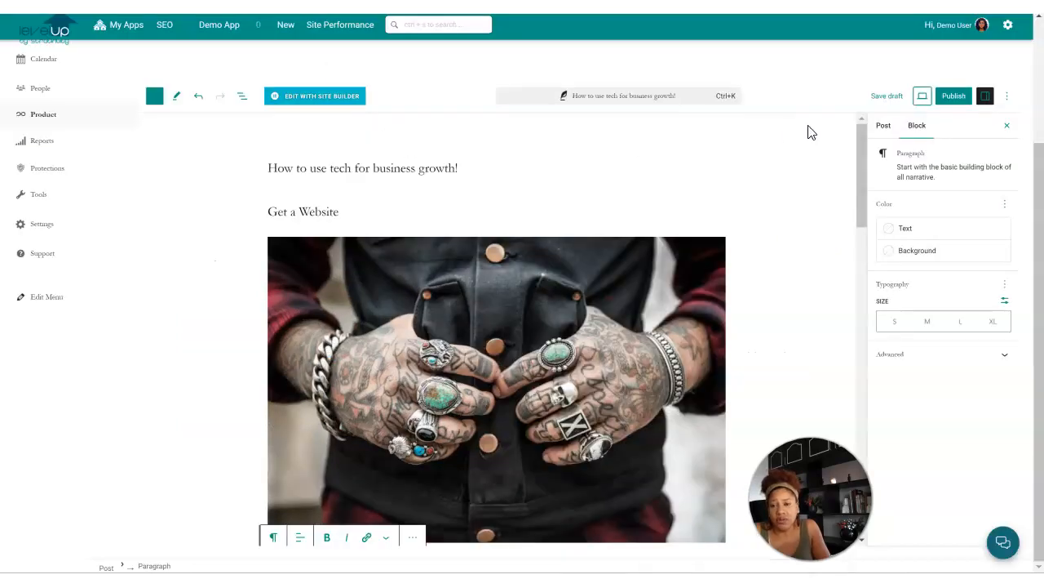
Step: Check the post's visibility and scheduling options, then publish it immediately as Public
left_click(968, 103)
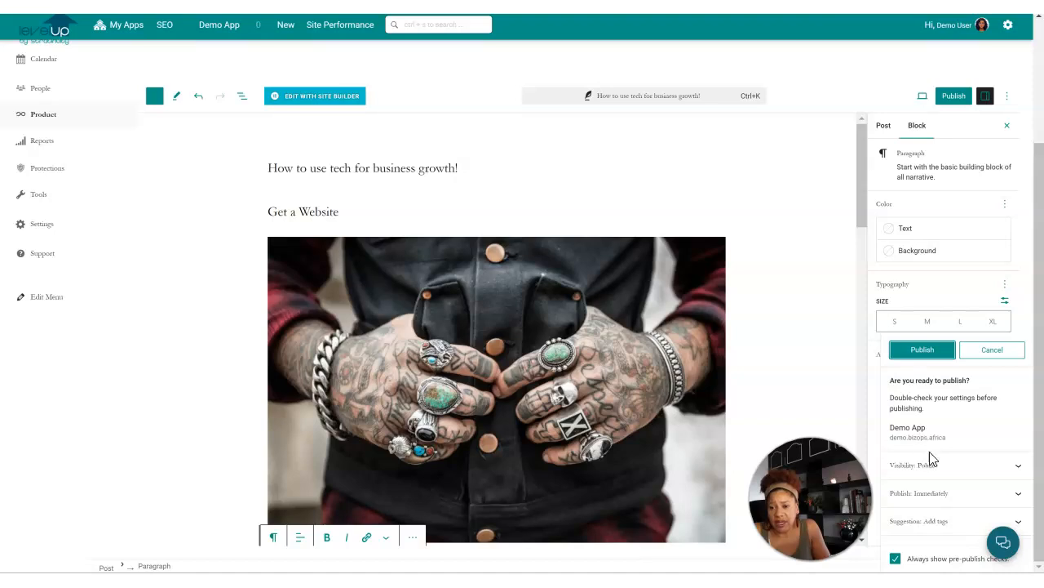
left_click(1000, 470)
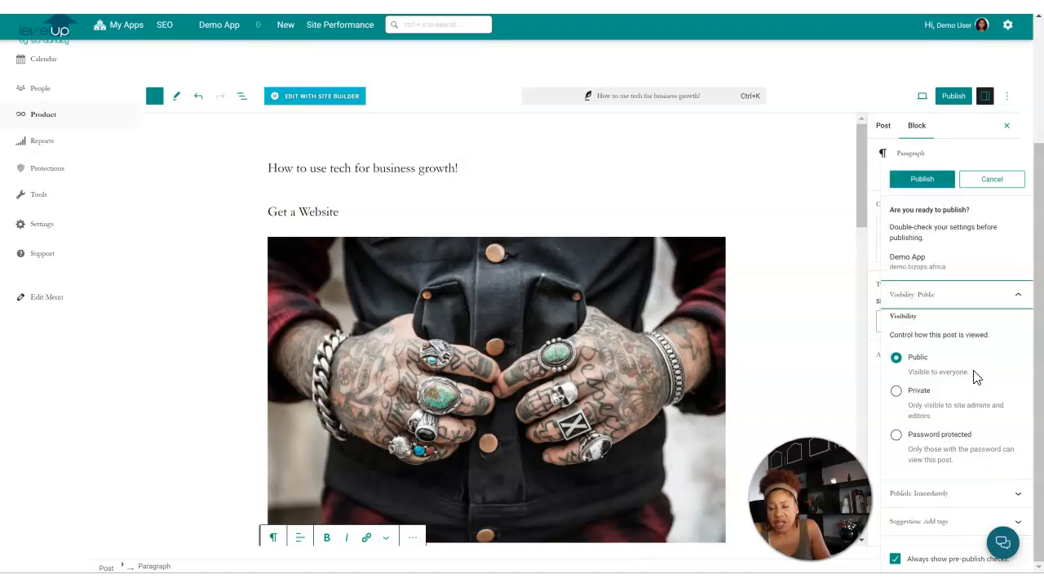
left_click(971, 497)
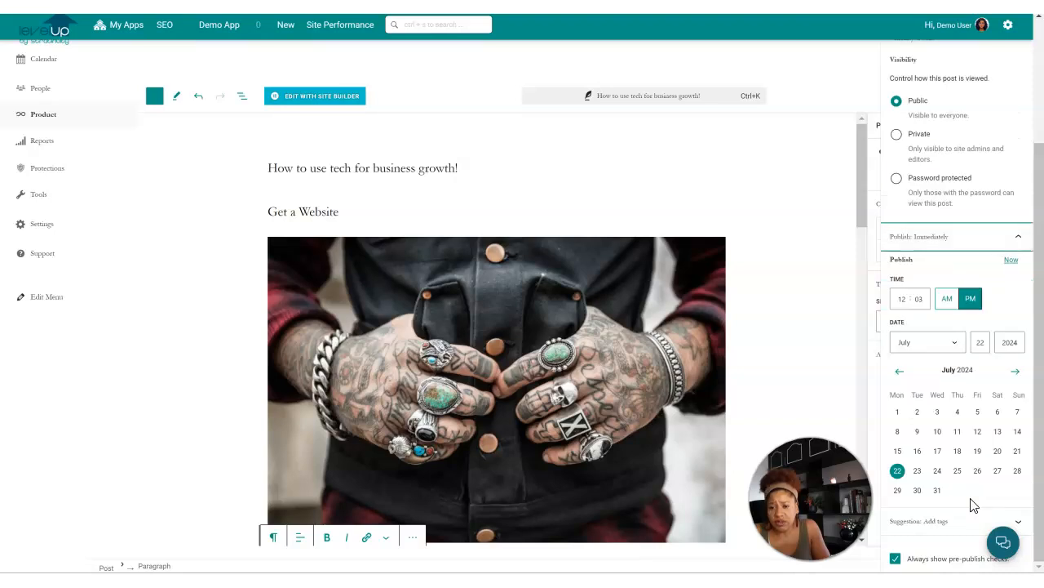
left_click(940, 239)
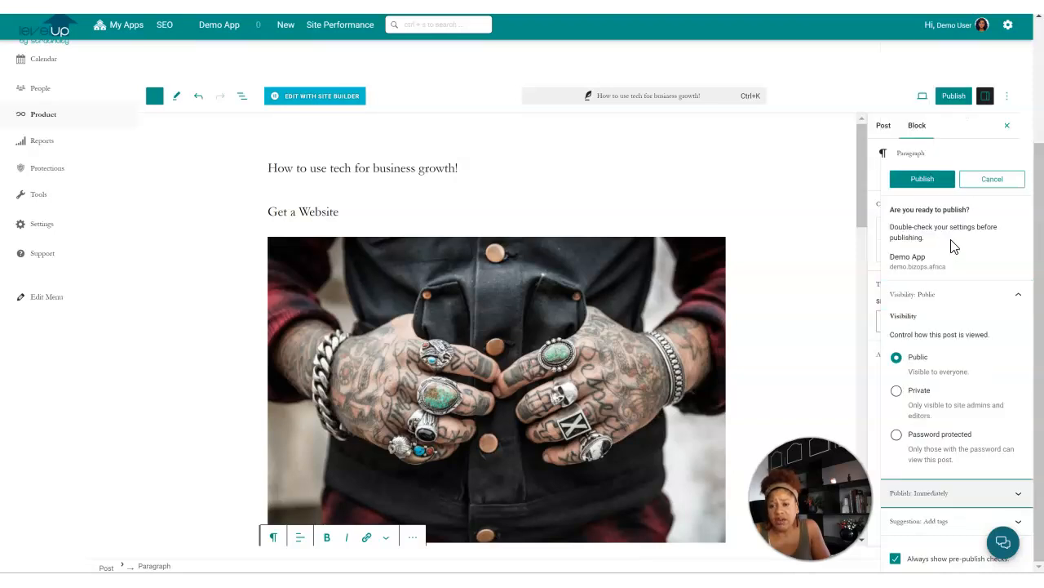
left_click(969, 498)
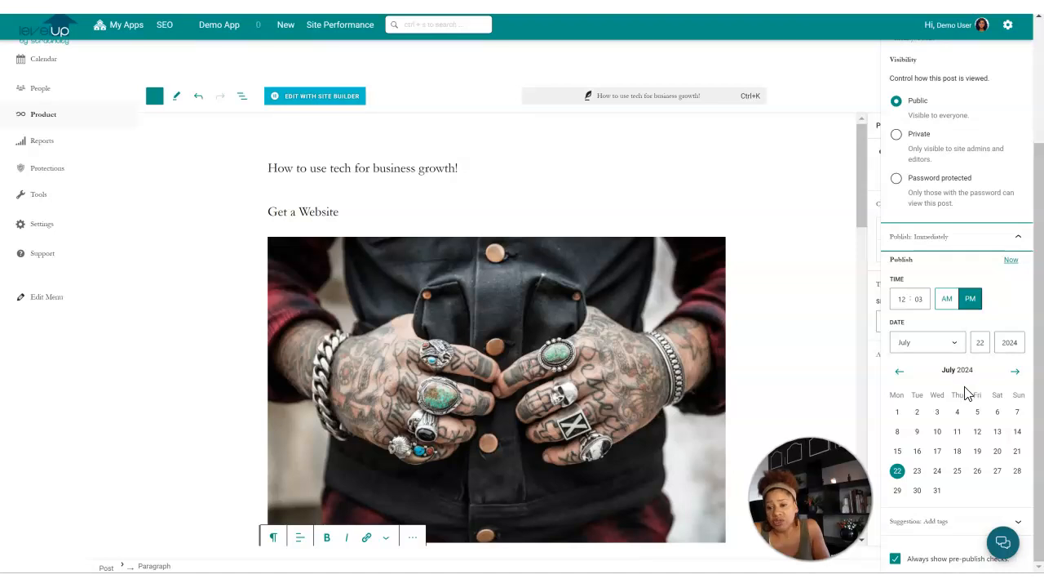
left_click(966, 242)
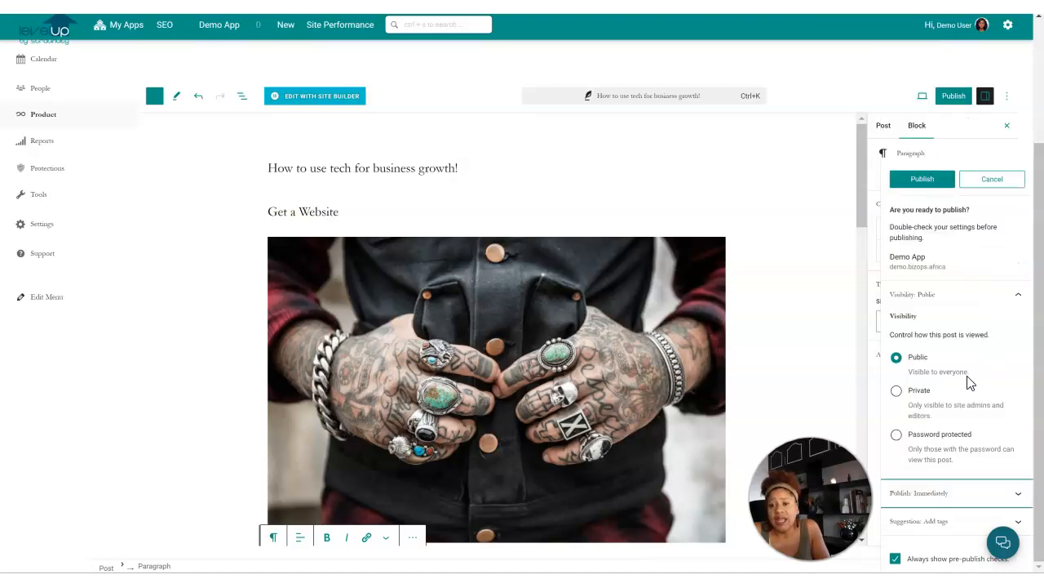
left_click(948, 179)
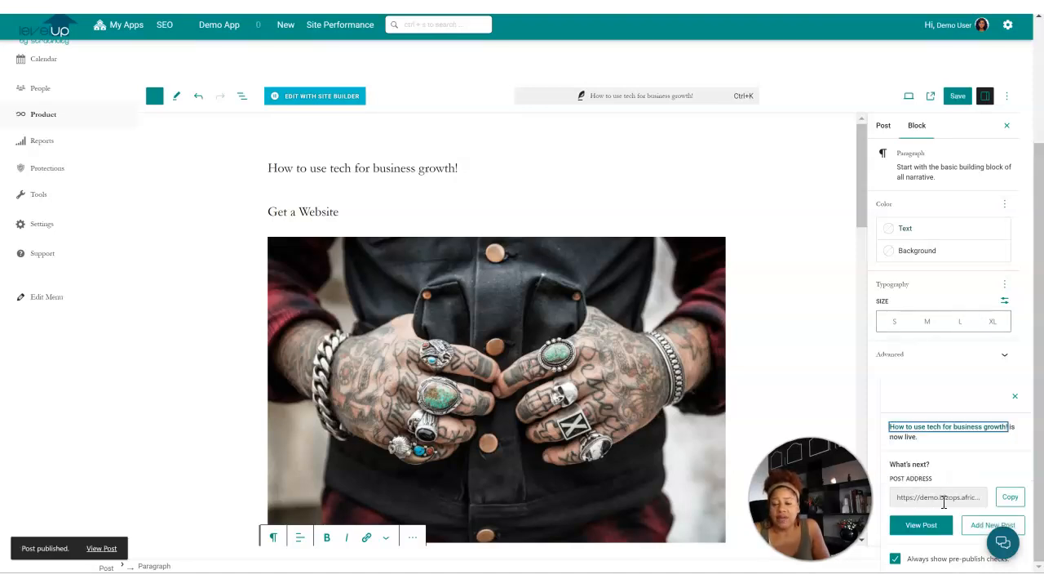
Step: Copy the published post's address and view the live post on the site
left_click(1008, 499)
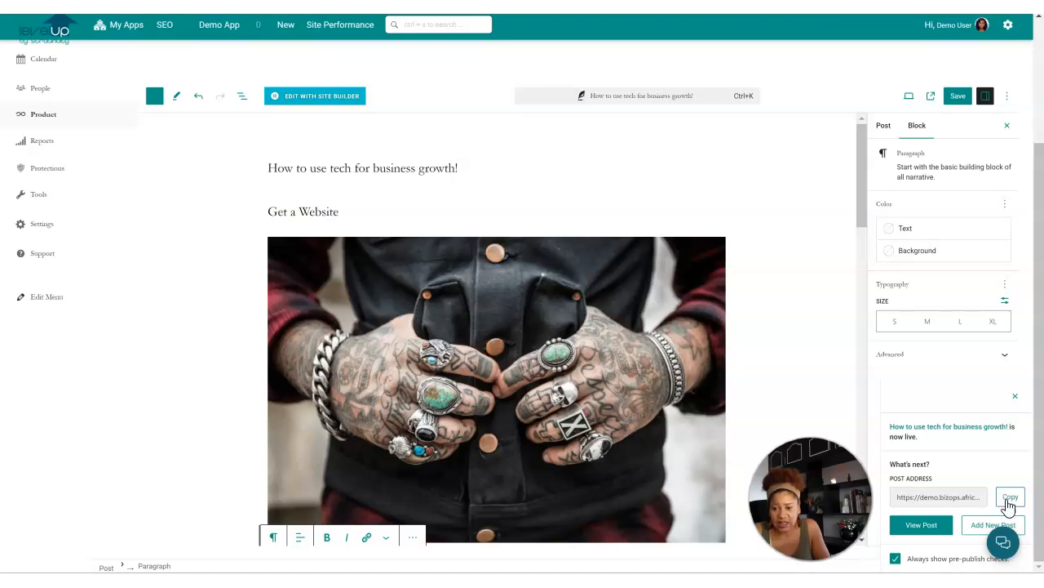
left_click(937, 532)
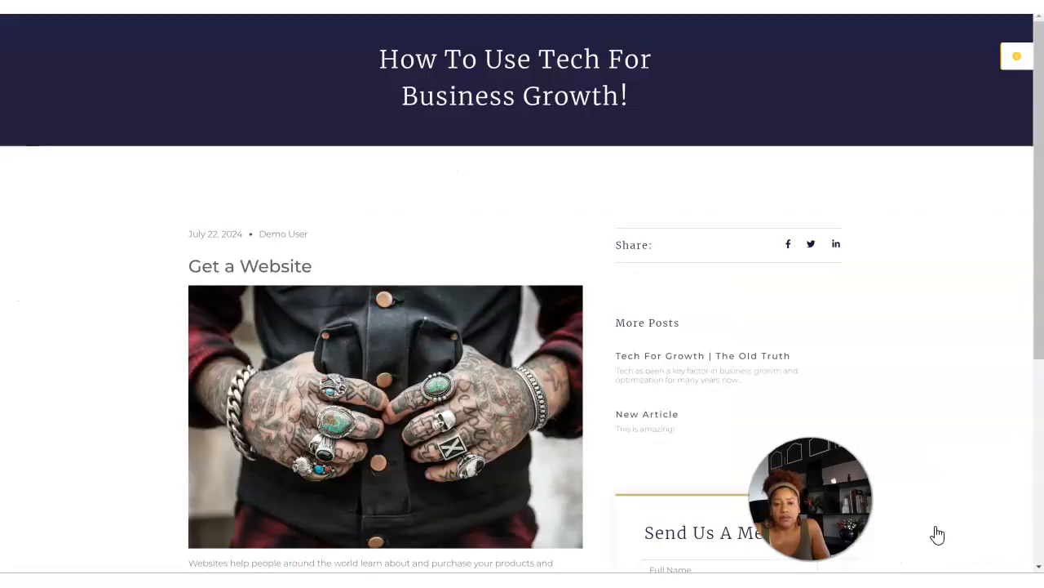
scroll(917, 424, "down", 5)
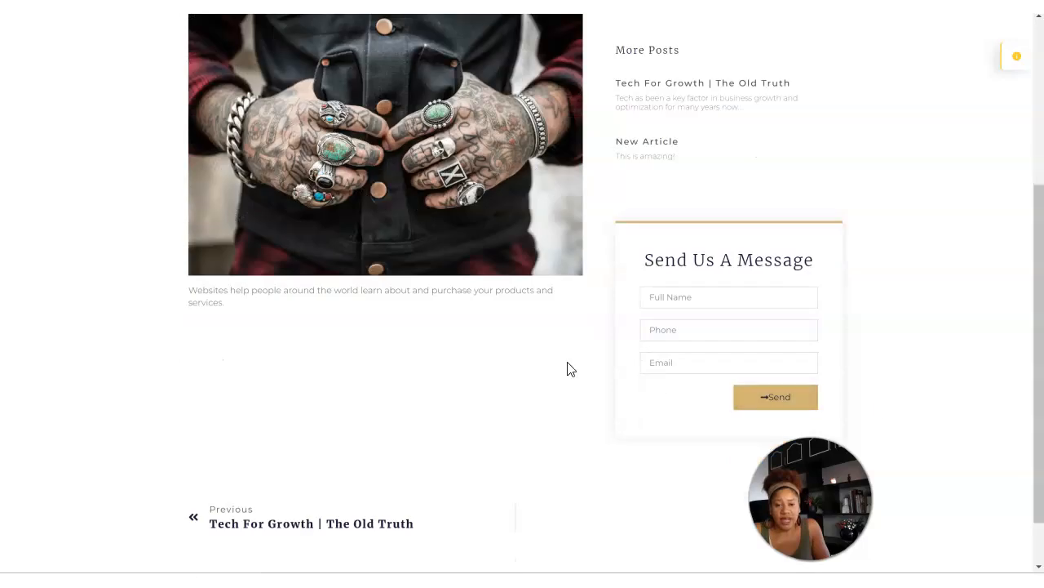
scroll(498, 343, "up", 5)
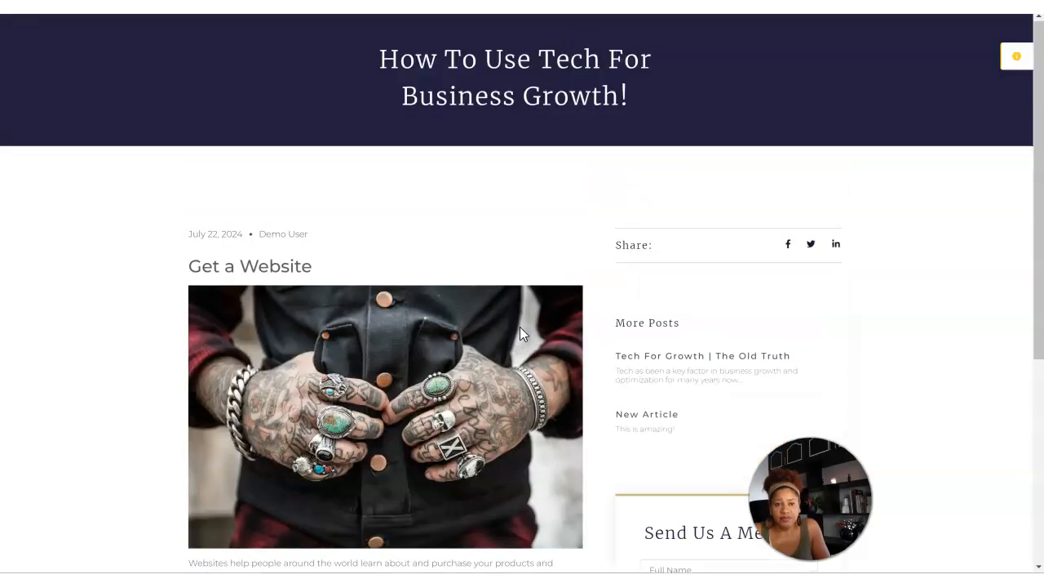